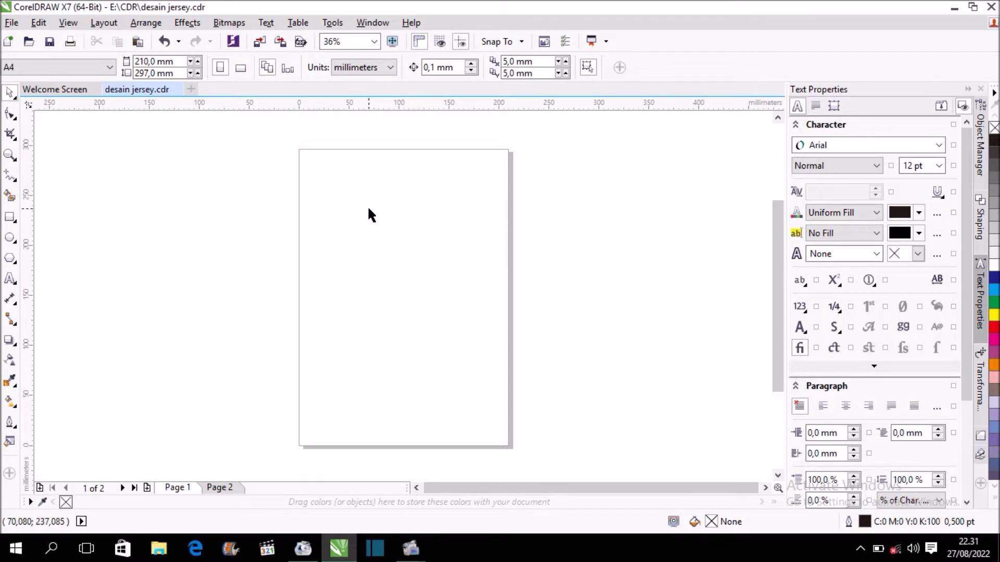
View and zoom around the plain grey T-shirt mockup on Page 2, then go back to blank Page 1
left_click(230, 487)
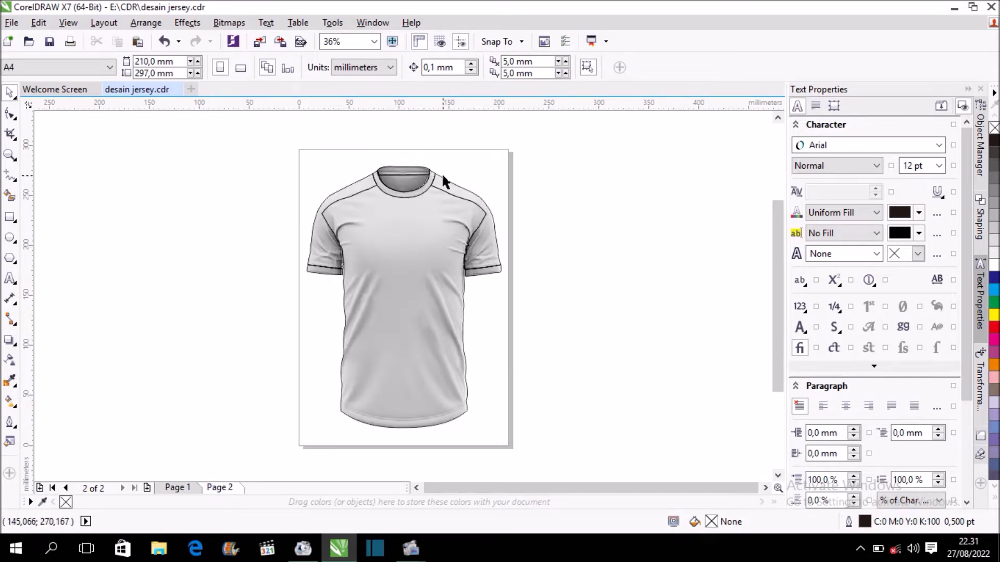
scroll(441, 173, "up", 2)
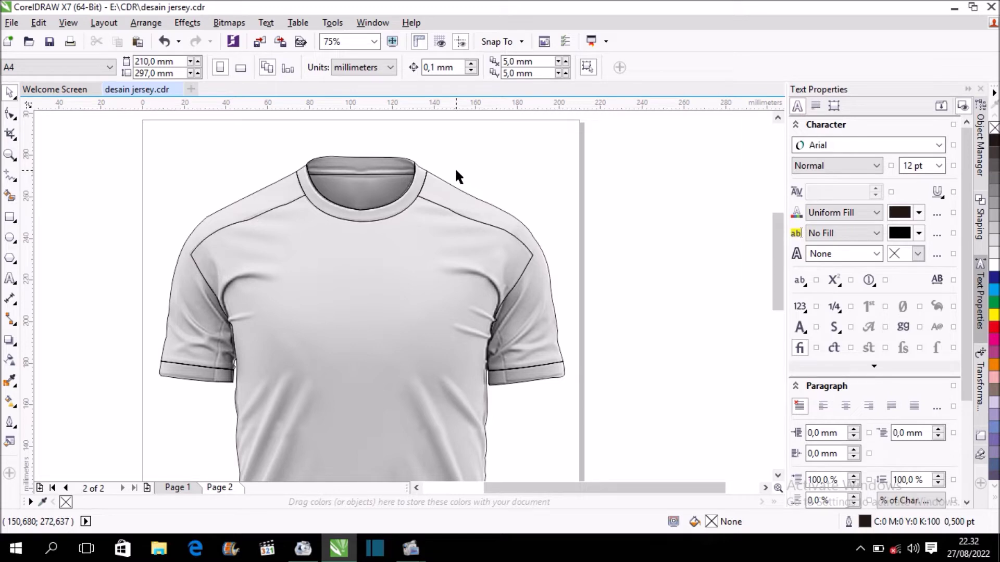
scroll(456, 172, "down", 2)
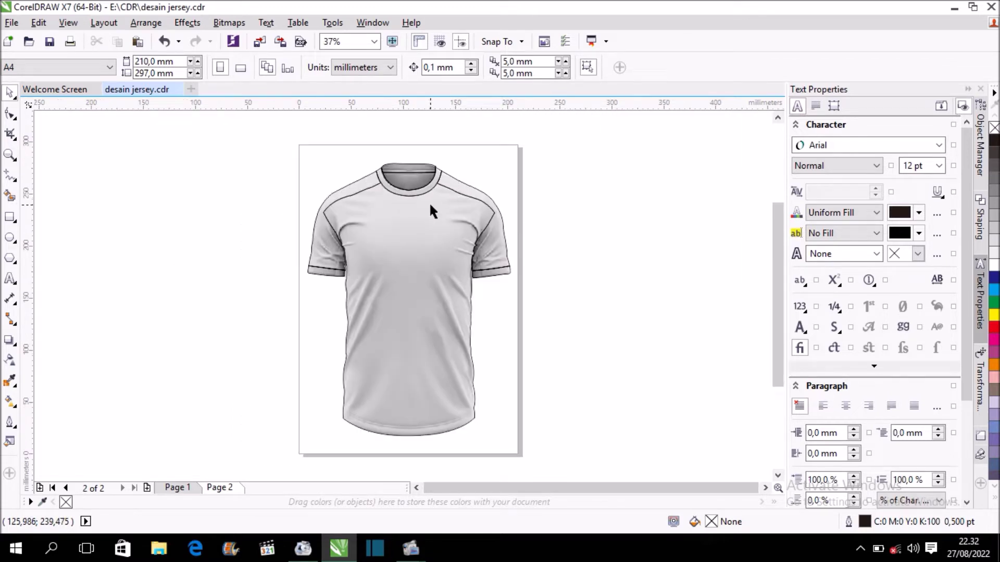
scroll(497, 194, "up", 2)
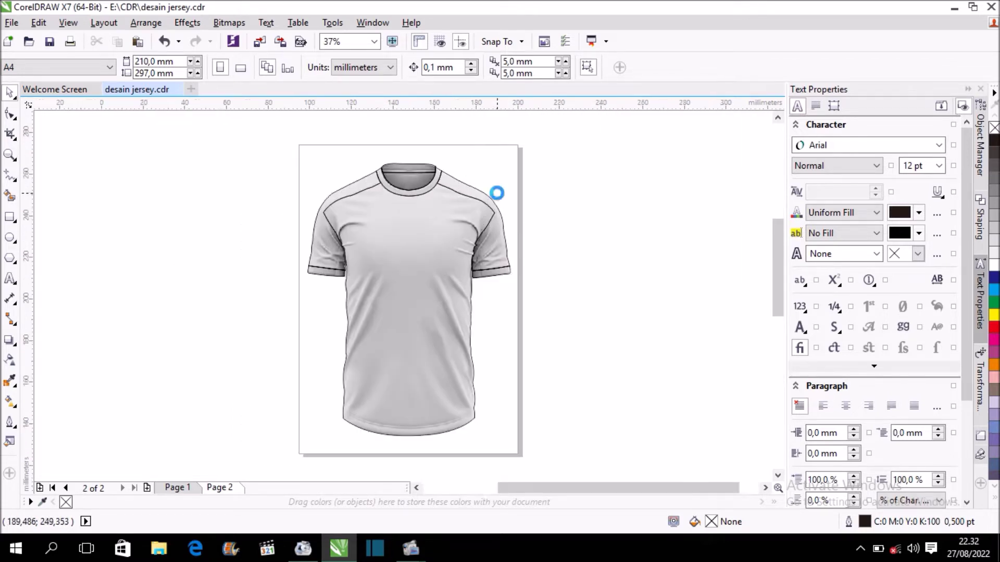
scroll(496, 193, "up", 2)
scroll(522, 219, "down", 2)
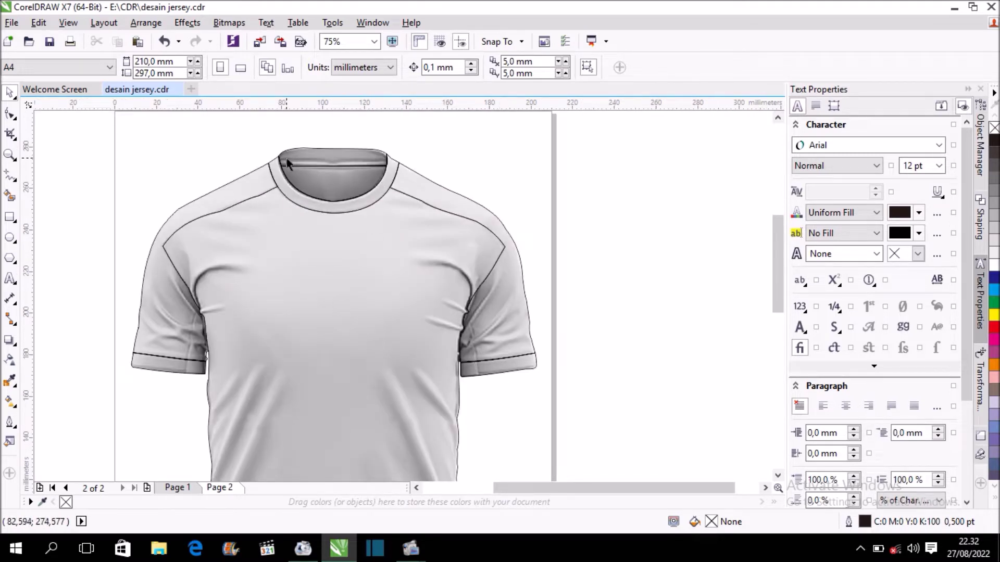
scroll(305, 163, "down", 1)
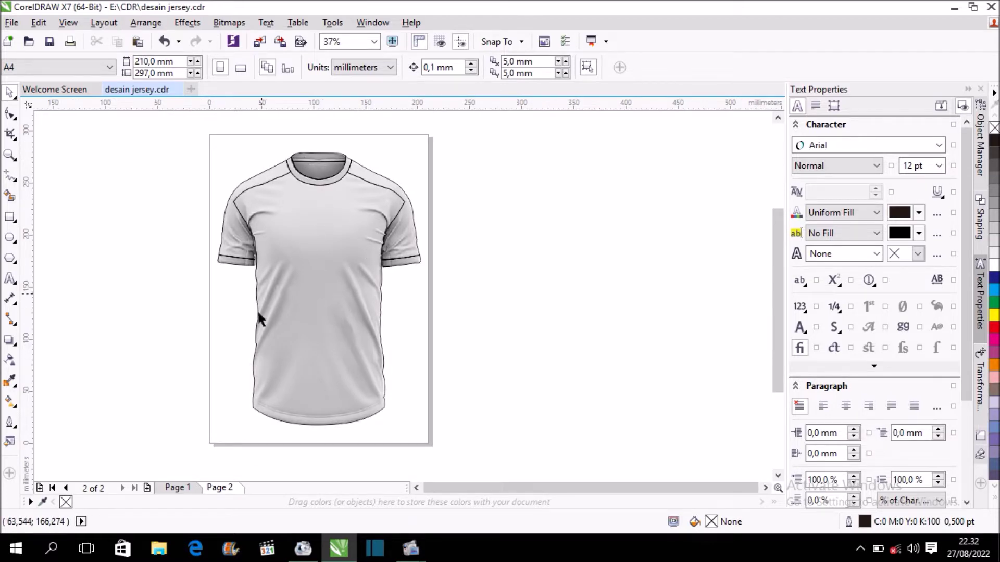
left_click(175, 489)
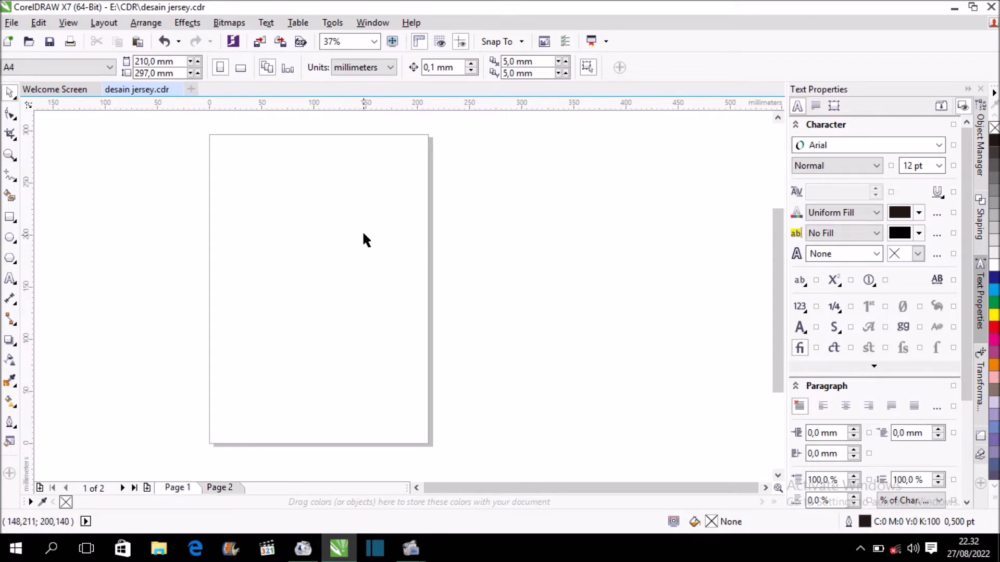
Draw a rectangle about 107 by 50 mm starting at the page's left edge
left_click(10, 217)
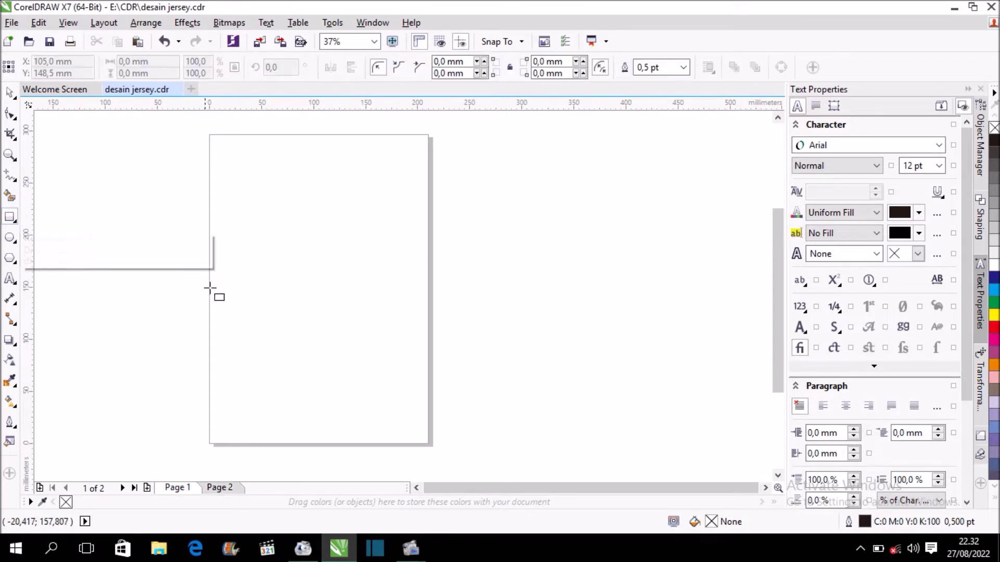
scroll(206, 252, "up", 2)
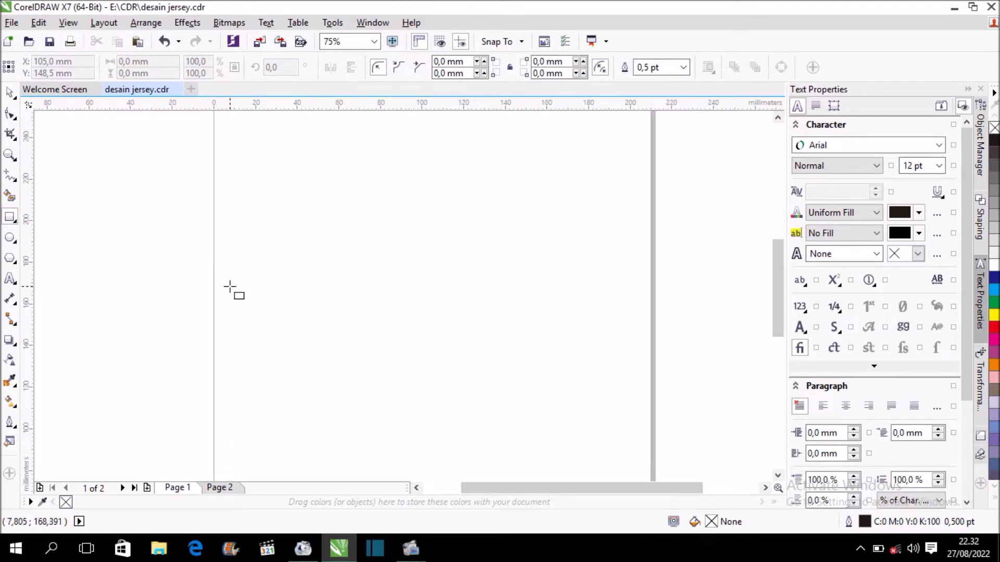
left_click_drag(214, 269, 438, 373)
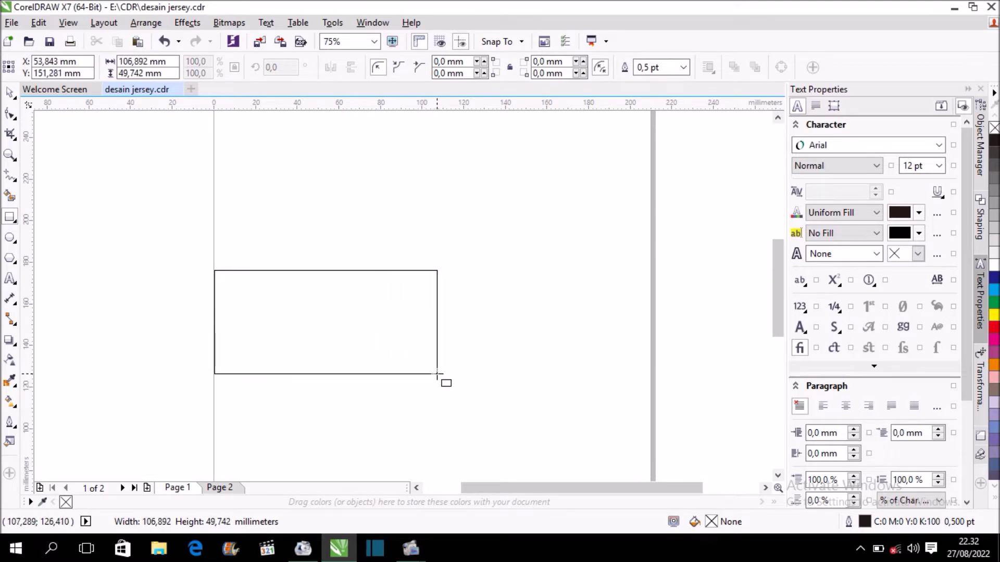
left_click_drag(437, 374, 439, 374)
scroll(337, 266, "down", 2)
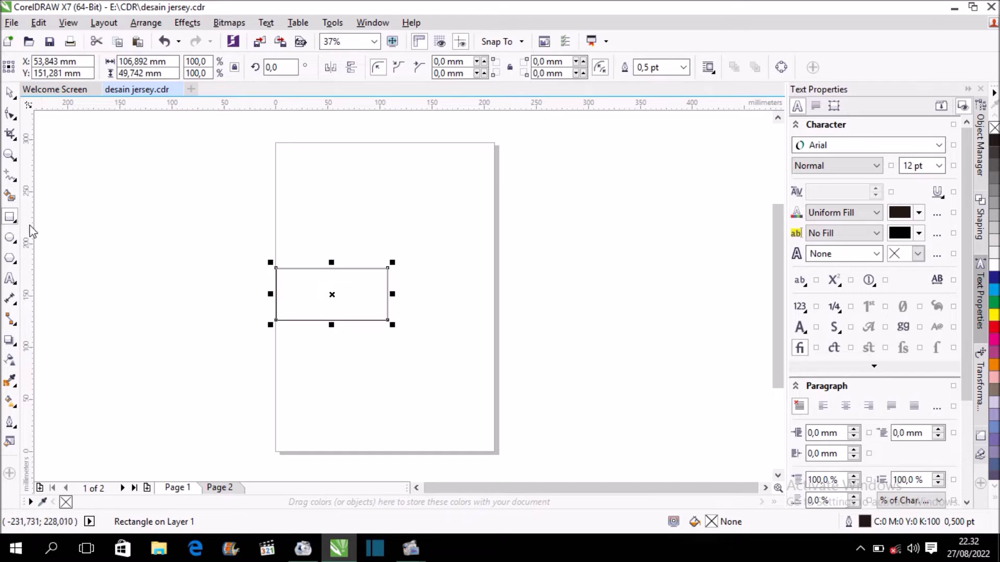
Skew the rectangle so its right side drops, forming a slanted parallelogram
scroll(355, 297, "up", 2)
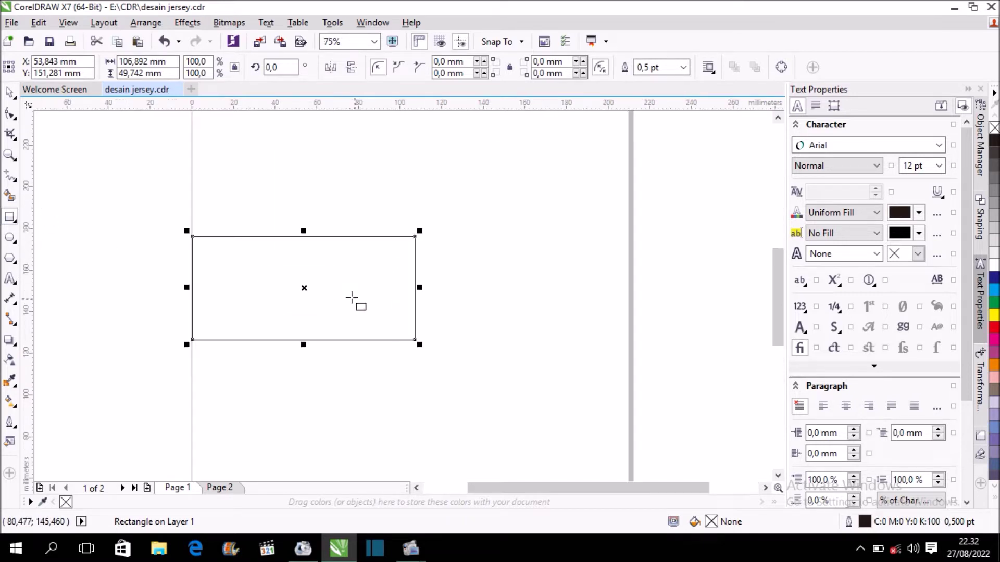
left_click(304, 287)
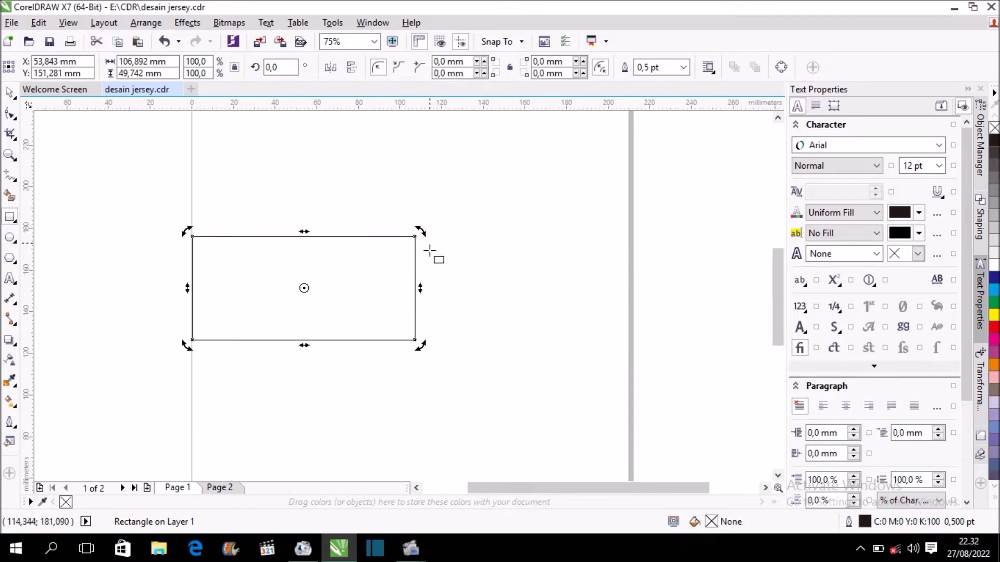
left_click_drag(420, 288, 417, 408)
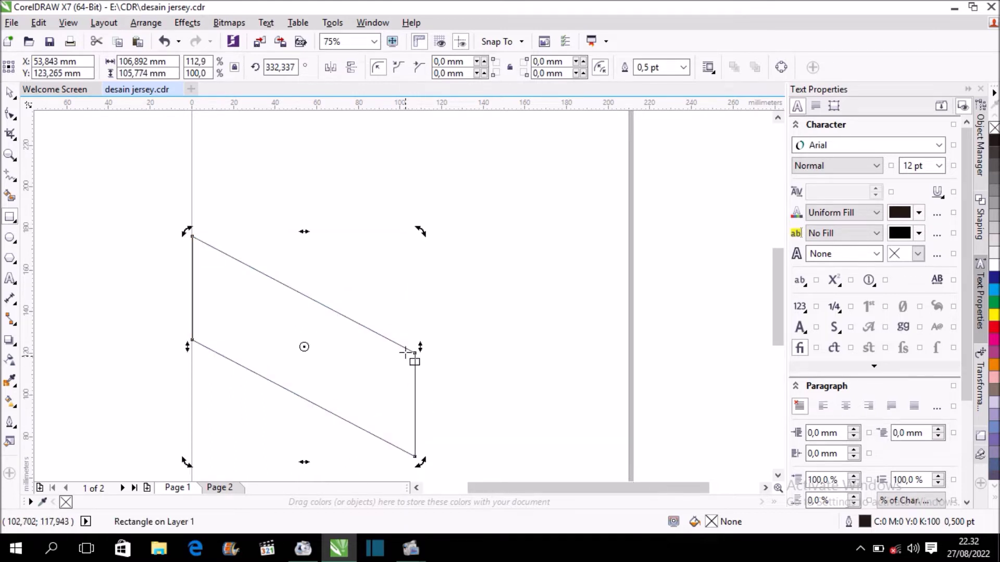
Return to the Pick tool and deselect the finished parallelogram
left_click(9, 92)
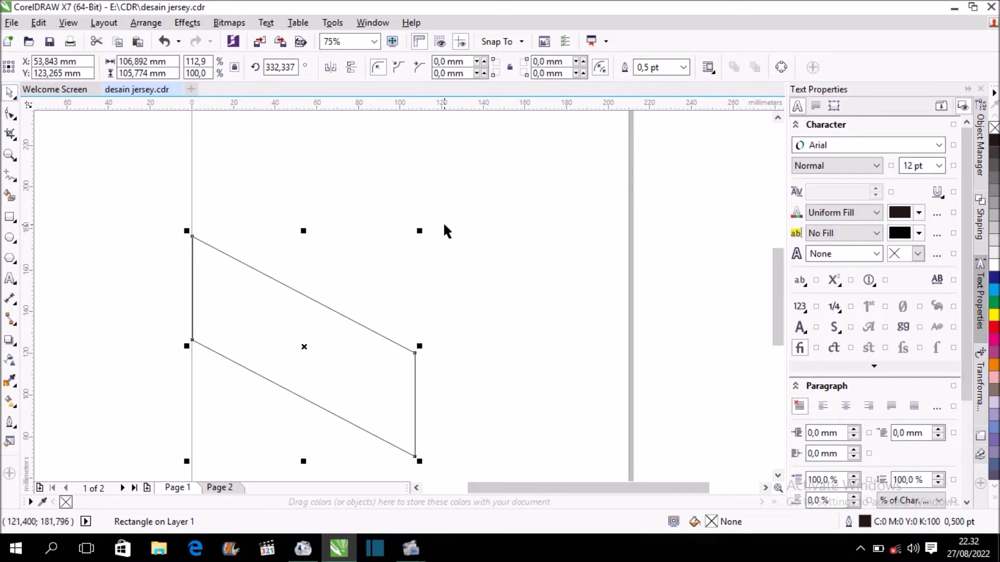
left_click(155, 190)
scroll(305, 209, "down", 1)
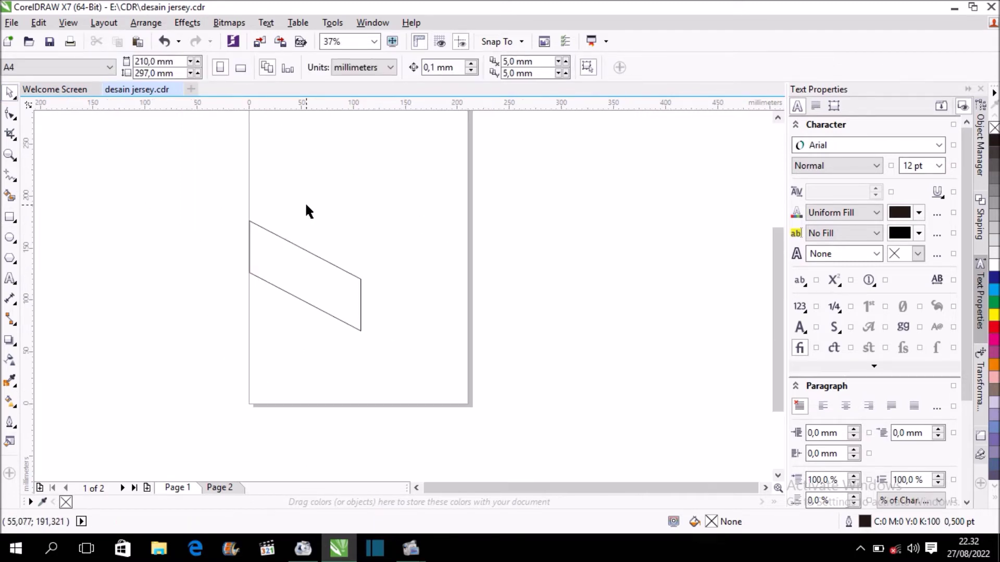
scroll(311, 228, "up", 1)
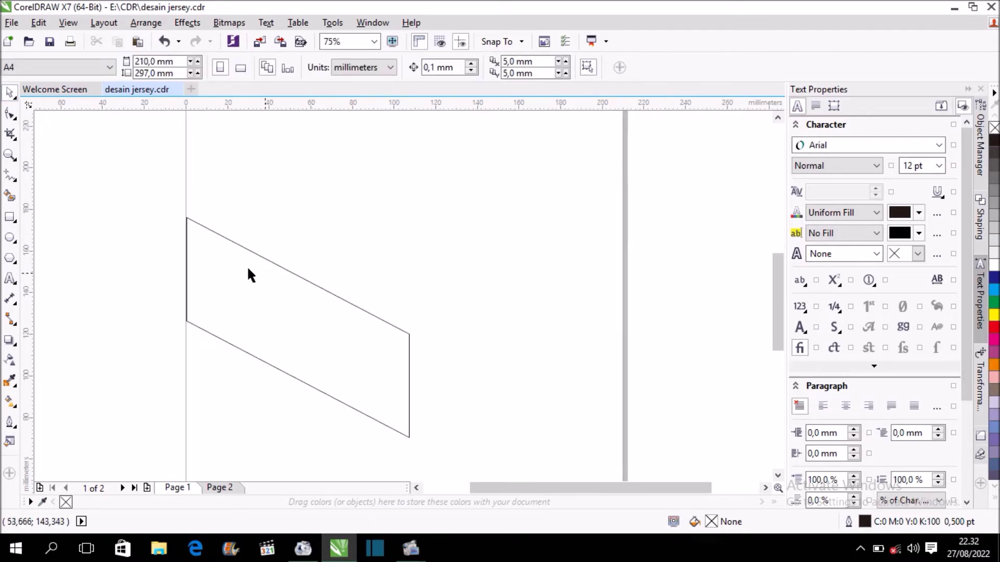
Give the parallelogram a black-to-white linear fountain fill running down from its top edge, tuning its angle
left_click(10, 401)
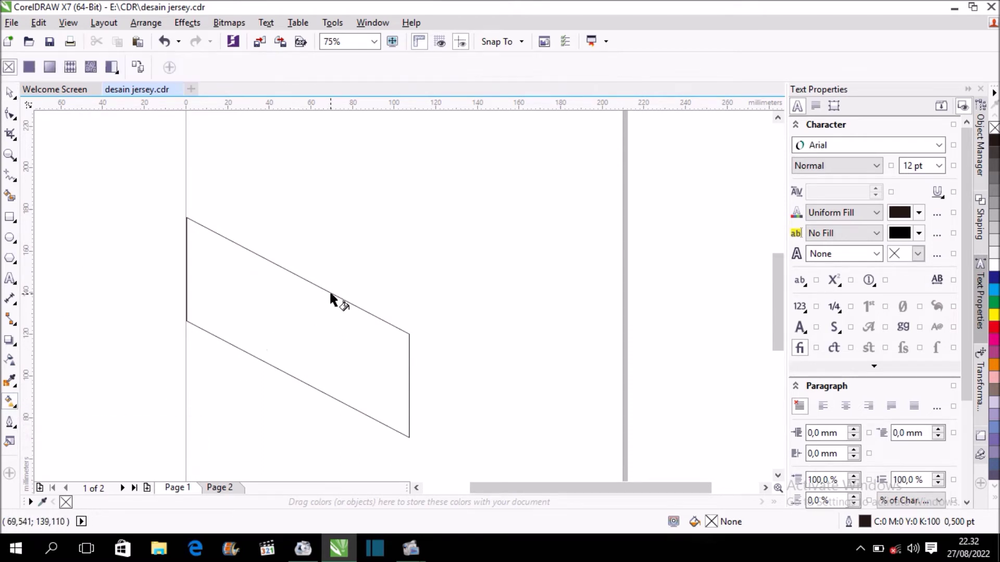
left_click(286, 270)
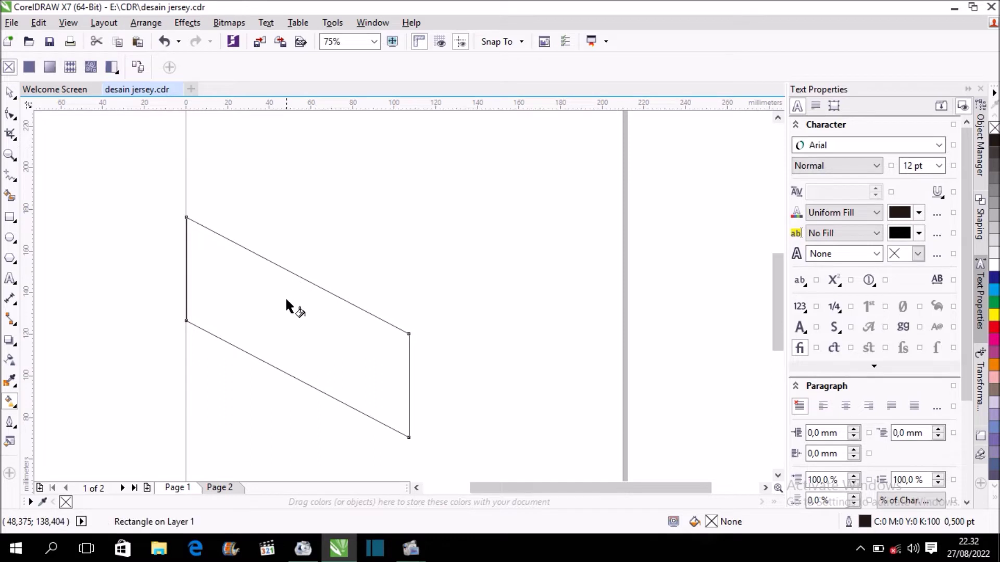
left_click_drag(295, 265, 270, 365)
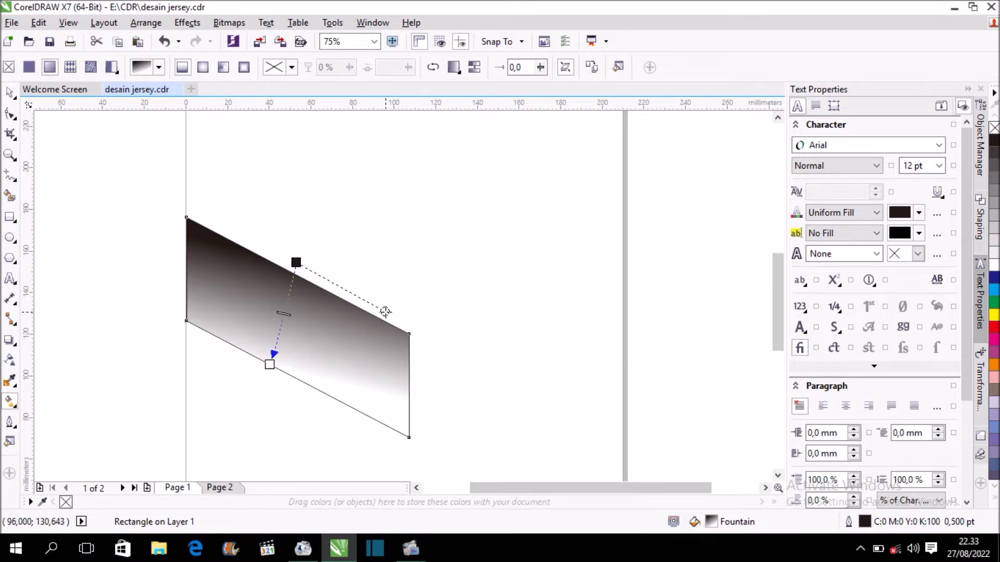
left_click_drag(398, 288, 386, 312)
left_click_drag(270, 364, 270, 372)
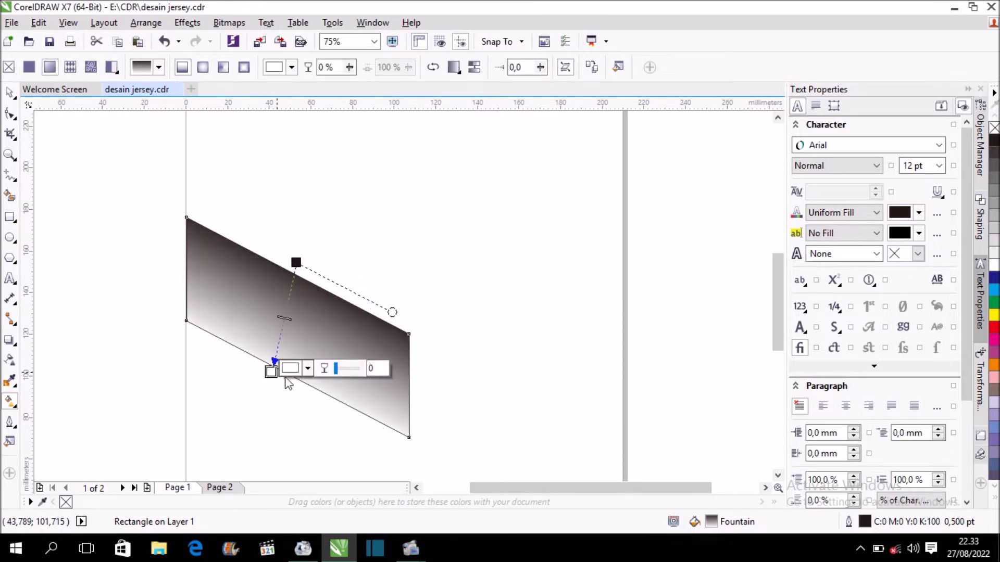
left_click_drag(271, 371, 275, 377)
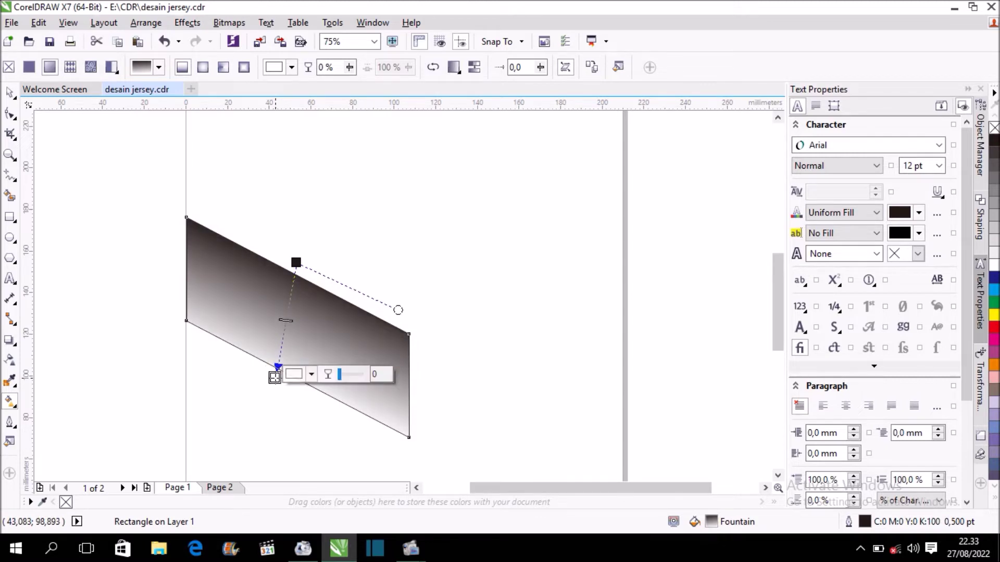
left_click_drag(398, 310, 398, 316)
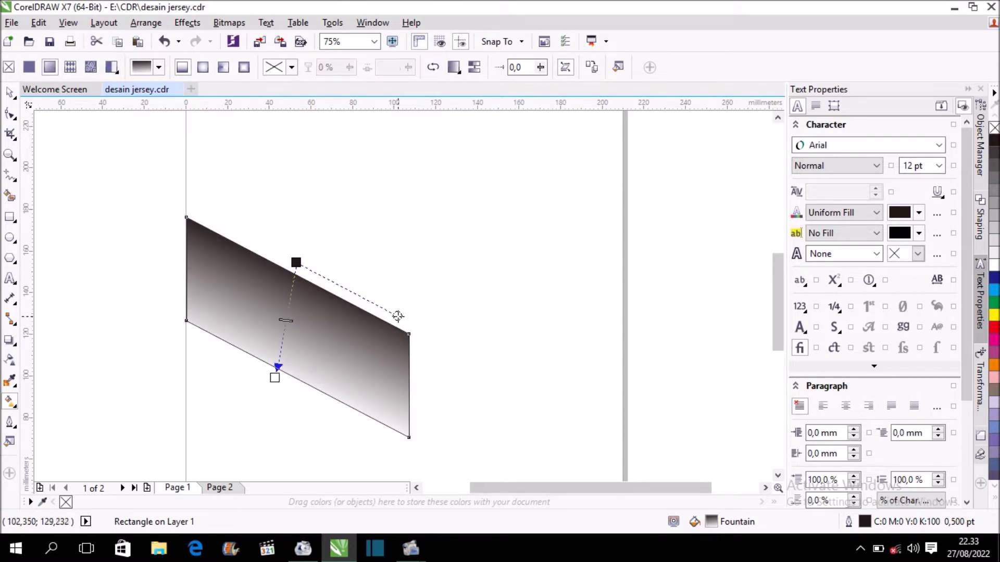
left_click_drag(398, 316, 397, 309)
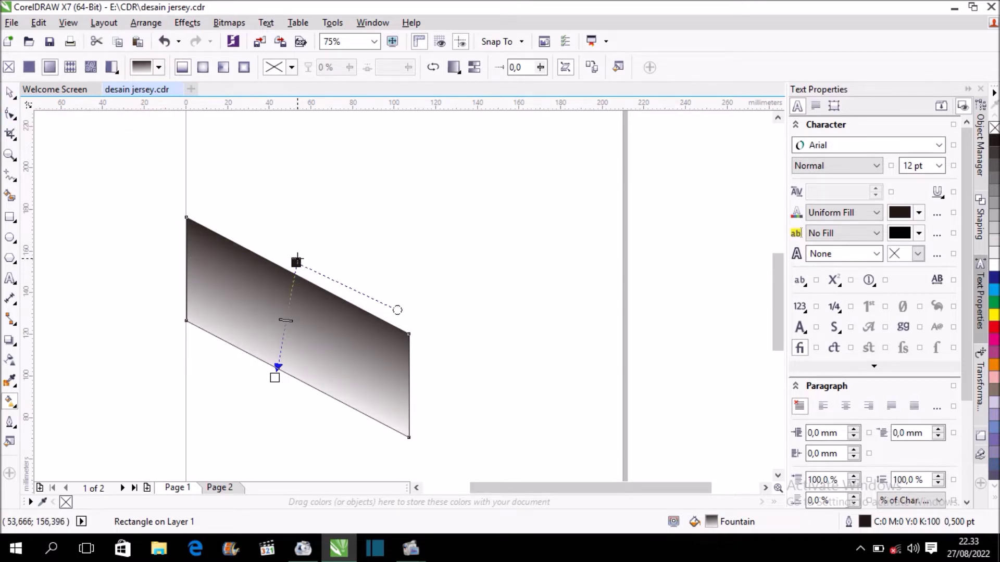
Change the gradient's start colour to a strong navy blue
left_click(296, 262)
left_click(314, 259)
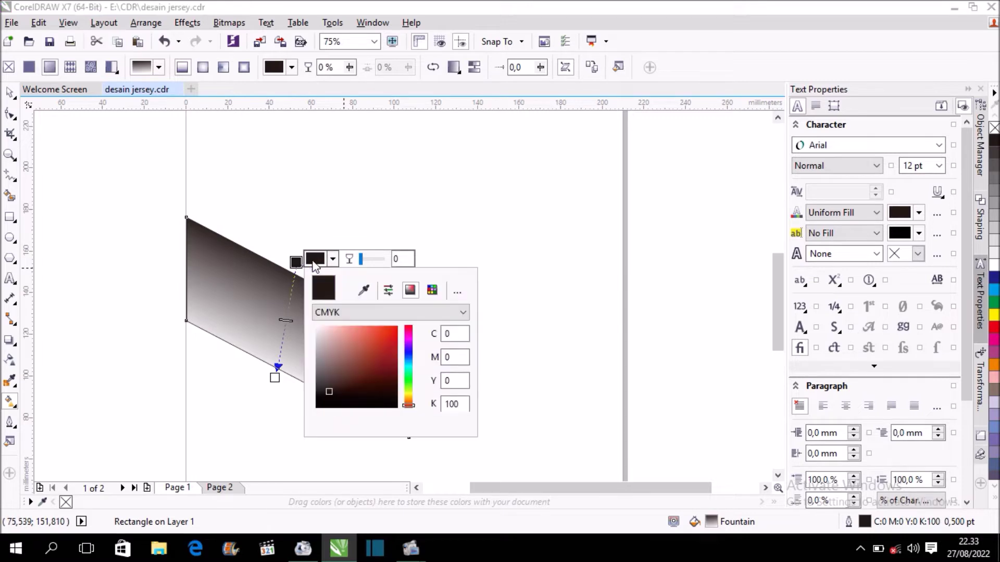
left_click(408, 360)
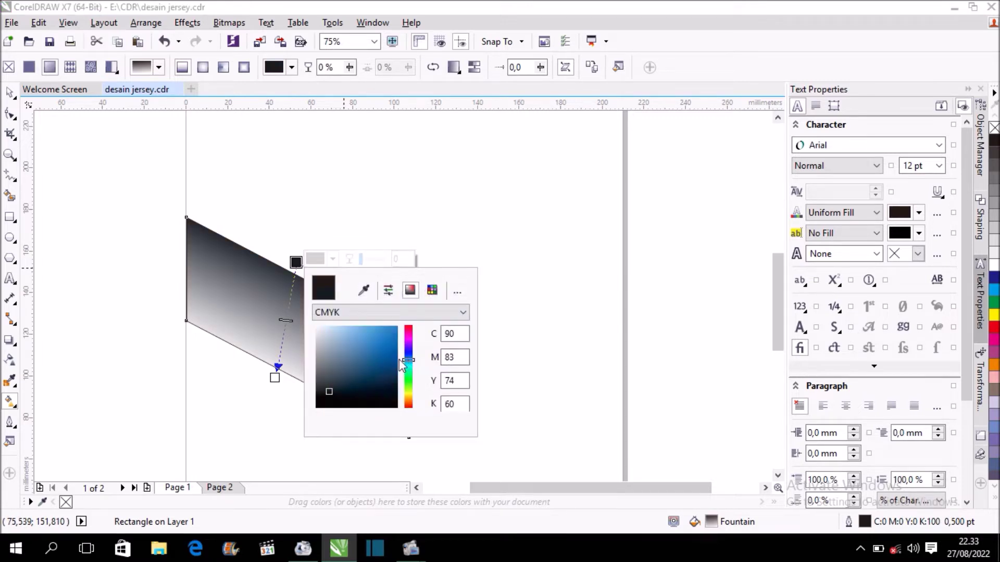
left_click_drag(395, 367, 393, 377)
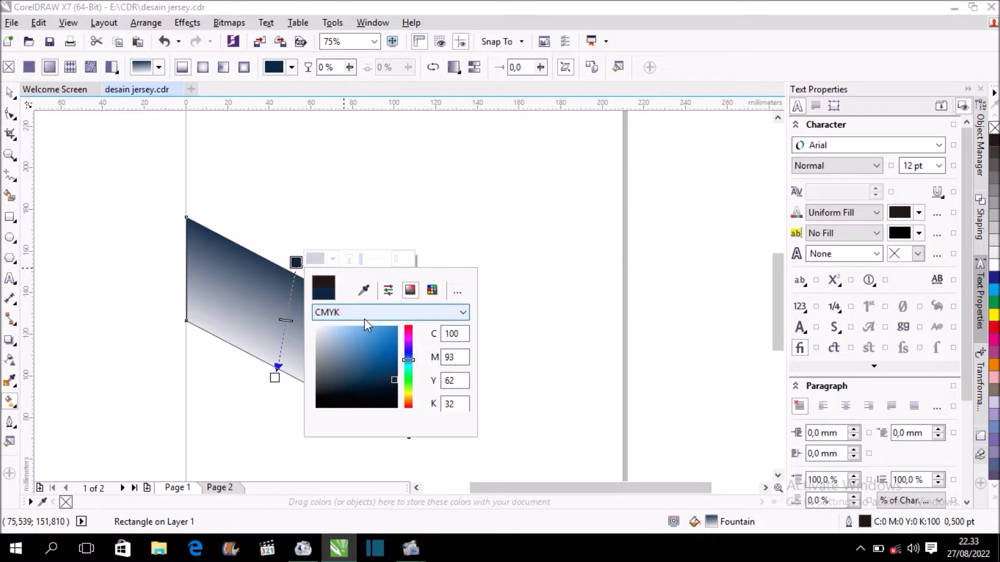
left_click(275, 378)
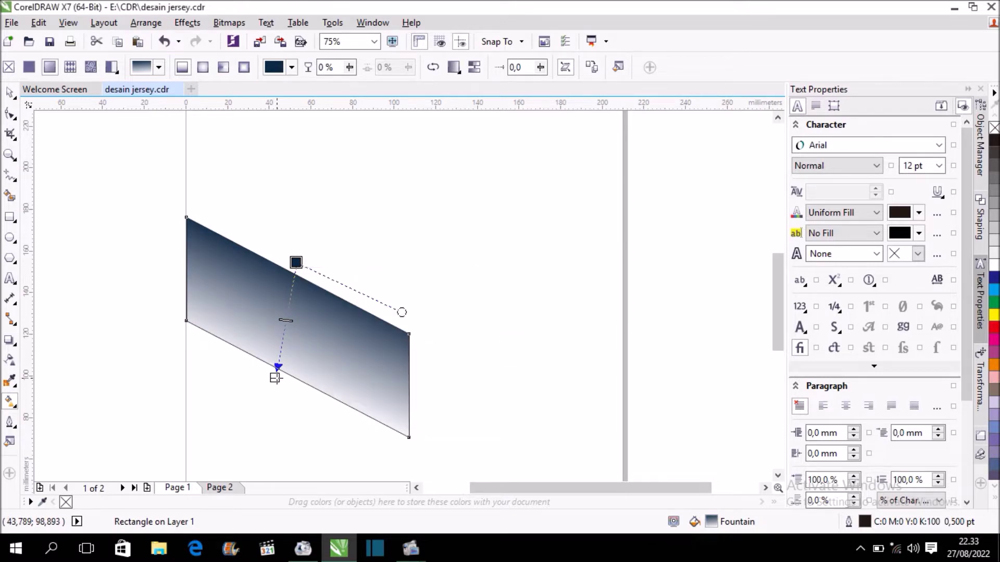
Set the gradient's end colour to medium blue #11508F
left_click(275, 378)
left_click(301, 378)
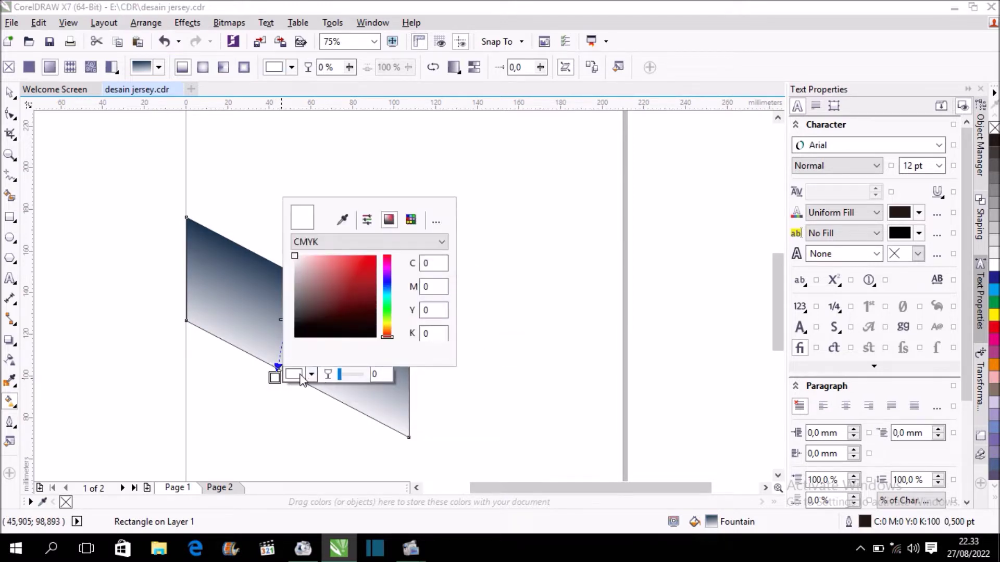
left_click(342, 220)
left_click(234, 238)
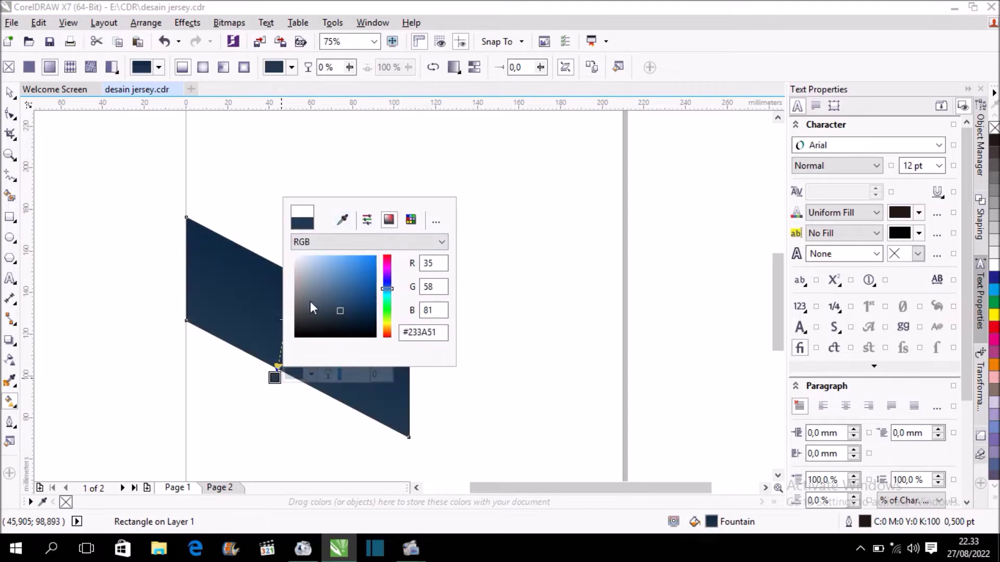
left_click(364, 308)
mouse_move(365, 307)
left_mouse_down()
mouse_move(377, 295)
mouse_move(367, 291)
left_mouse_up()
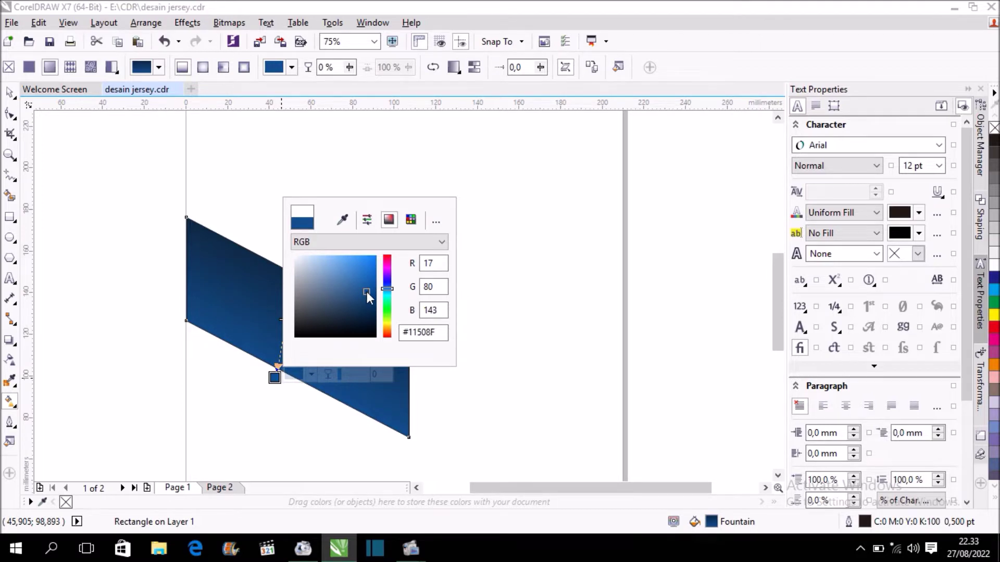
left_click(483, 238)
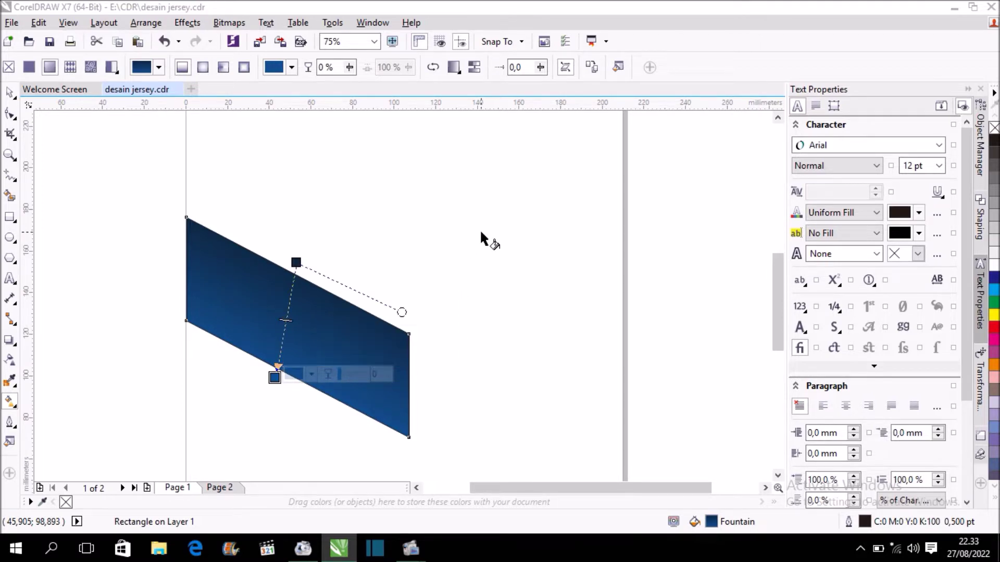
Drop a copy of the blue parallelogram above the original and nudge it down until their edges meet
left_click(10, 93)
scroll(365, 245, "down", 1)
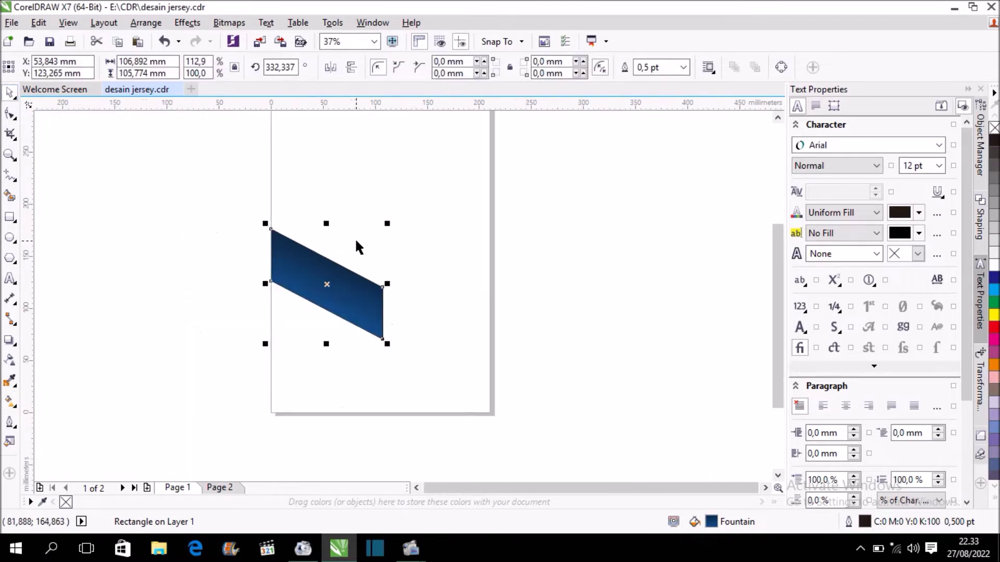
scroll(341, 290, "up", 1)
scroll(341, 290, "down", 1)
left_click_drag(341, 290, 339, 237)
scroll(341, 245, "up", 2)
scroll(342, 247, "up", 2)
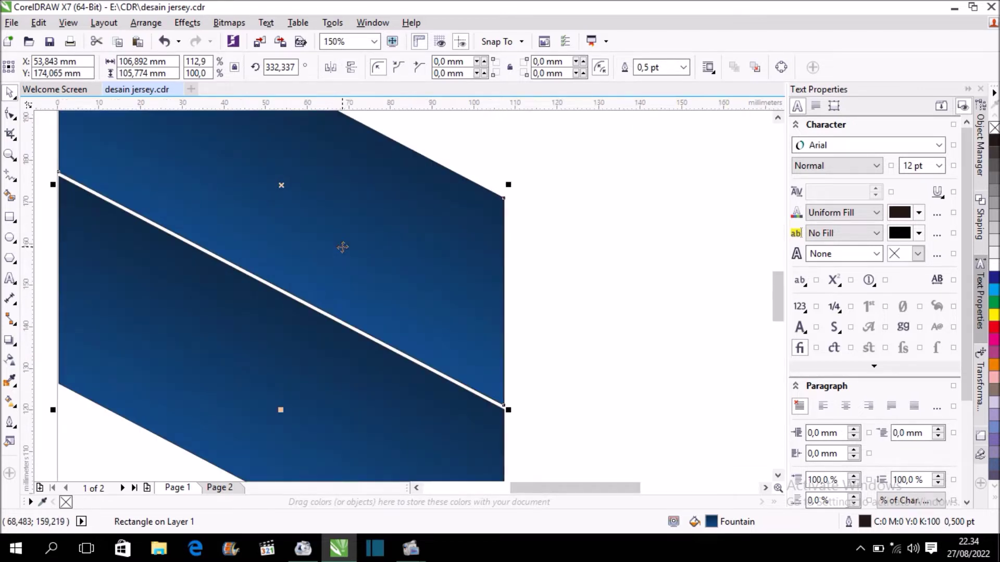
key("Down")
key("Down")
key("Down")
key("Down")
key("Down")
key("Down")
key("Down")
scroll(401, 344, "up", 2)
key("Down")
key("Down")
scroll(363, 301, "down", 4)
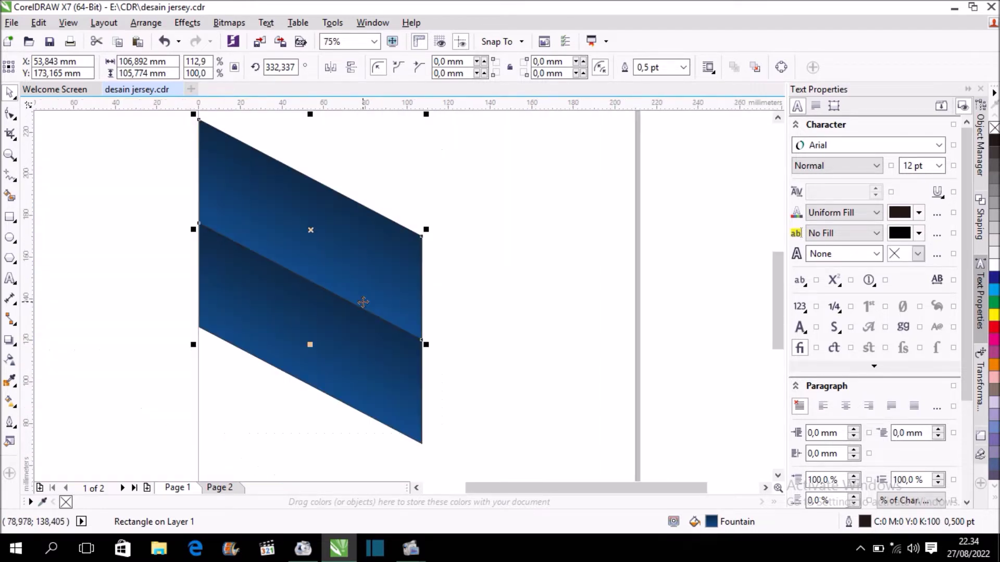
scroll(363, 302, "down", 2)
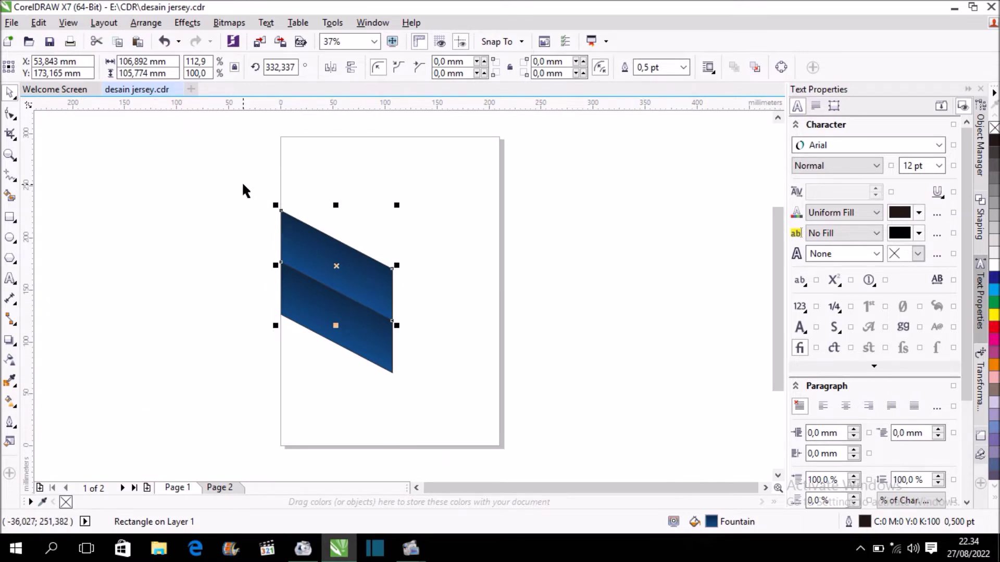
left_click_drag(242, 181, 430, 393)
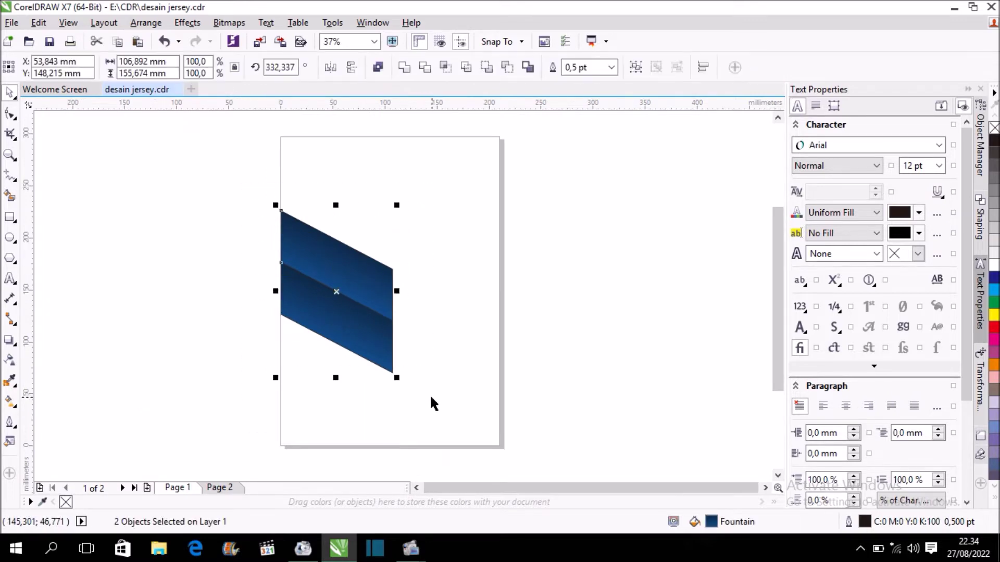
Remove the outlines from both parallelograms using the No Color swatch
right_click(66, 503)
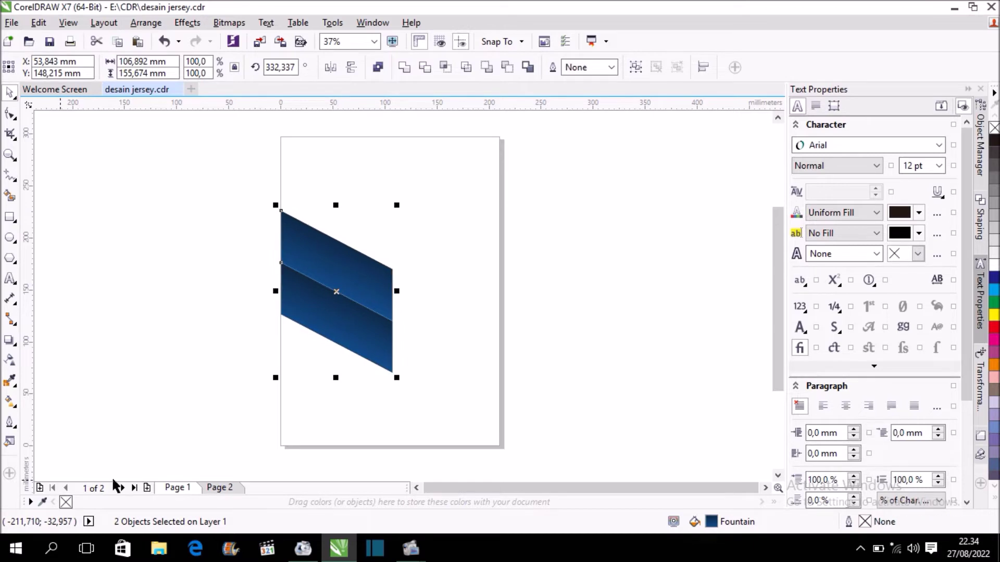
left_click(426, 313)
scroll(374, 308, "up", 2)
scroll(375, 308, "up", 1)
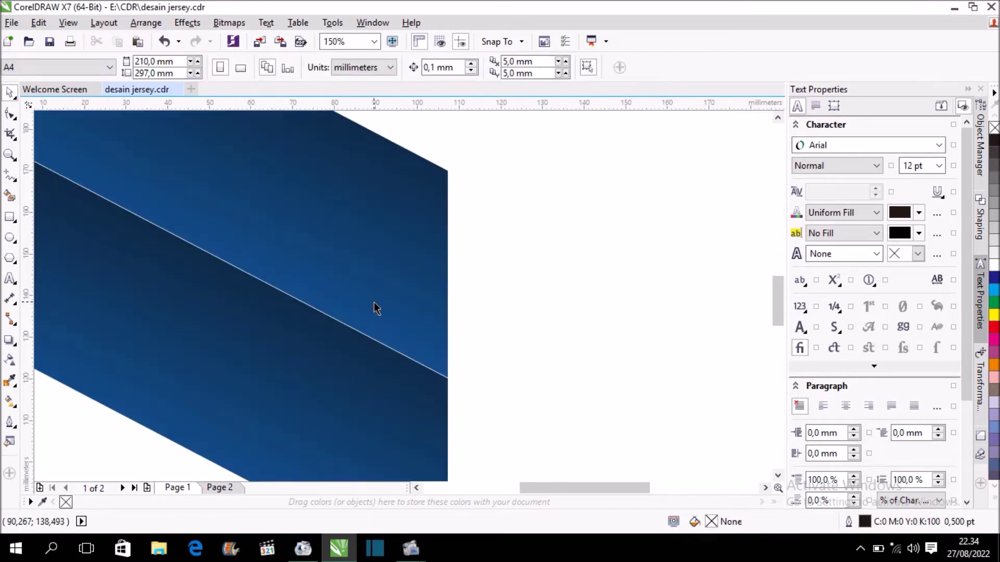
scroll(364, 313, "up", 1)
scroll(366, 318, "up", 1)
scroll(365, 319, "up", 1)
Check the seam between the shapes, then select both and group them
left_click(364, 317)
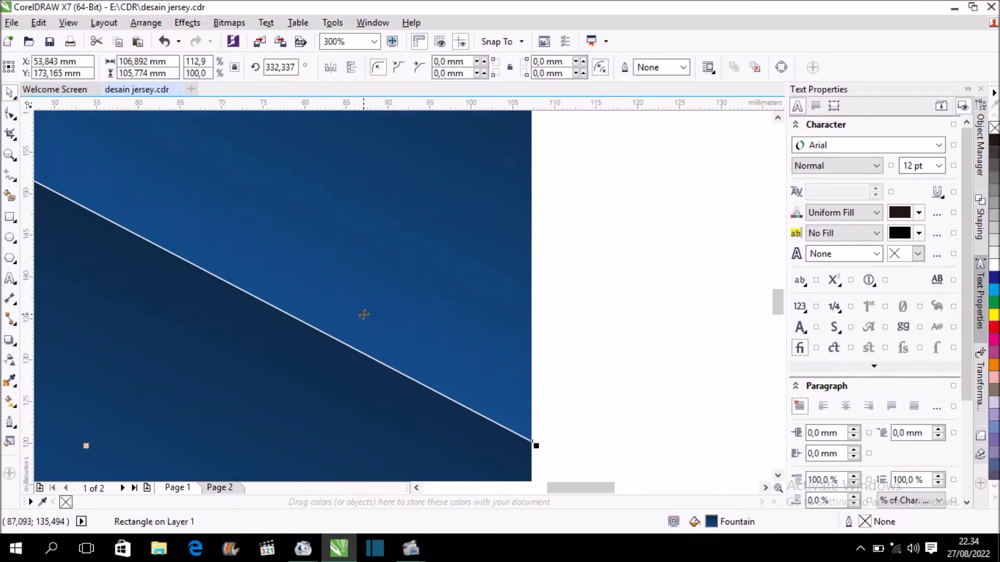
scroll(364, 314, "down", 2)
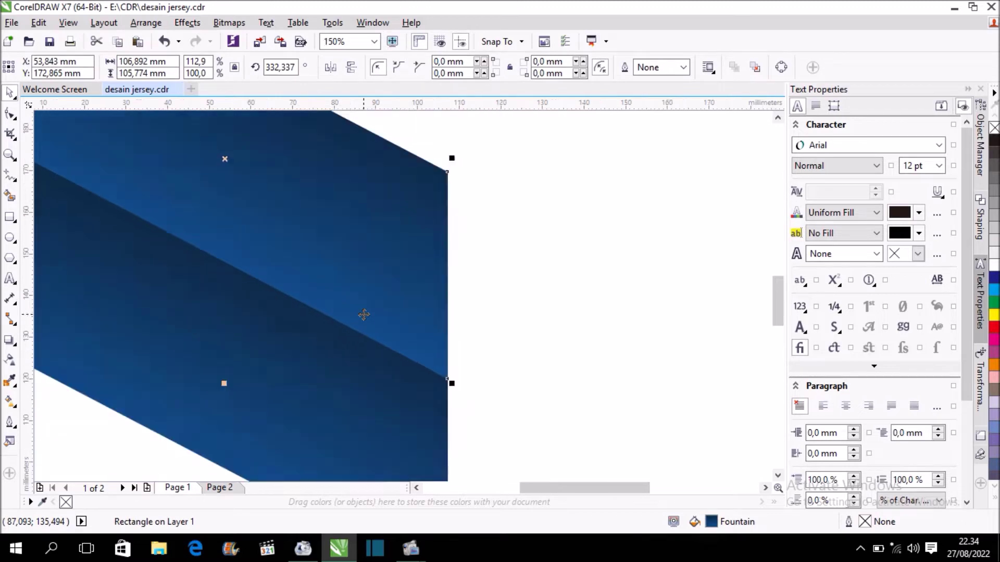
scroll(362, 314, "down", 2)
left_click(445, 311)
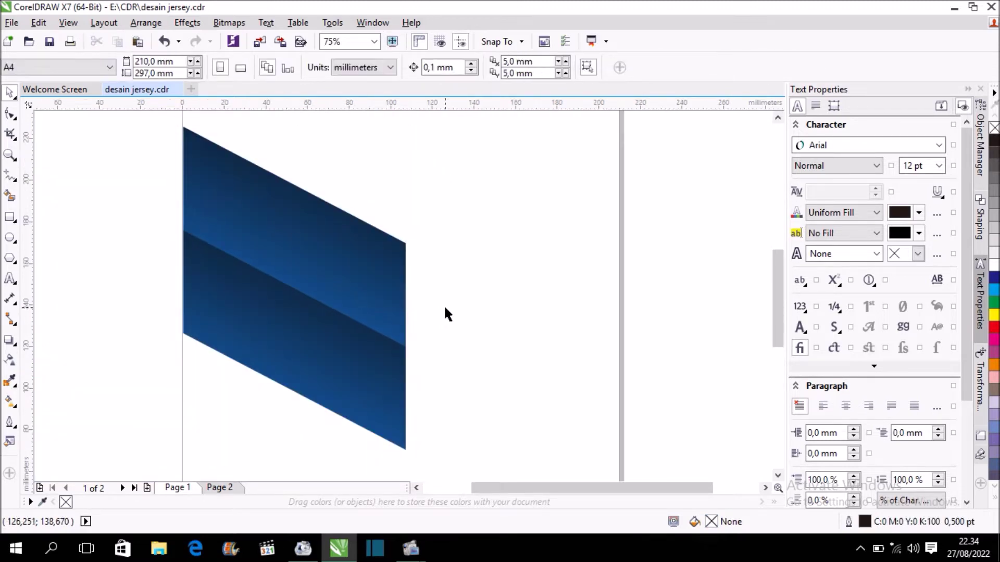
scroll(444, 306, "down", 2)
left_click_drag(263, 192, 511, 415)
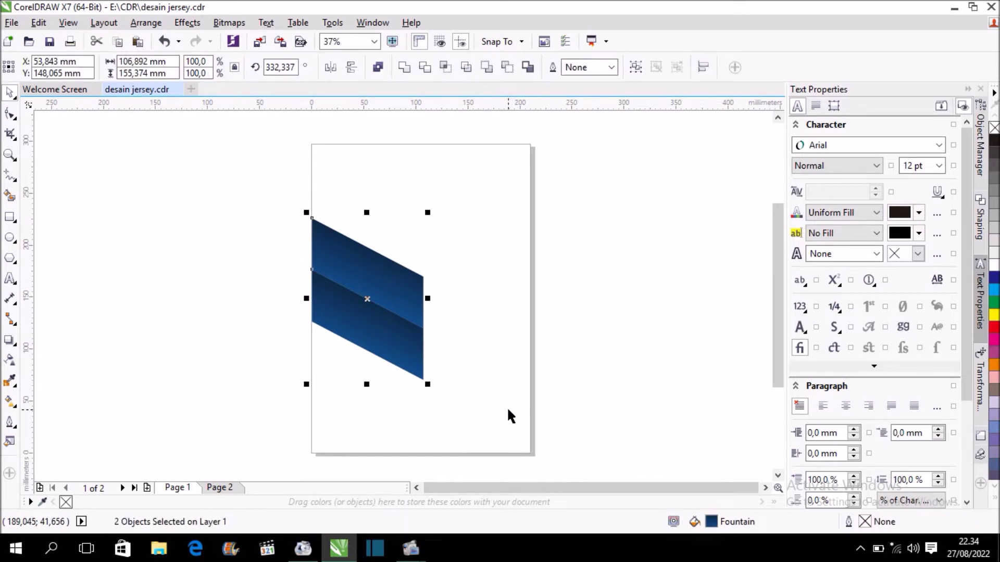
key("ctrl+g")
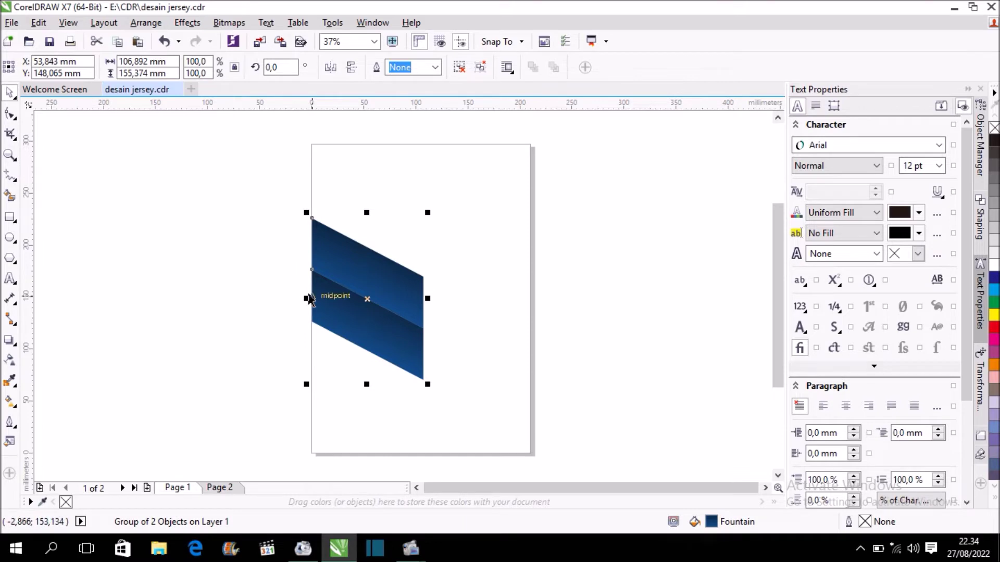
Add a horizontally mirrored copy of the grouped shapes beside them to form a navy-blue chevron V
left_click_drag(307, 297, 449, 304)
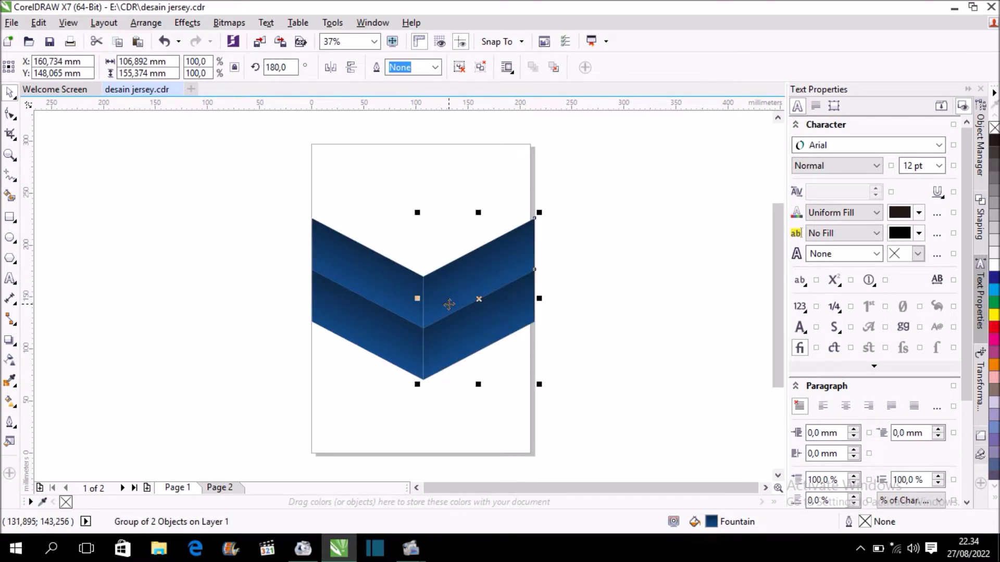
scroll(417, 294, "up", 2)
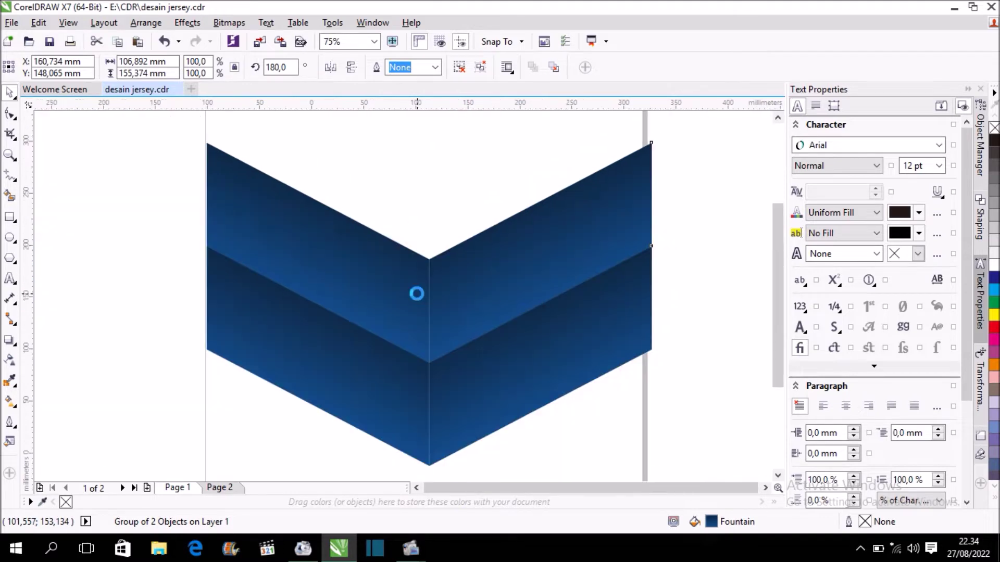
scroll(416, 295, "down", 1)
left_click(245, 256)
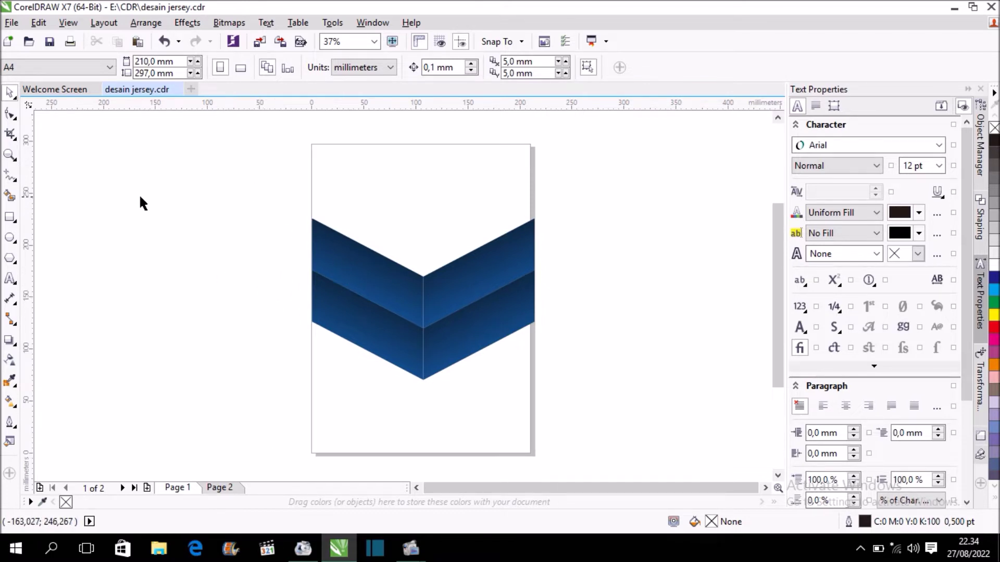
Move the chevron lower on the page and add a 210 × 297 mm page-sized rectangle
left_click_drag(283, 243, 593, 406)
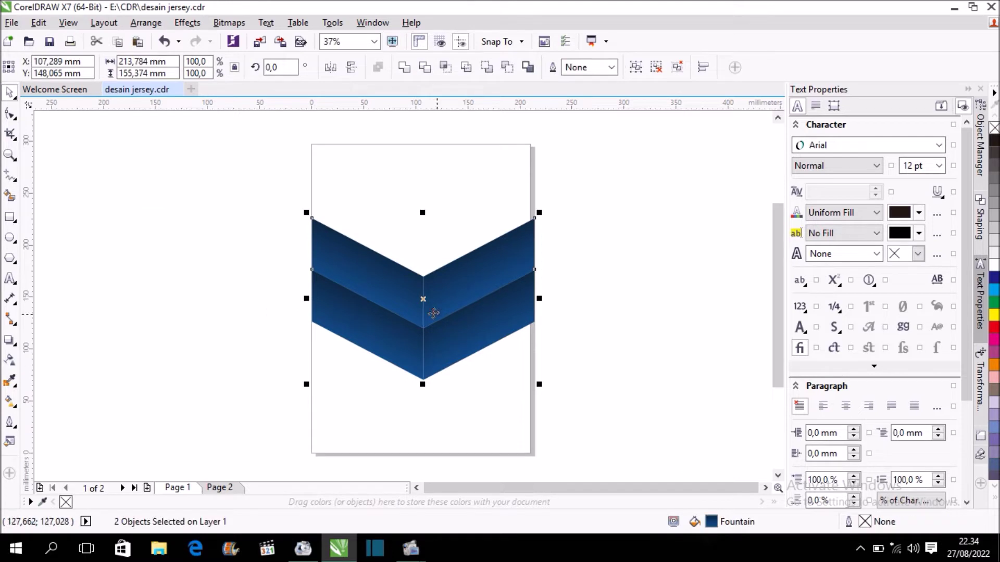
left_click_drag(422, 298, 421, 325)
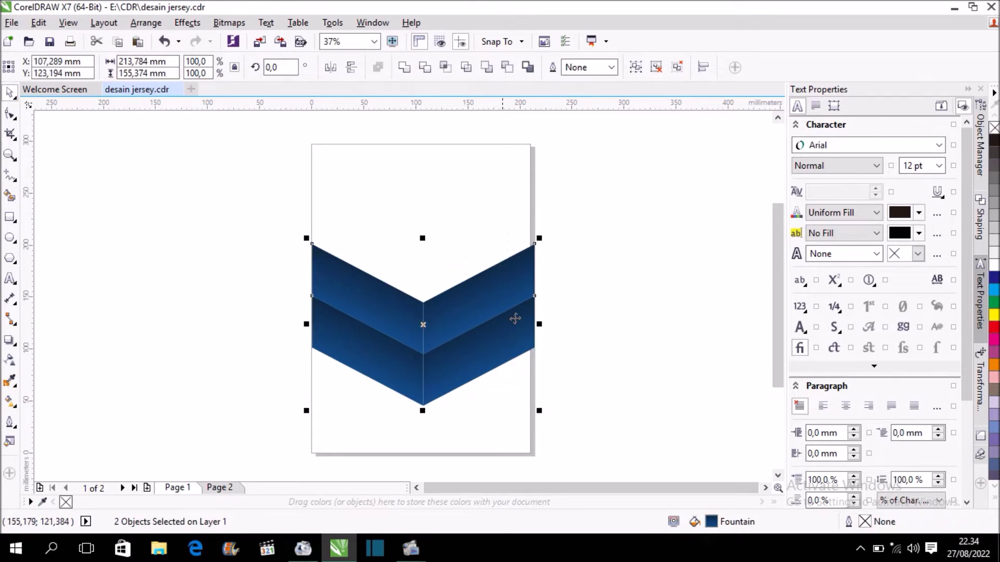
left_click(573, 181)
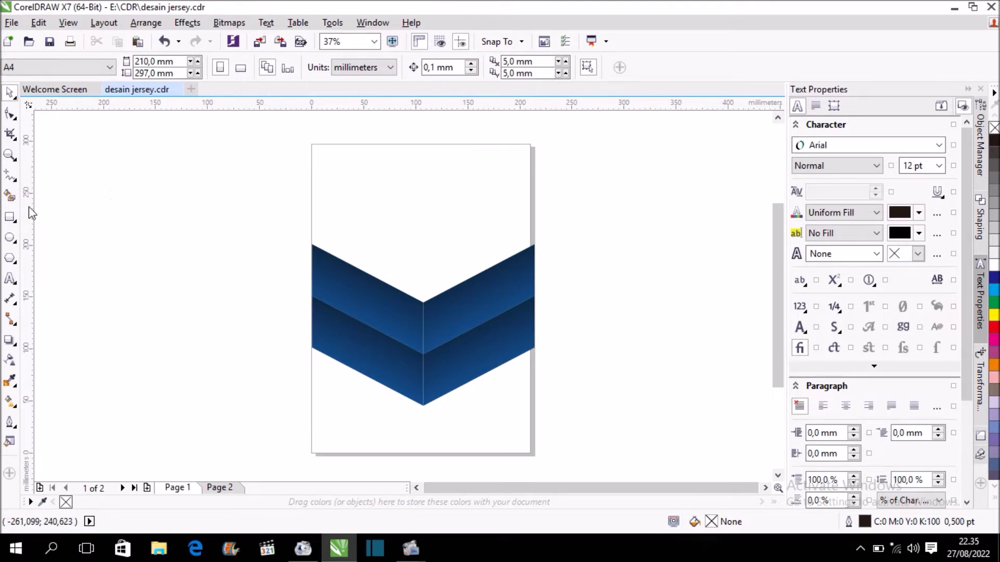
double_click(9, 218)
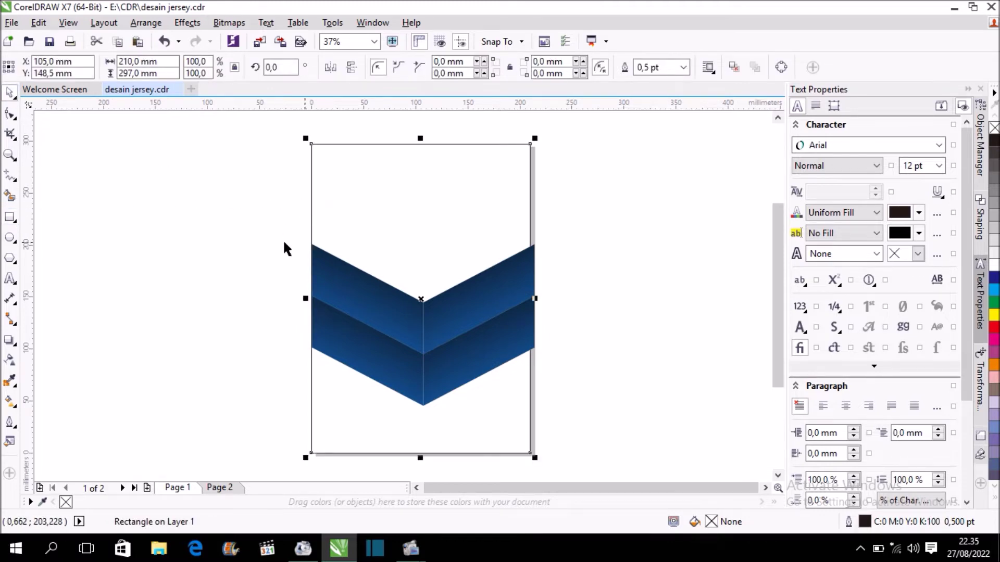
Resize the chevron so it spans the full page width from the left edge
left_click(232, 237)
scroll(502, 273, "up", 2)
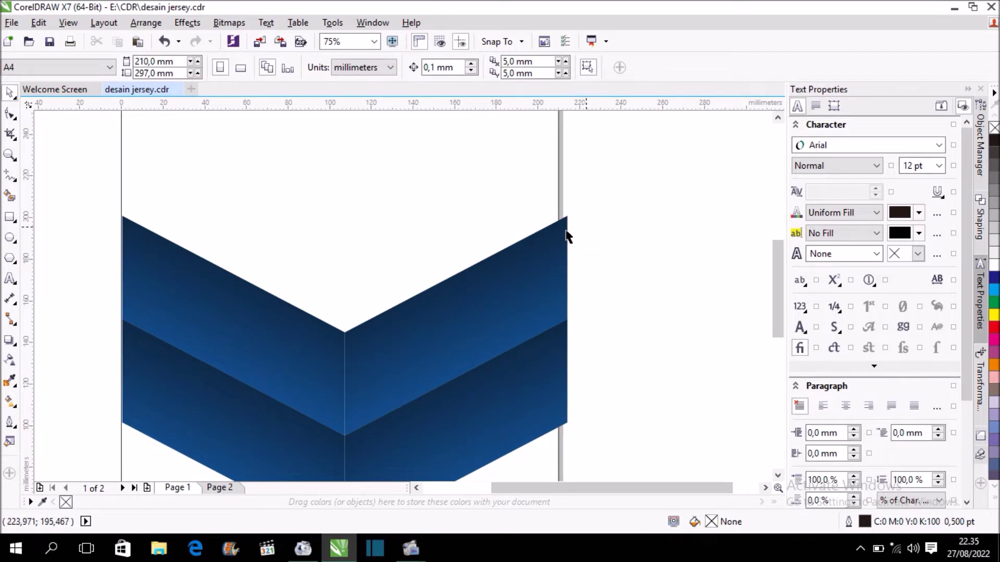
scroll(339, 229, "down", 2)
left_click_drag(179, 219, 458, 398)
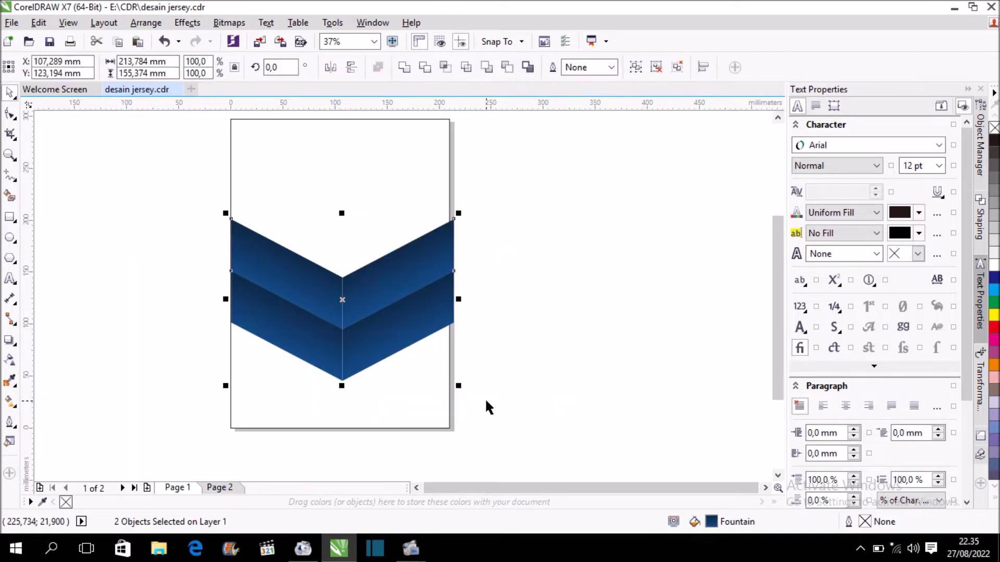
scroll(467, 281, "up", 2)
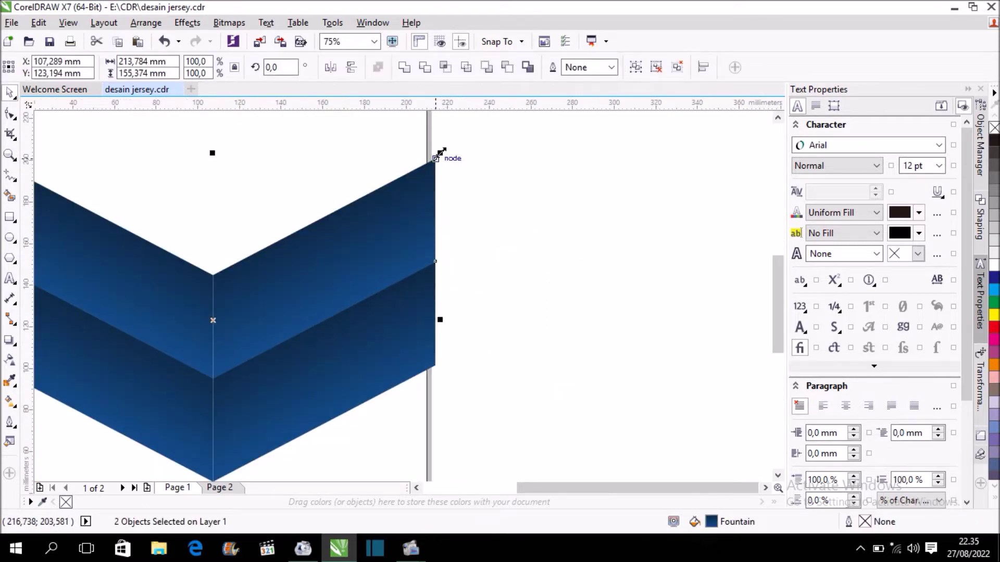
scroll(439, 155, "up", 1)
scroll(452, 192, "down", 1)
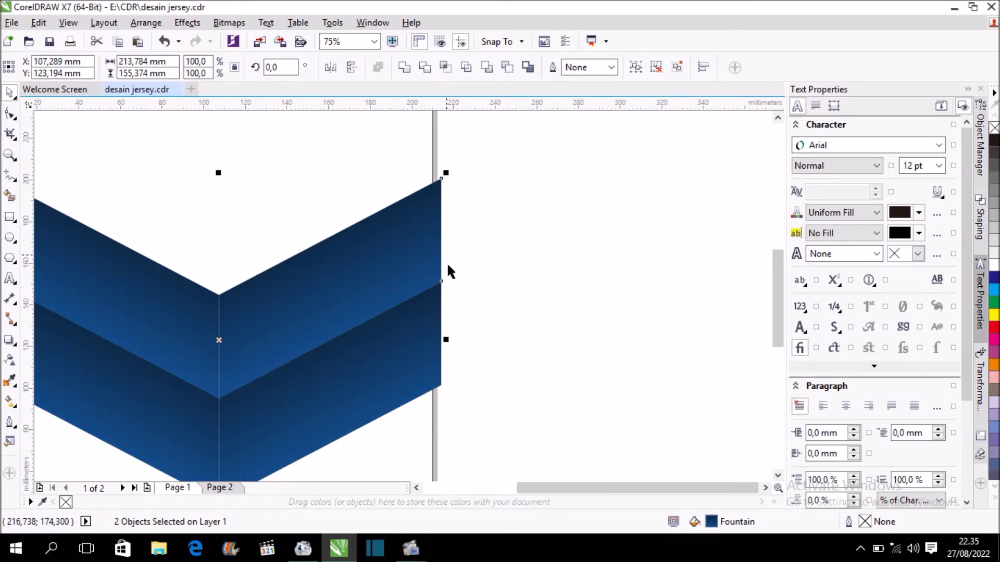
left_click_drag(449, 173, 482, 189)
scroll(391, 189, "down", 1)
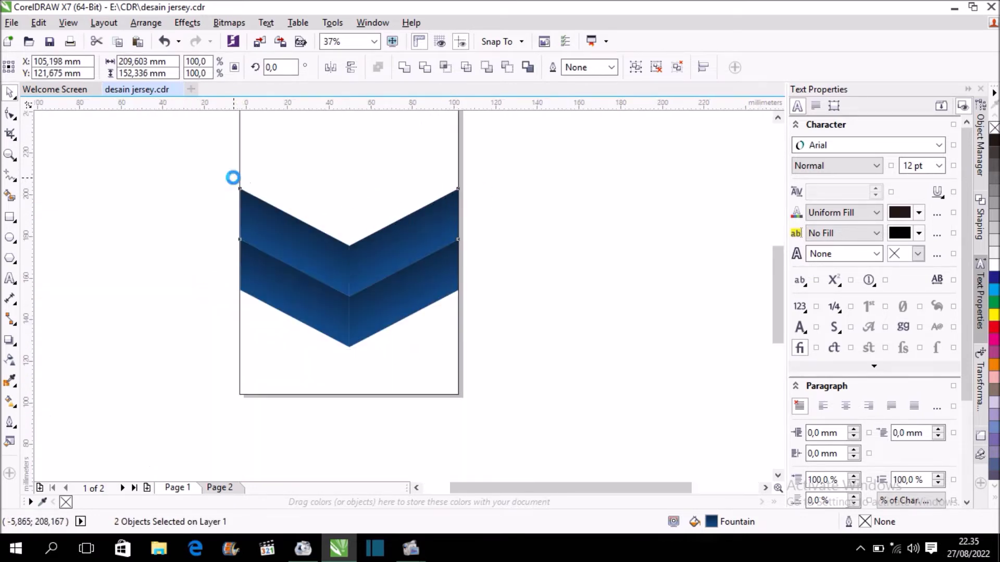
scroll(237, 177, "up", 2)
left_click_drag(253, 216, 248, 213)
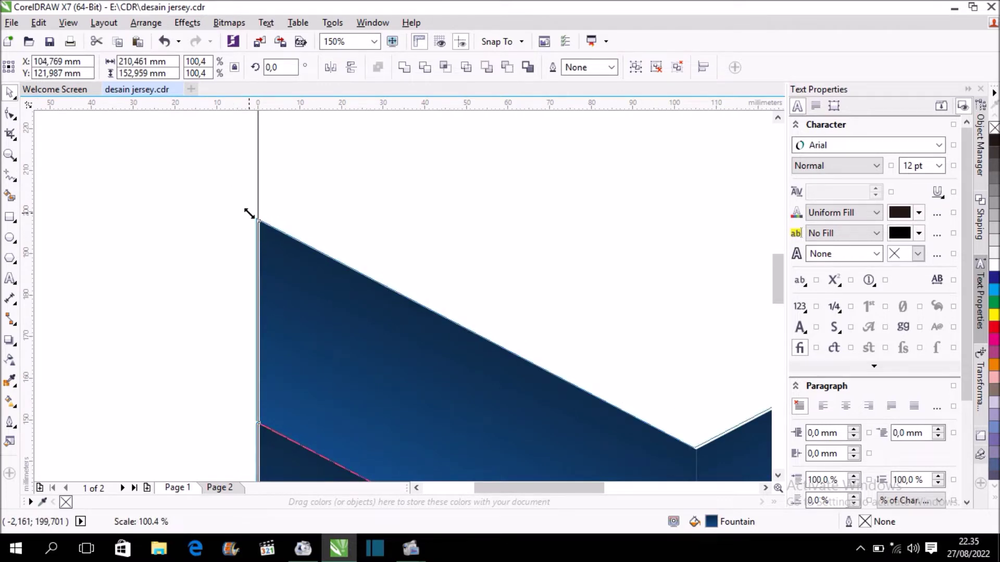
left_click_drag(249, 214, 260, 226)
scroll(247, 204, "up", 2)
scroll(214, 225, "down", 5)
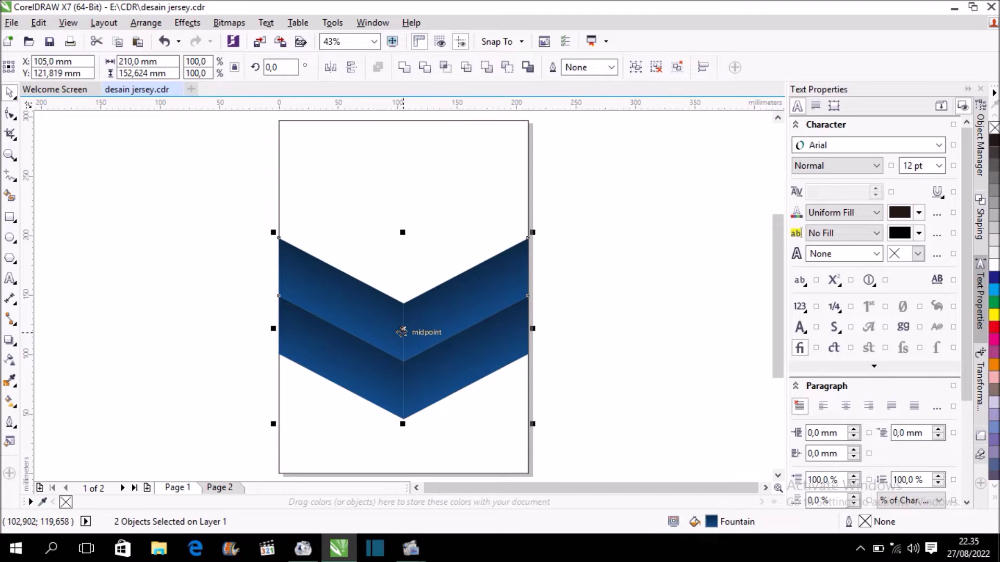
Move both chevron bands further down the page and deselect them
left_click(401, 331, "ctrl")
left_click_drag(227, 216, 583, 427)
left_click_drag(402, 329, 402, 345)
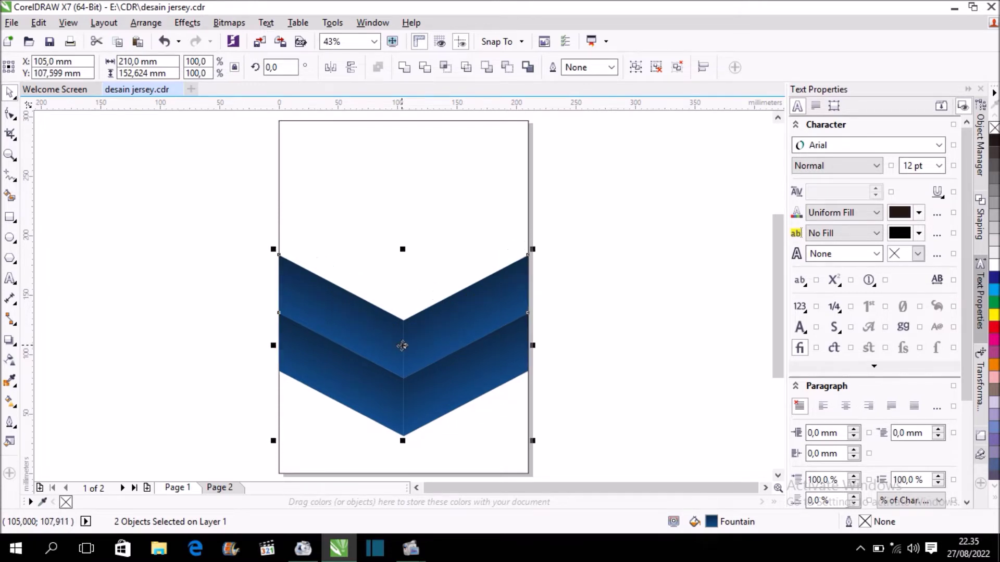
left_click(582, 305)
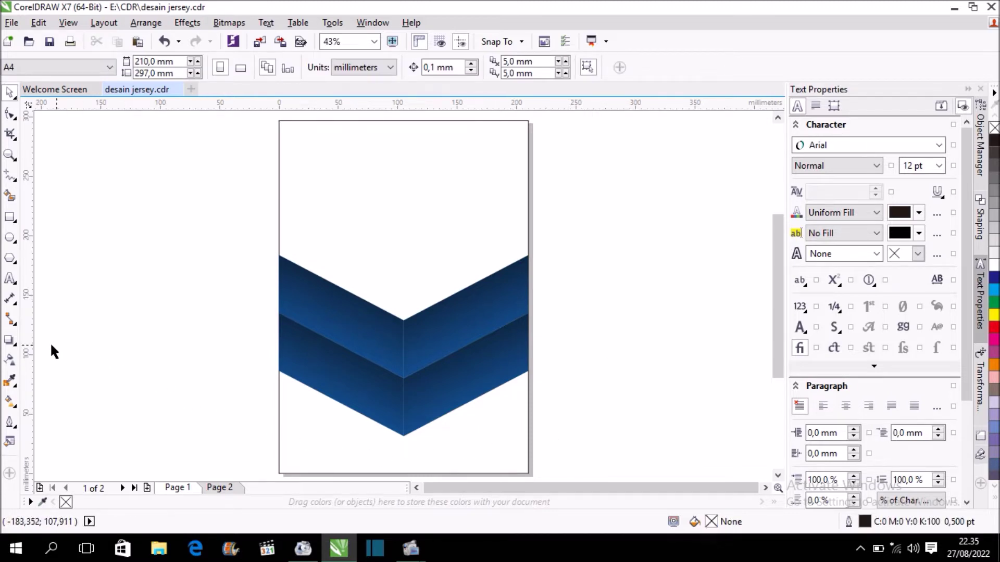
Use Smart Fill to create a shape in the white area below the chevrons
left_click(10, 196)
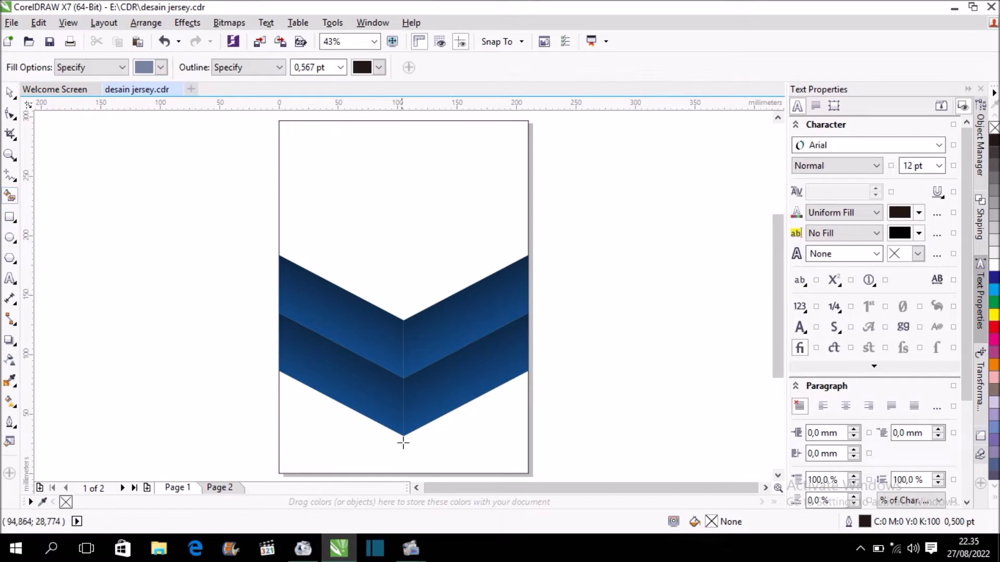
left_click(353, 443)
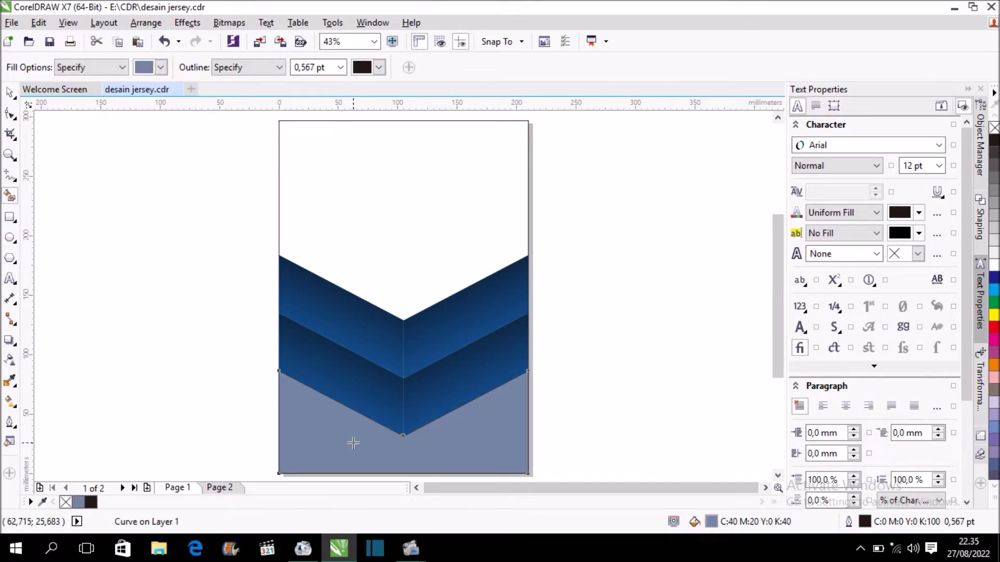
left_click(11, 94)
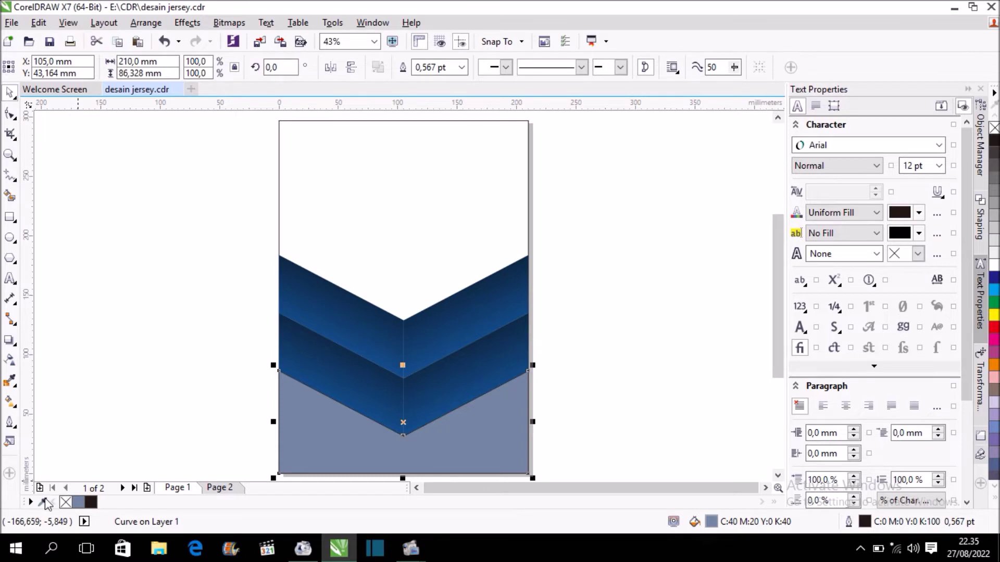
Sample dark navy #0E2B4A into the document palette and fill the new shape with it, no outline
left_click(42, 500)
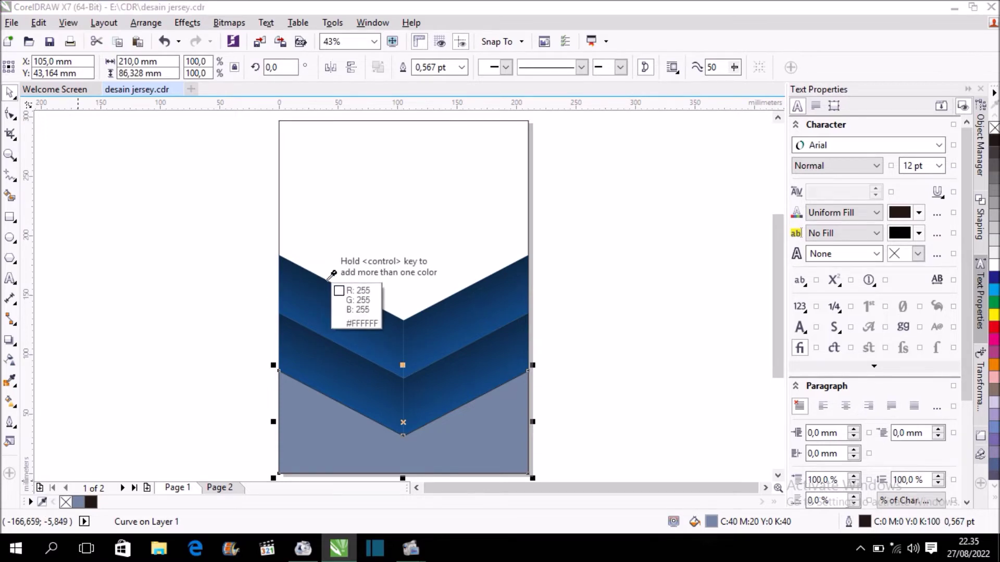
left_click(328, 288)
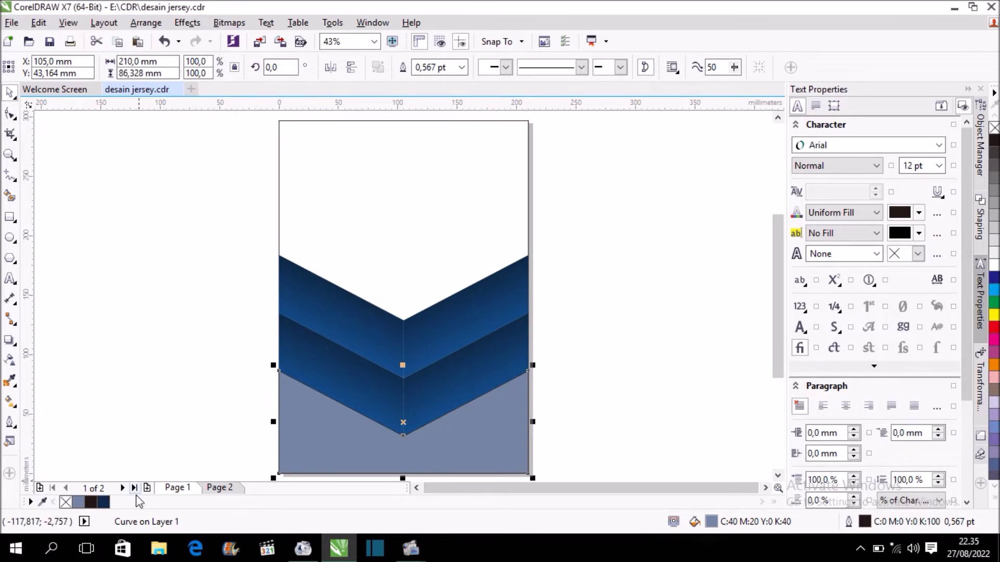
left_click(102, 502)
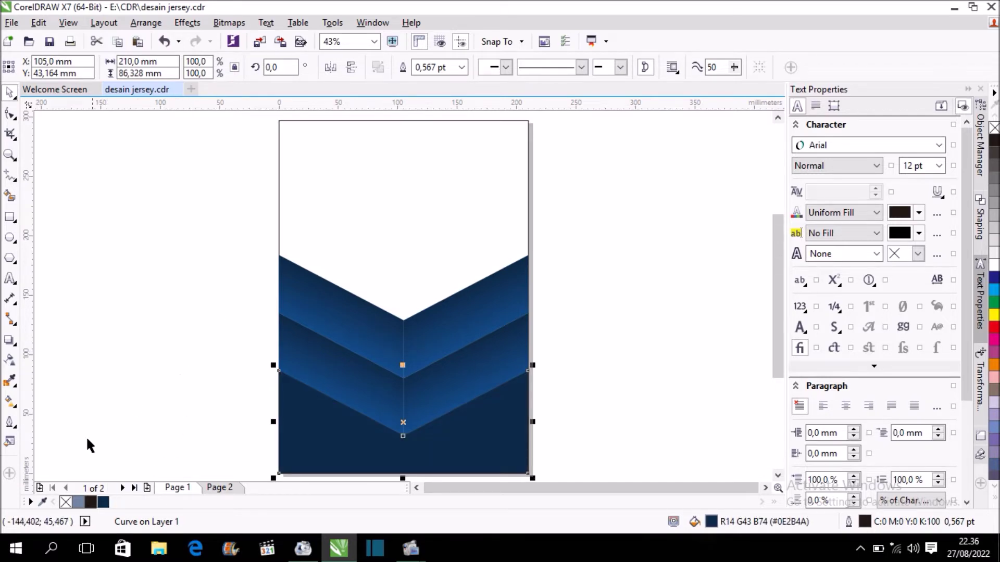
right_click(64, 502)
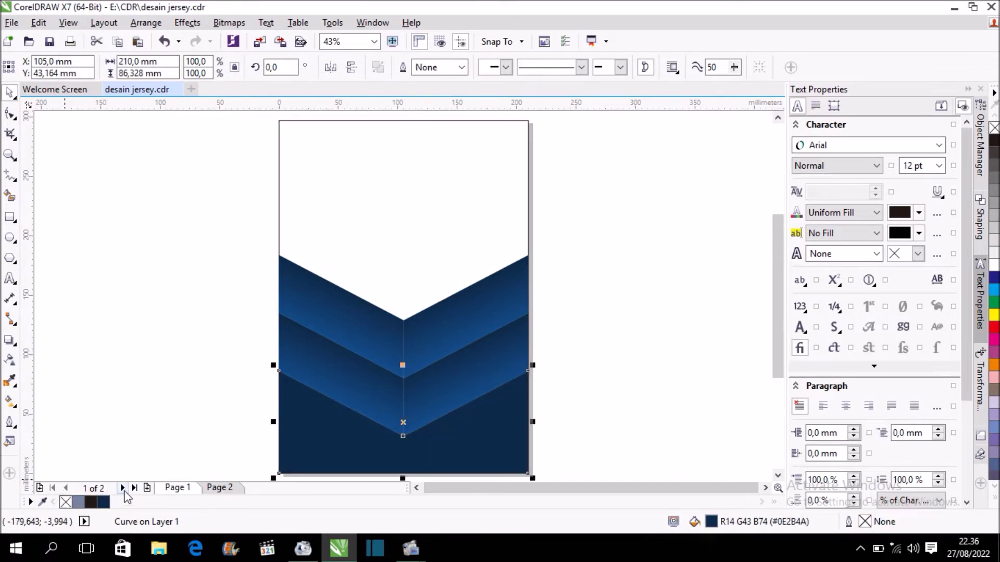
left_click(197, 322)
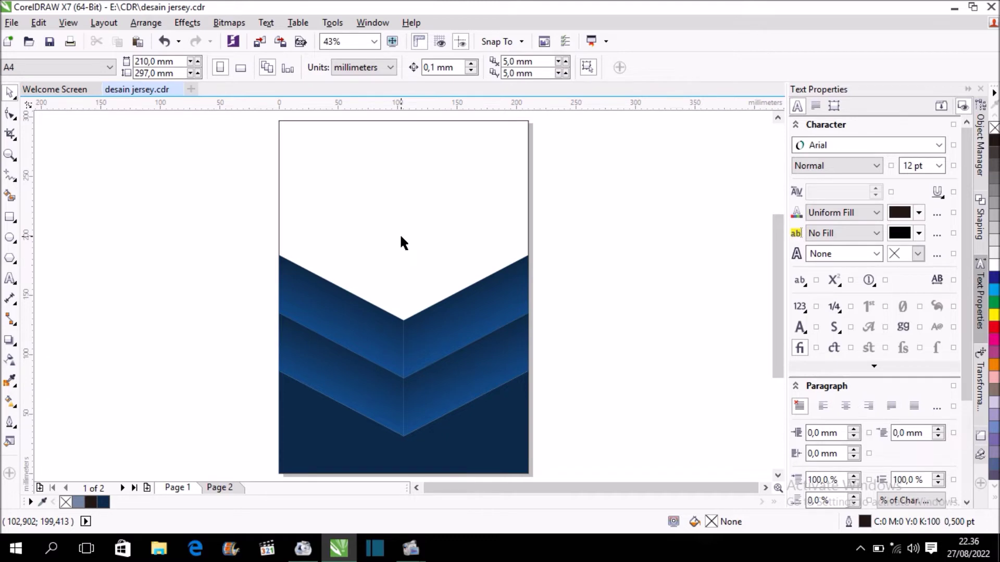
Add the chevron blue #11467E to the document palette and fill the page-sized background rectangle with it
left_click(42, 503)
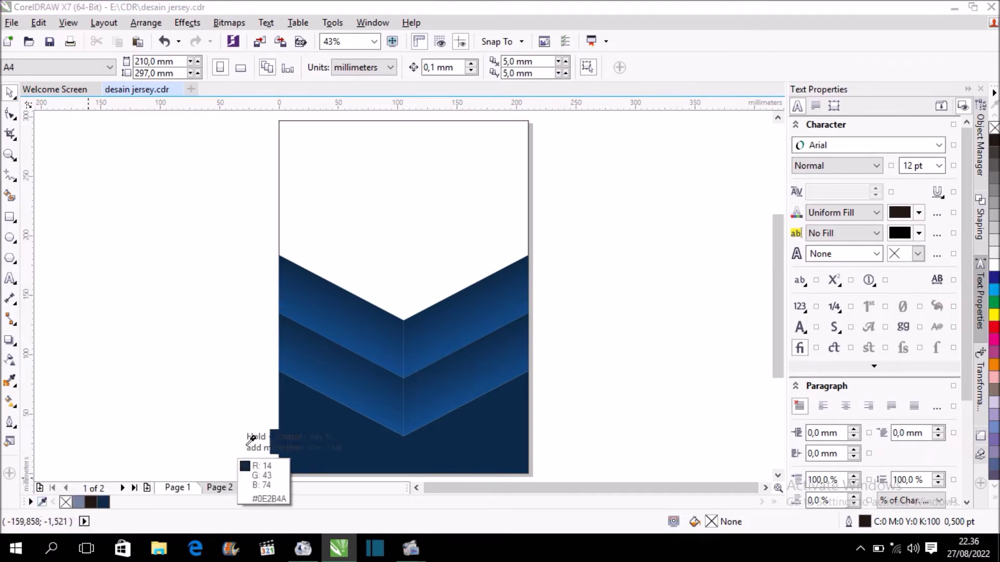
left_click(307, 374)
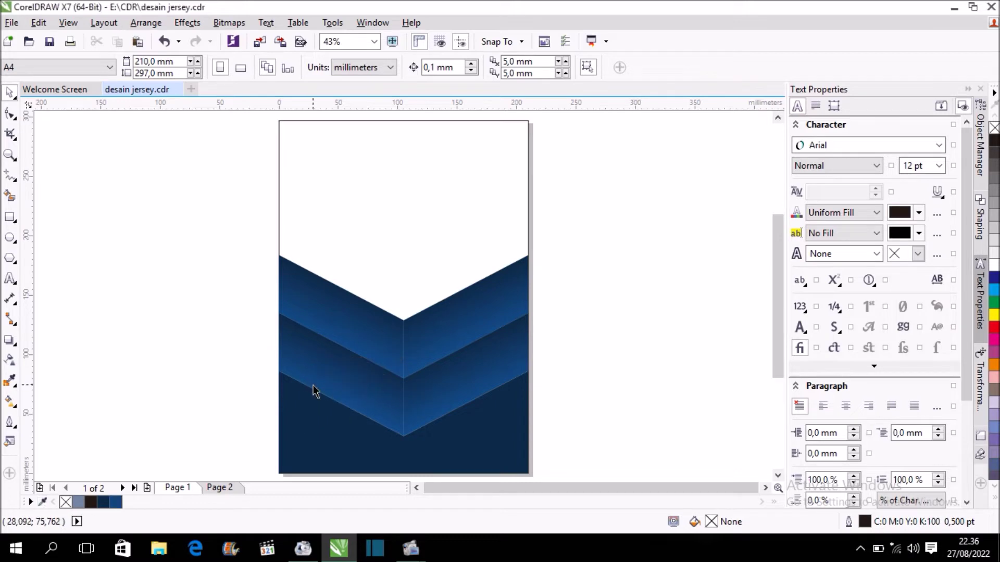
left_click(397, 234)
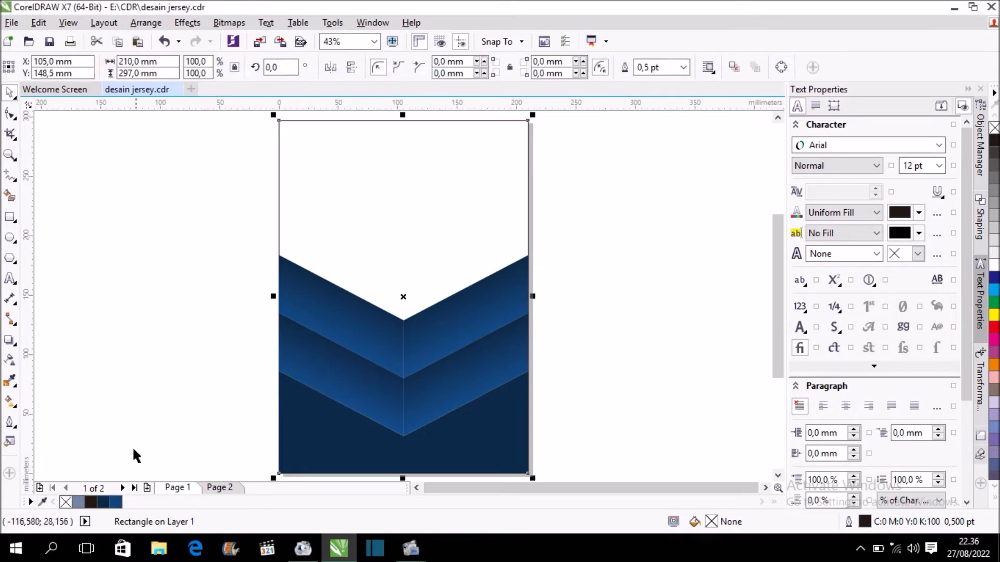
left_click(119, 501)
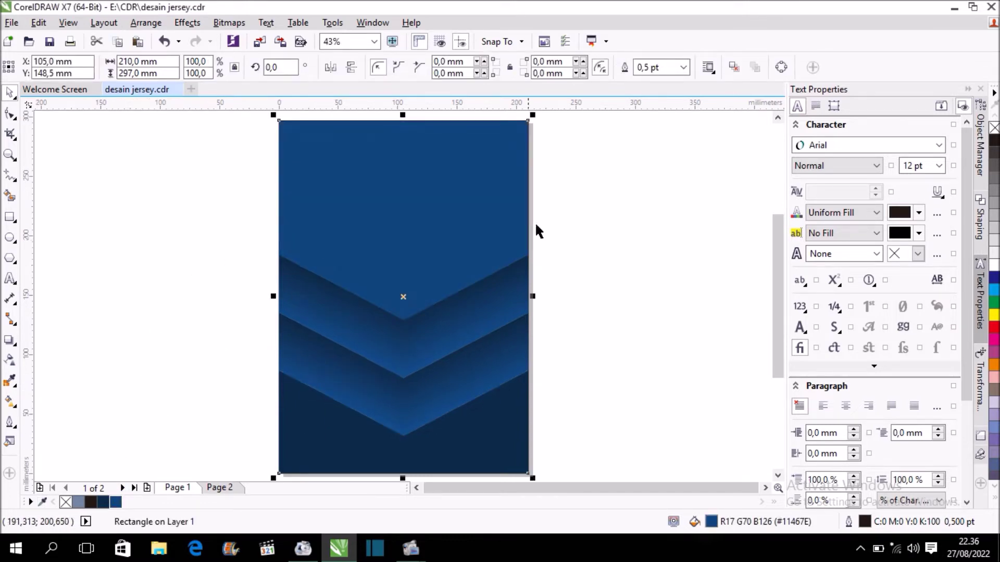
left_click(591, 217)
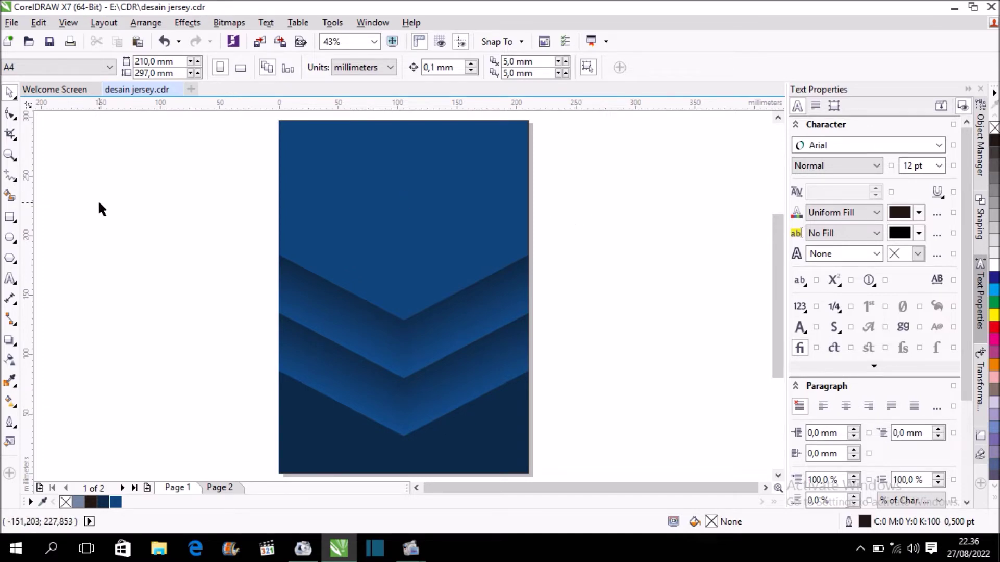
left_click(10, 217)
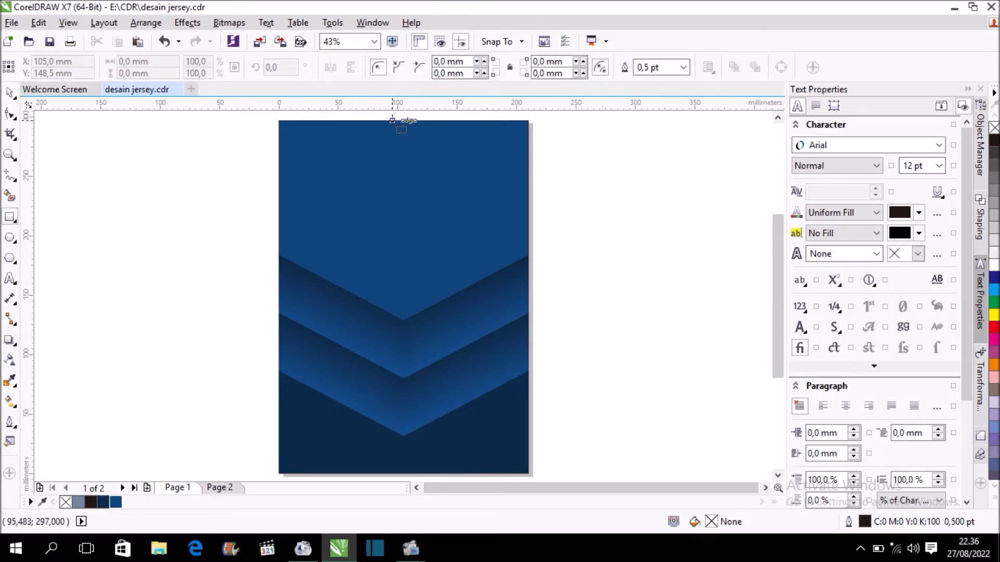
Draw a tall rectangle from the page top to bottom and fill it dark navy
left_click_drag(392, 121, 403, 411)
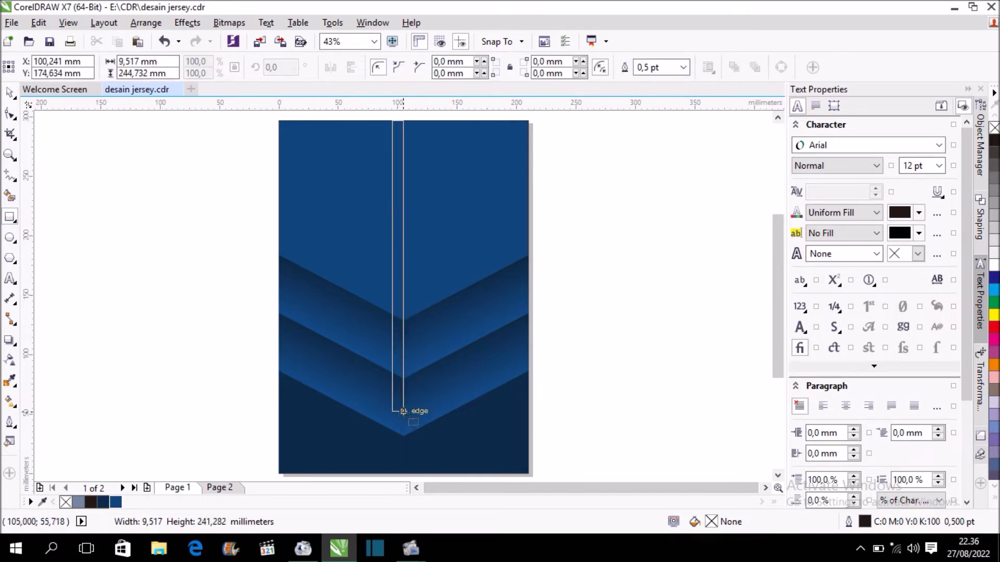
left_click_drag(403, 411, 403, 473)
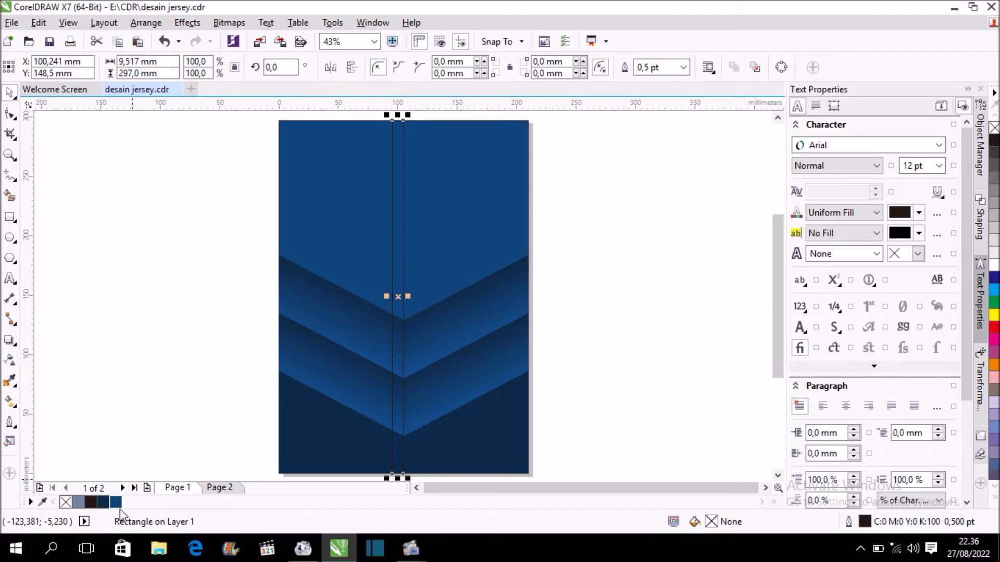
left_click(101, 503)
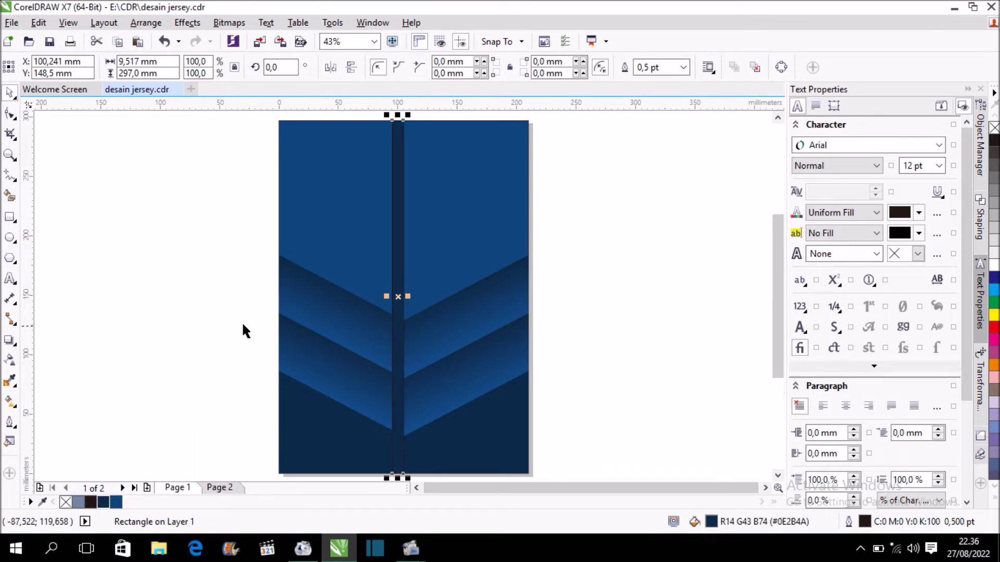
scroll(402, 291, "up", 3)
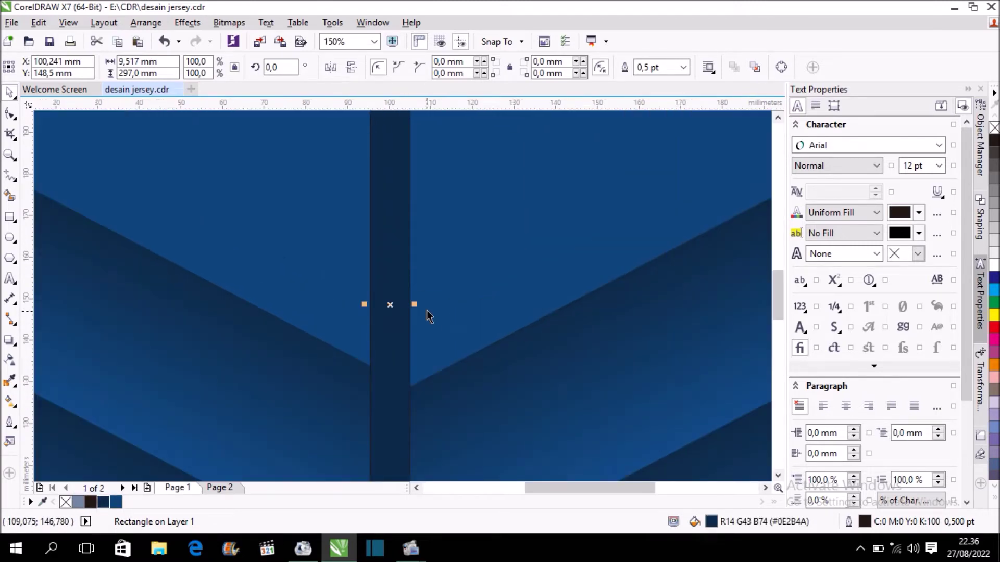
scroll(366, 280, "down", 3)
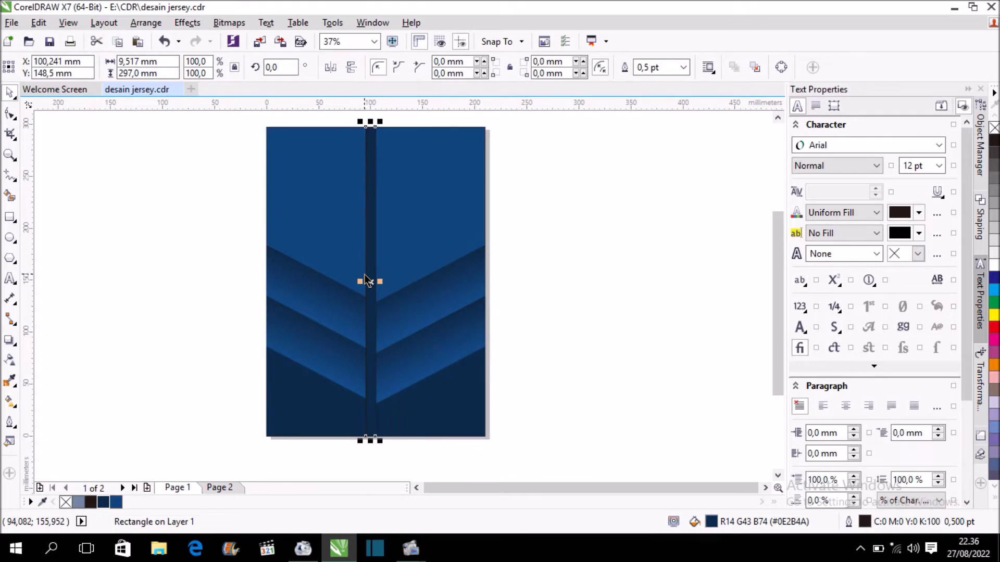
Centre the strip on the page, narrow it to about 5.5 mm, and remove its outline
left_click_drag(366, 282, 371, 281)
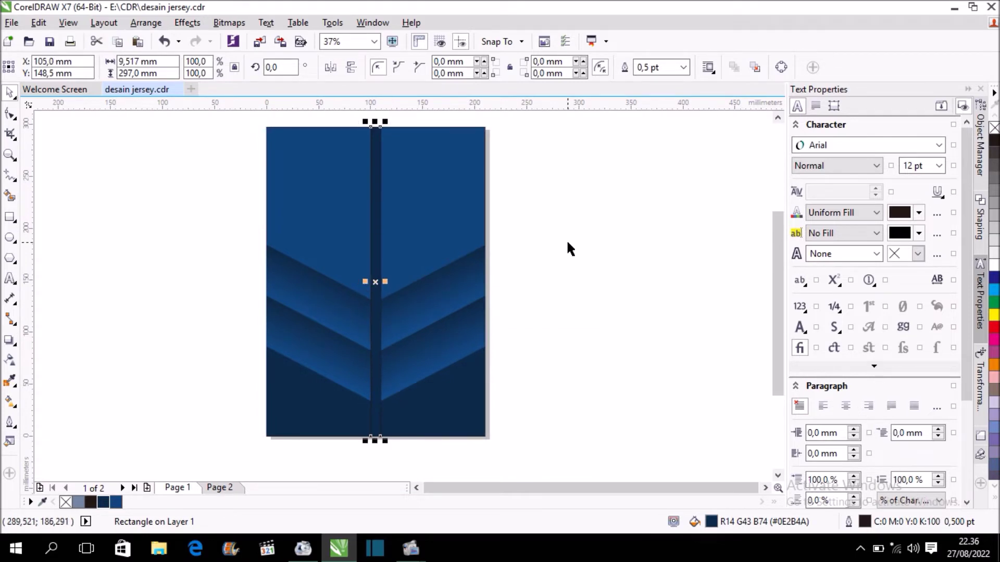
scroll(368, 128, "up", 1)
scroll(368, 129, "up", 1)
scroll(368, 129, "down", 2)
scroll(375, 269, "up", 2)
scroll(375, 269, "up", 1)
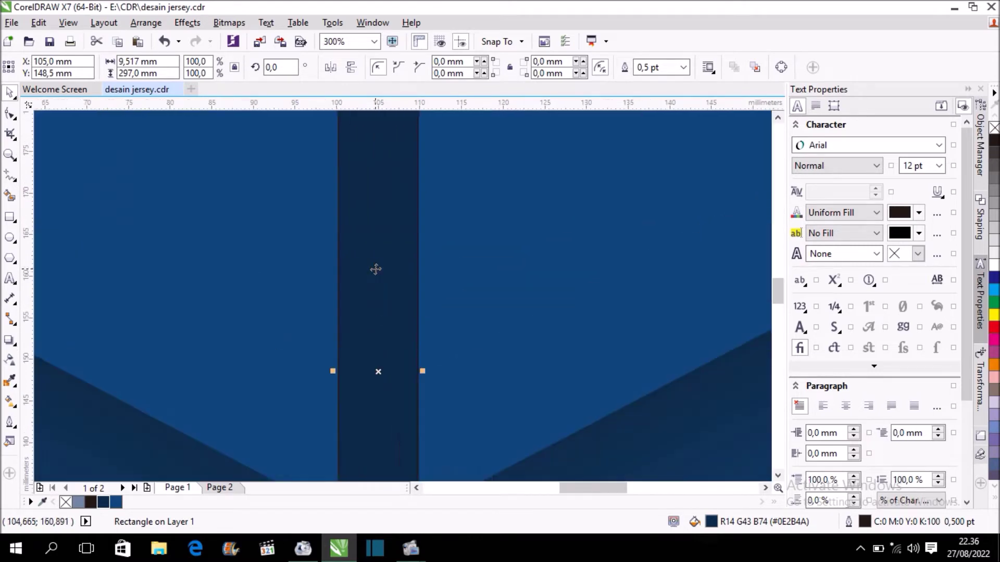
left_click_drag(421, 371, 409, 373)
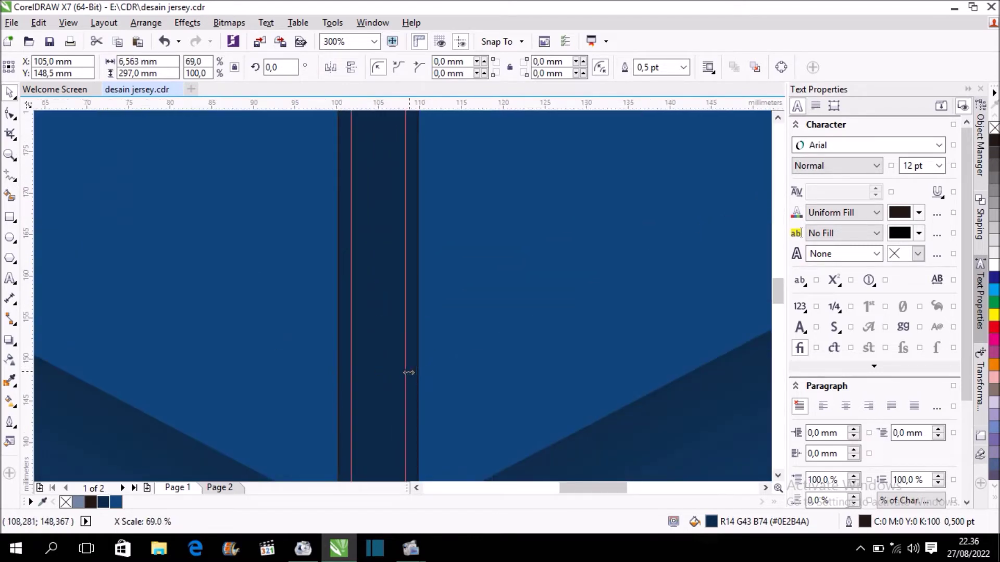
left_click_drag(409, 373, 404, 374)
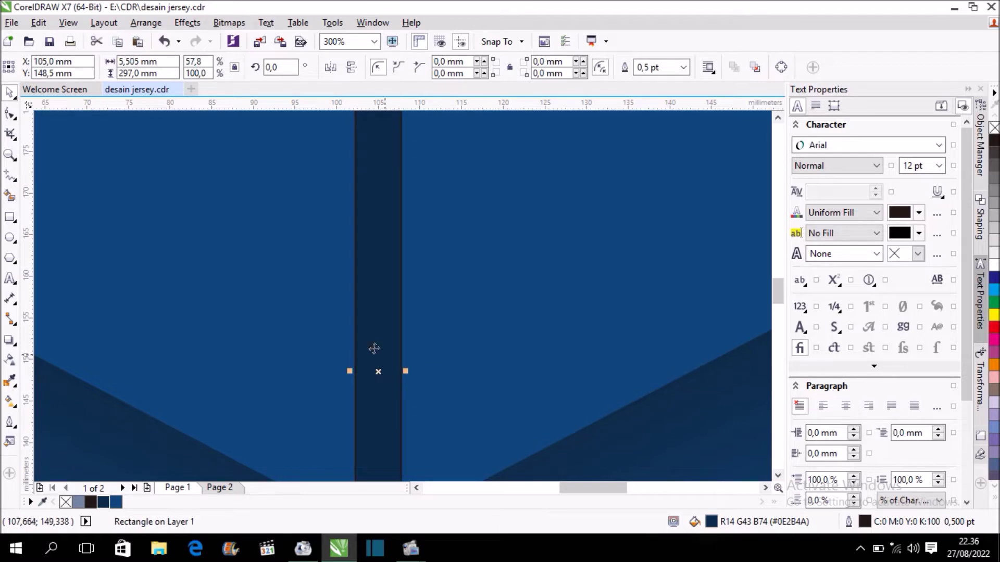
scroll(342, 323, "down", 2)
scroll(342, 323, "down", 1)
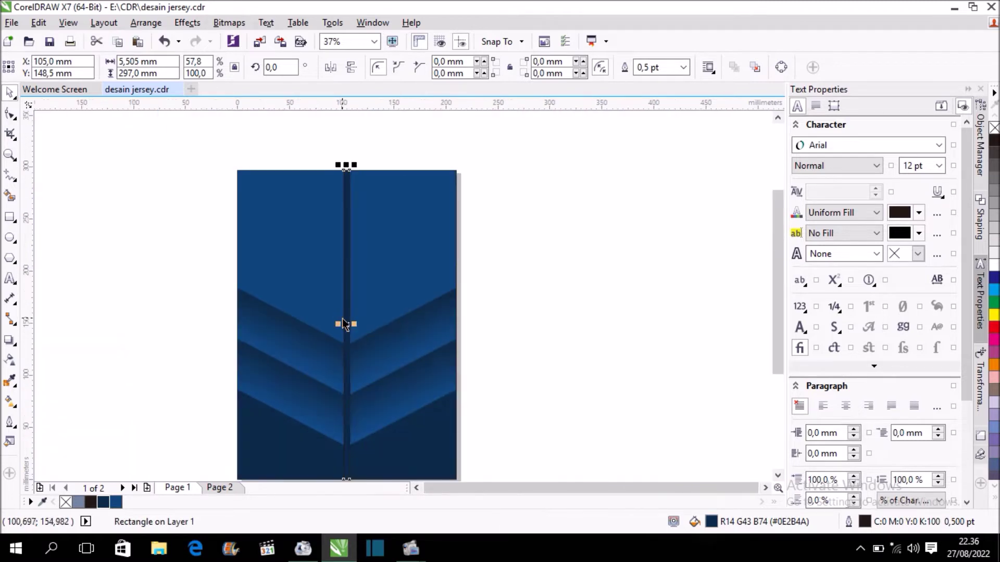
right_click(66, 500)
left_click(205, 286)
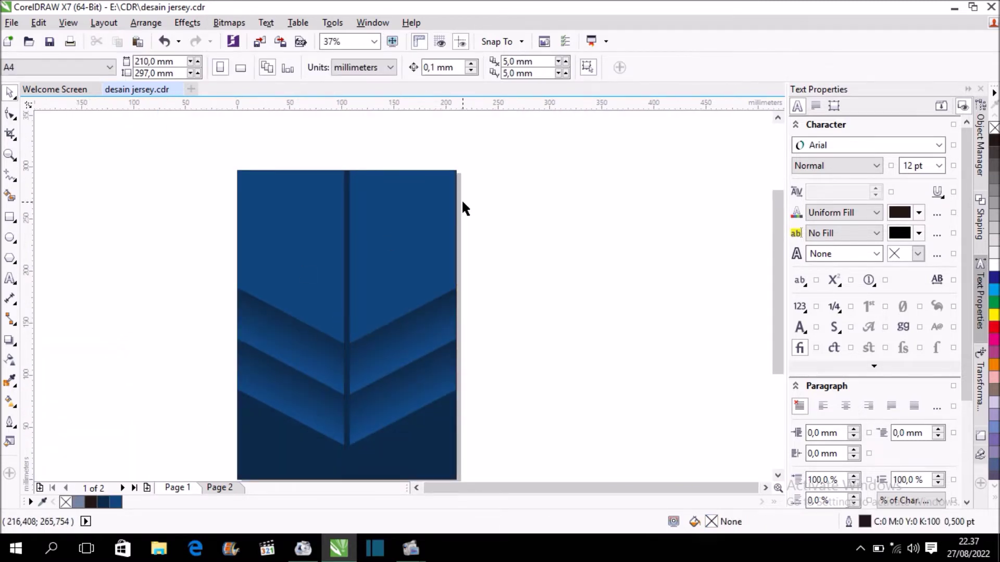
Narrow the centre stripe to about 2.5 mm wide
scroll(352, 301, "up", 2)
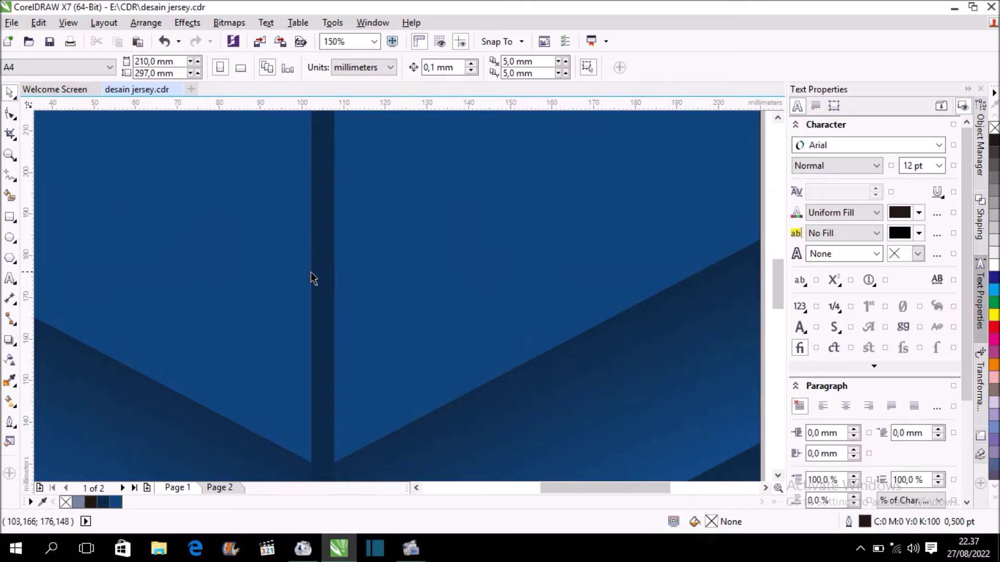
scroll(310, 272, "up", 1)
left_click(346, 299)
scroll(364, 277, "down", 3)
scroll(380, 254, "up", 1)
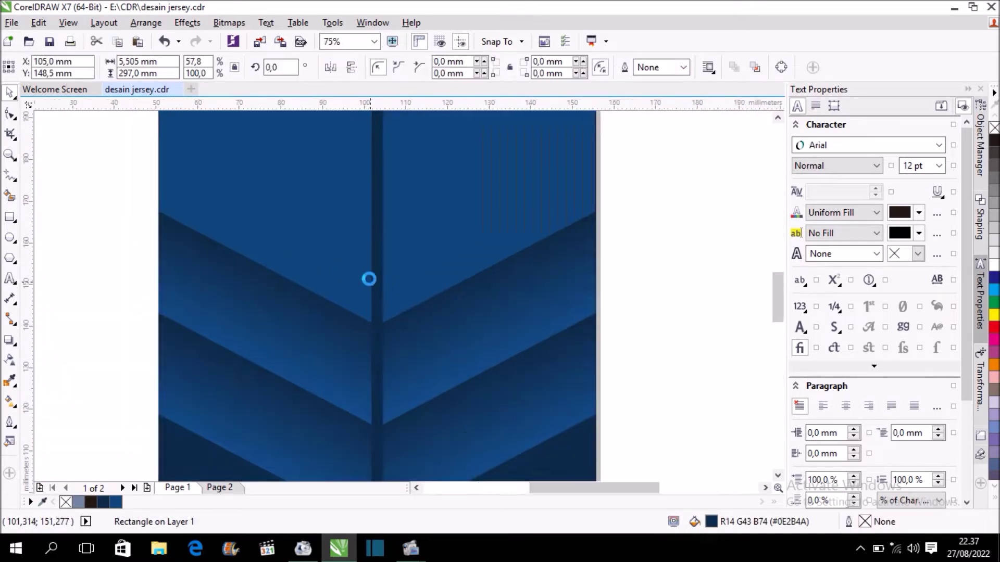
scroll(368, 279, "up", 2)
left_click_drag(428, 302, 417, 301)
scroll(380, 283, "down", 2)
scroll(379, 286, "down", 3)
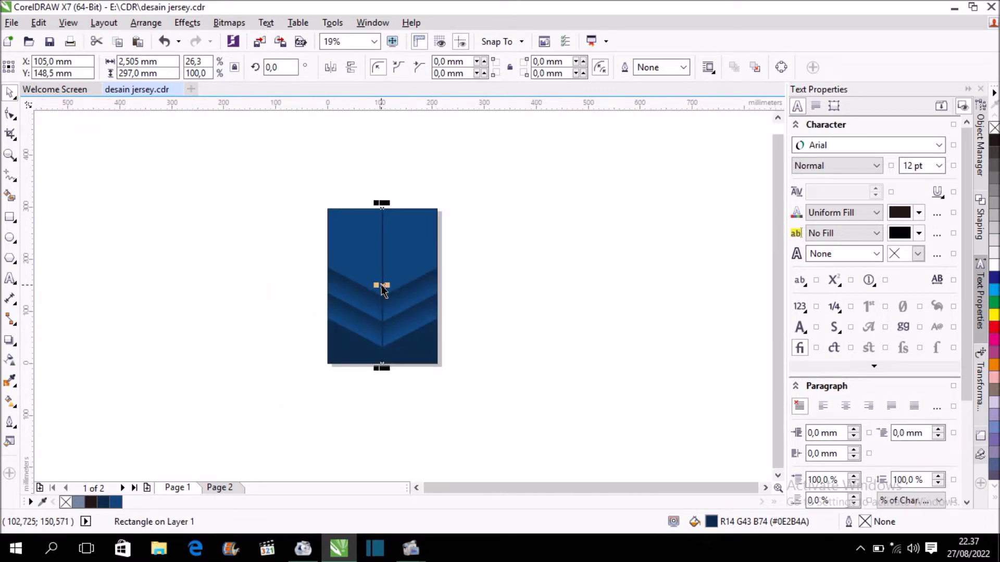
scroll(386, 240, "up", 2)
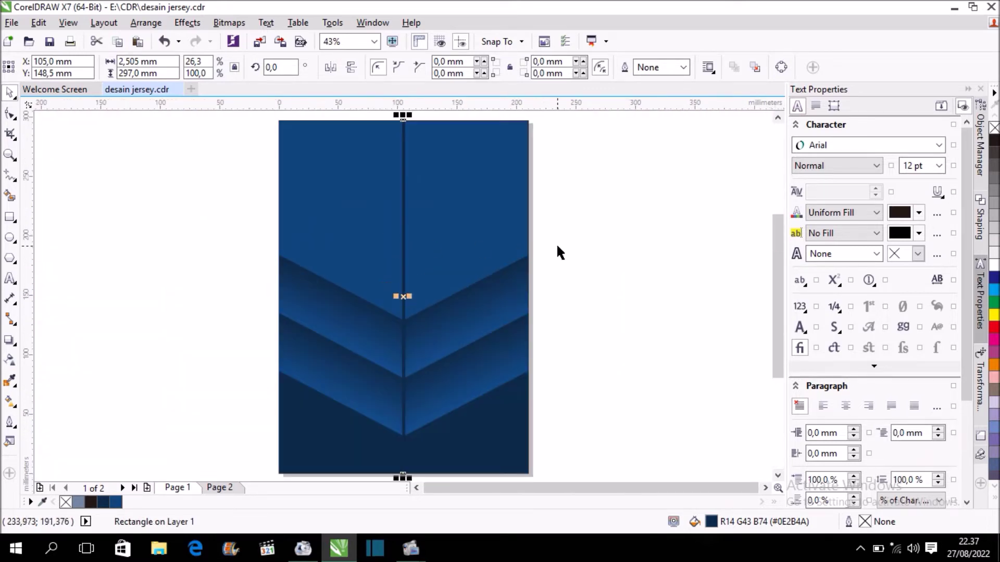
left_click(571, 248)
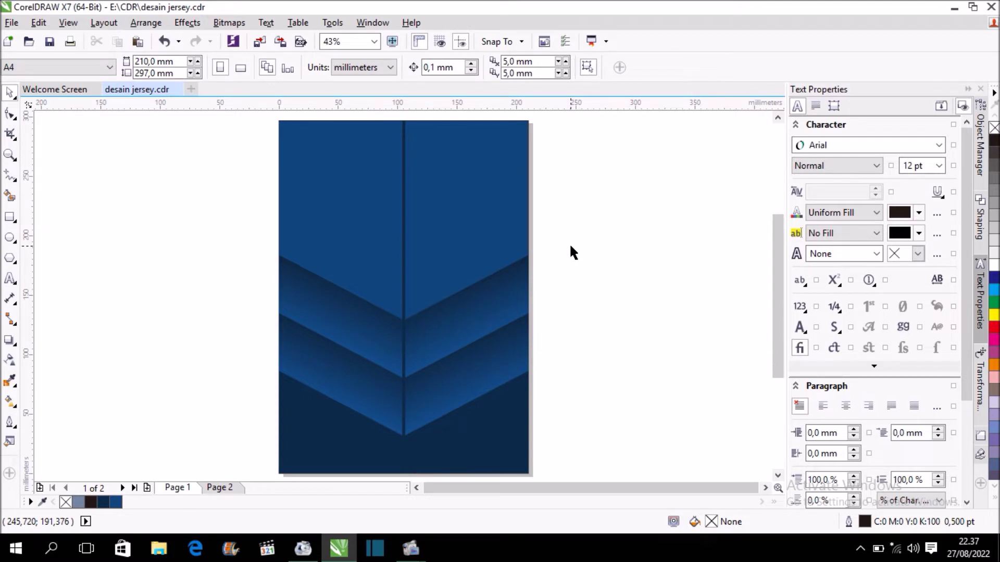
Copy the stripe into the right half and centre it there with C
left_click_drag(406, 262, 462, 262)
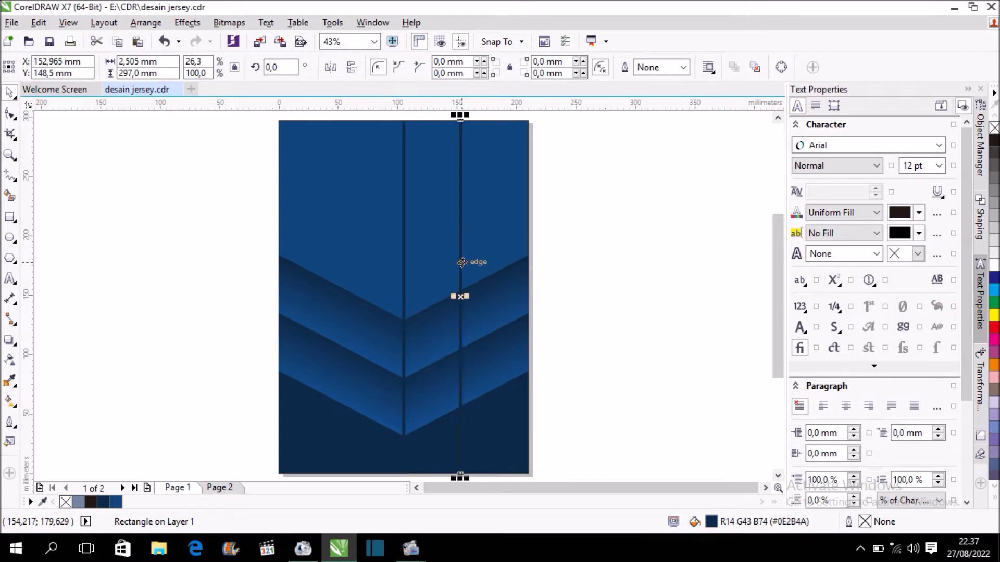
left_click(496, 298, "shift")
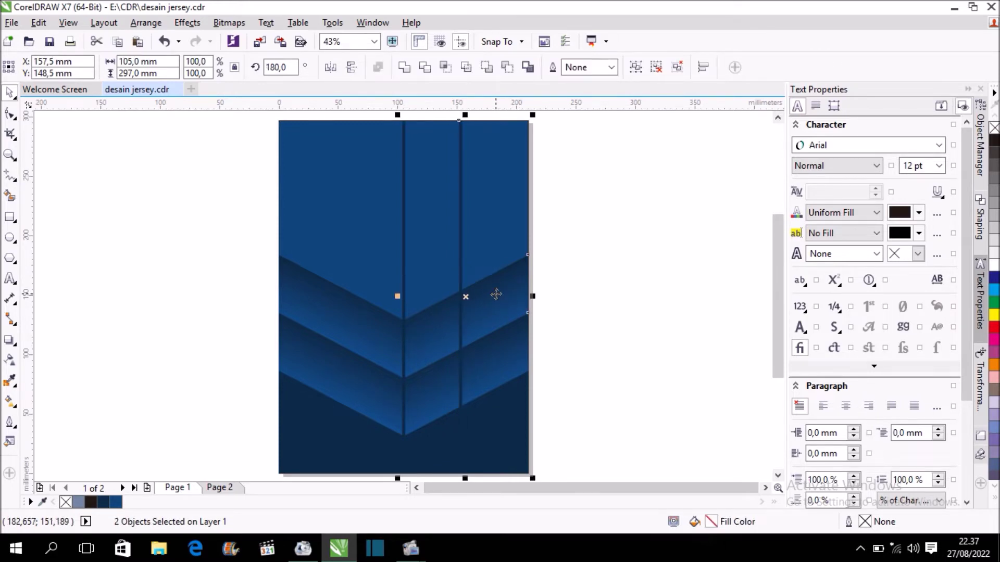
key("c")
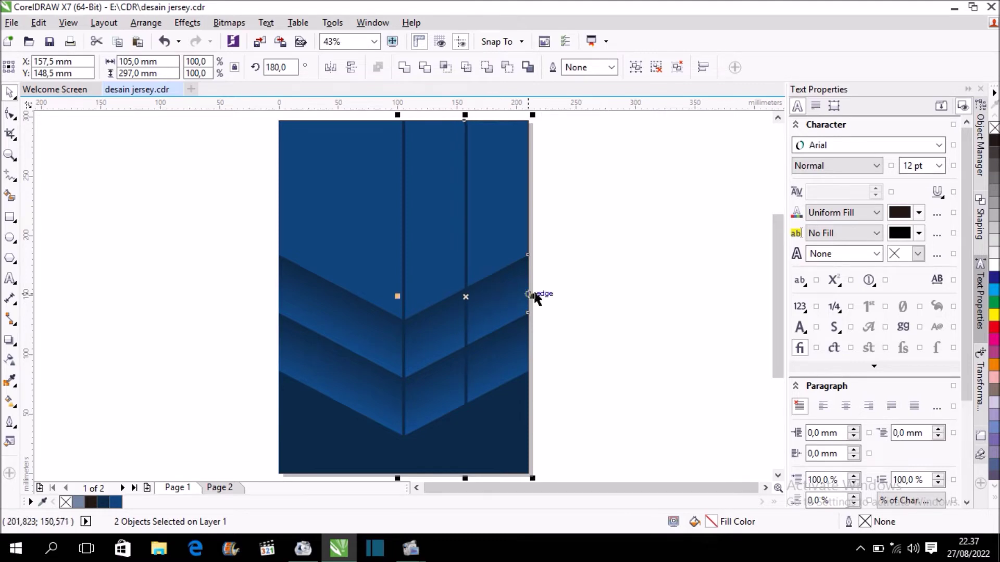
left_click(587, 288)
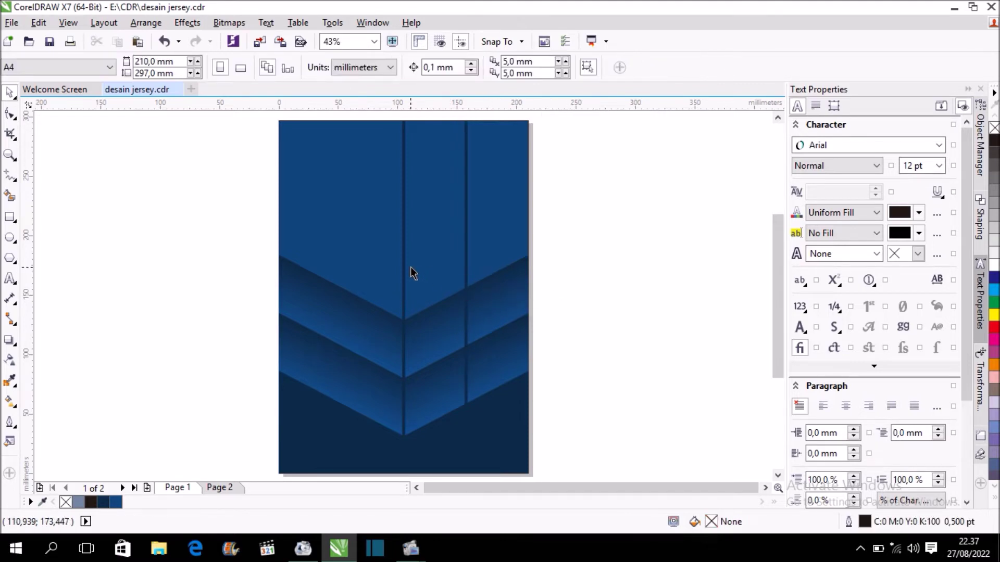
Copy the stripe into the left half and centre it there with C
left_click_drag(405, 262, 340, 263)
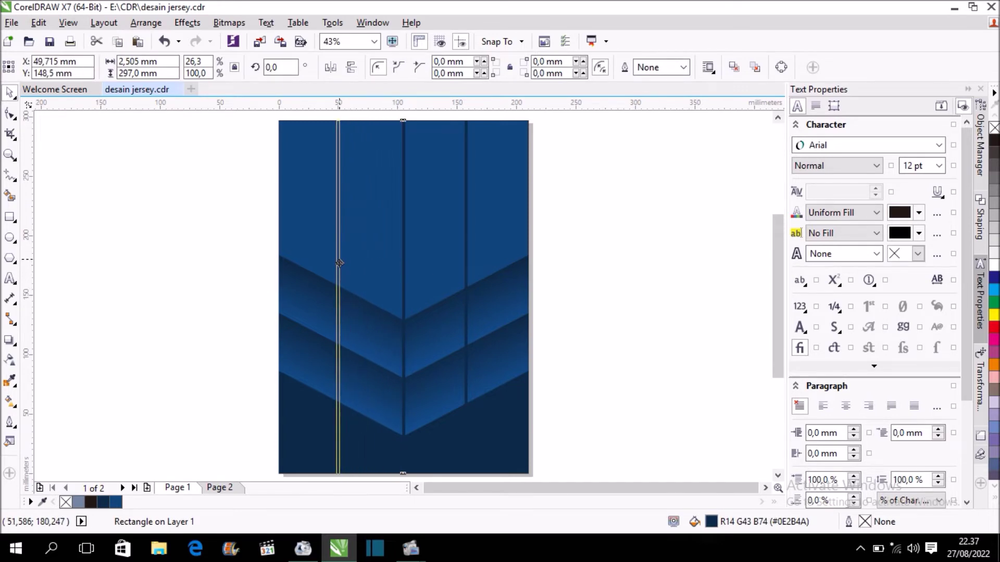
left_click_drag(340, 263, 336, 263)
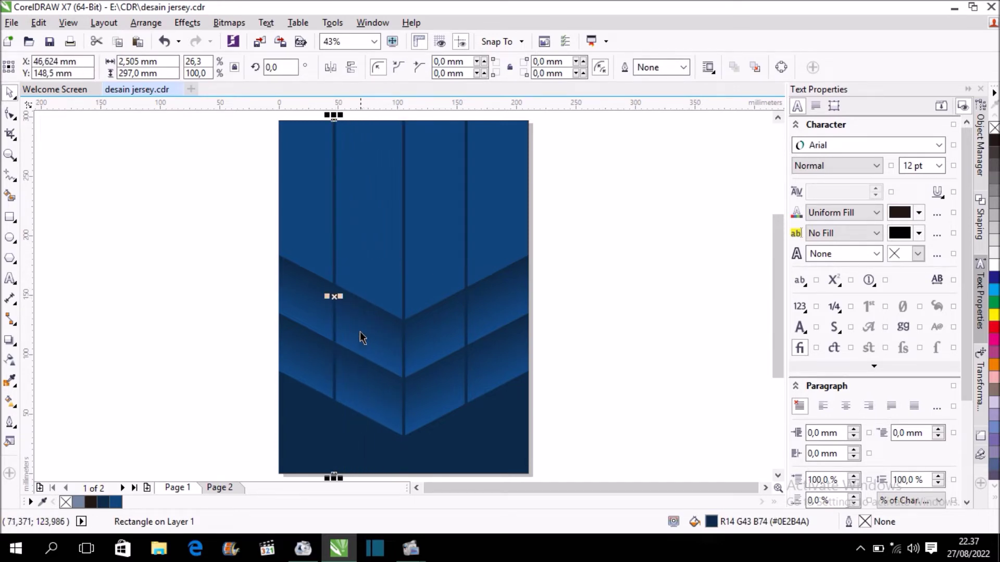
left_click(376, 329, "shift")
key("c")
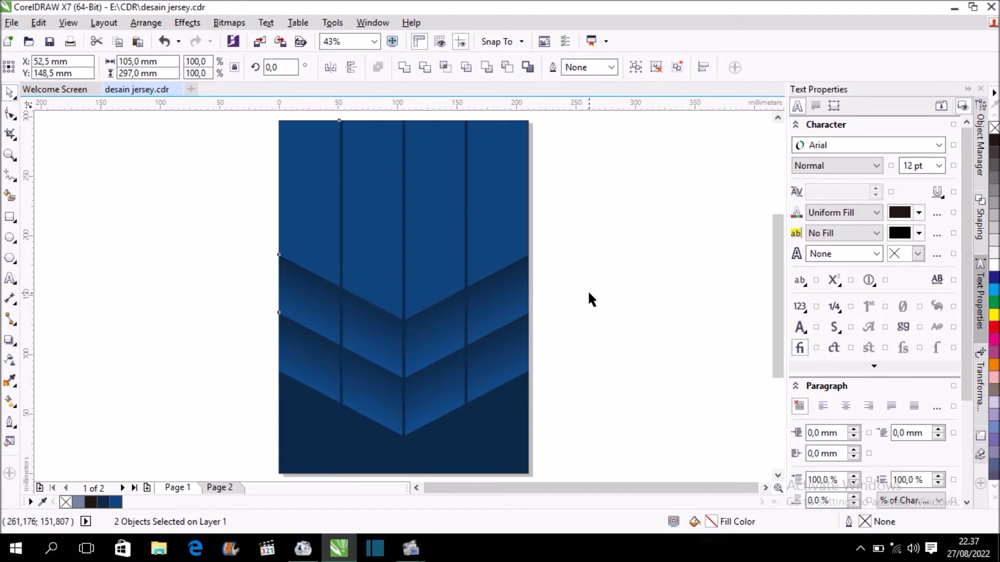
left_click(587, 289)
scroll(570, 282, "down", 2)
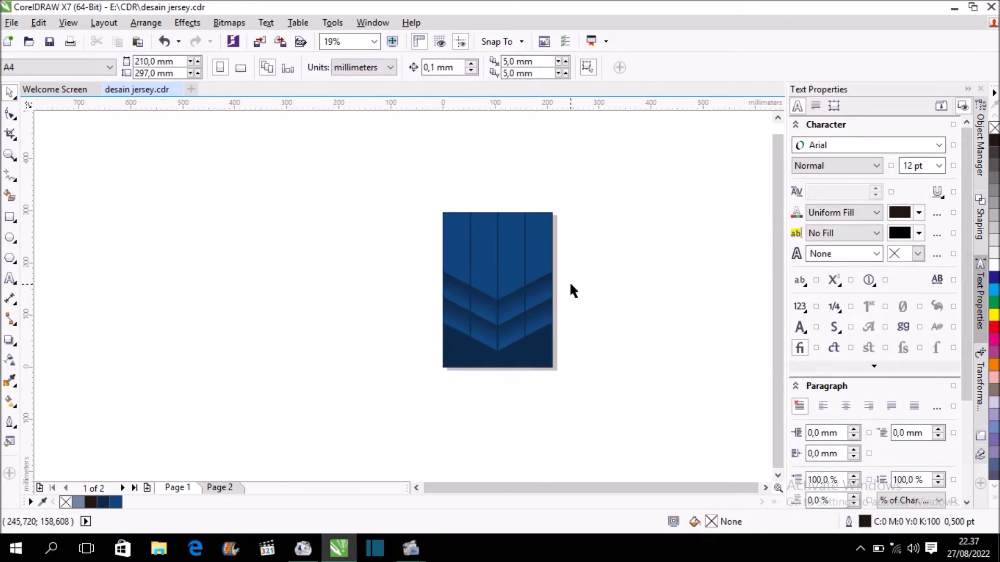
Select all seven design objects on Page 1 and convert them to a 200 dpi bitmap
scroll(570, 285, "up", 2)
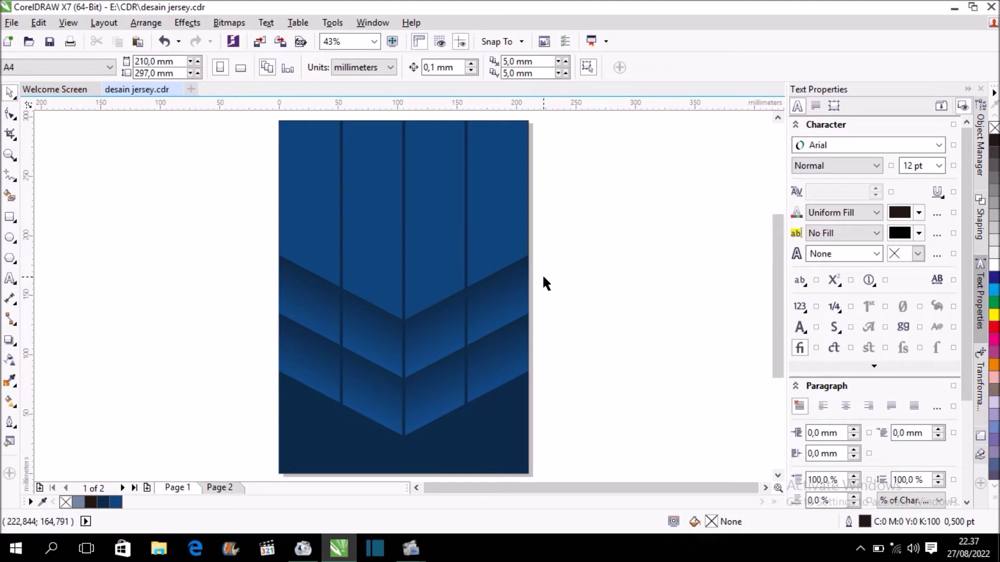
left_click(220, 489)
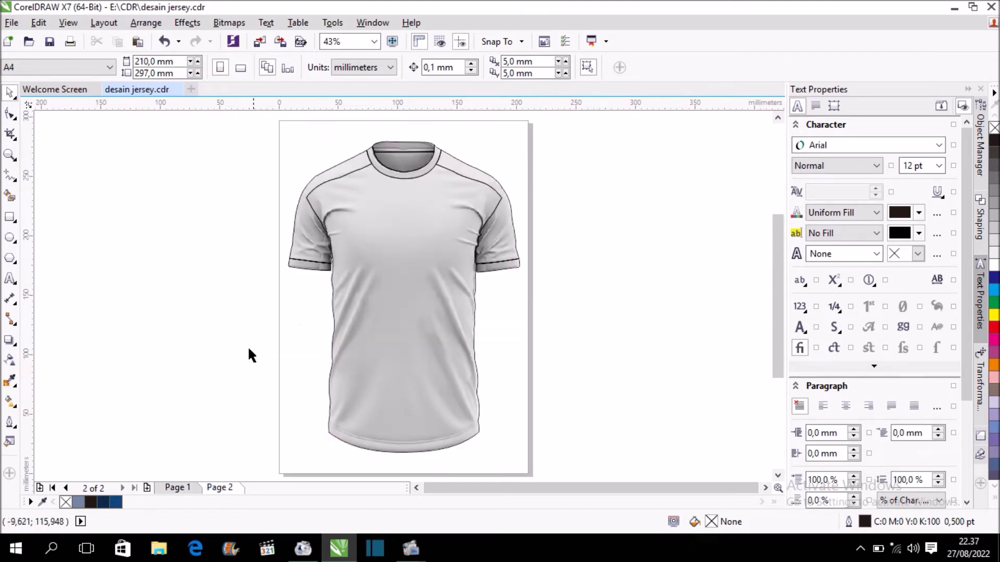
left_click(189, 484)
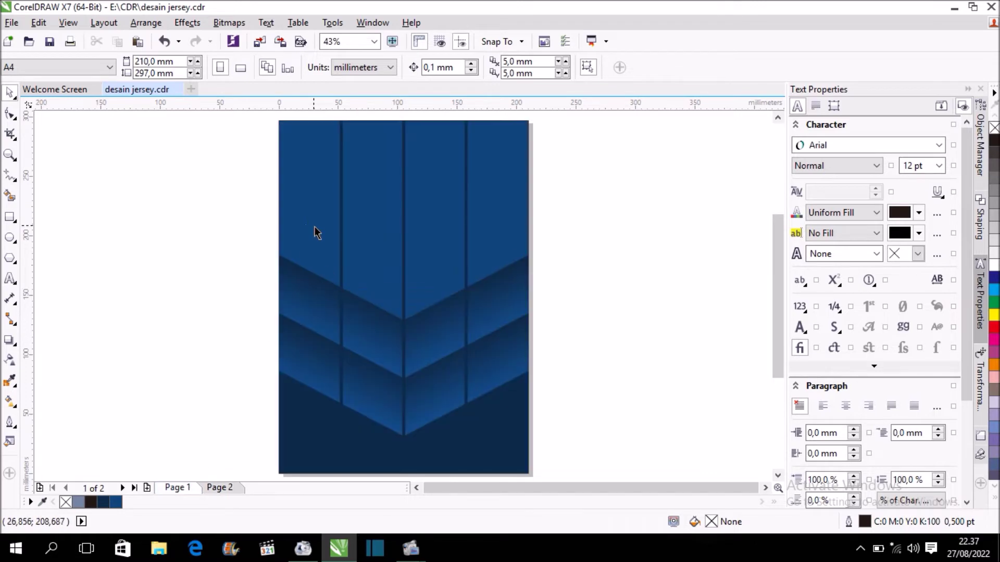
scroll(261, 166, "down", 2)
left_click_drag(245, 140, 425, 338)
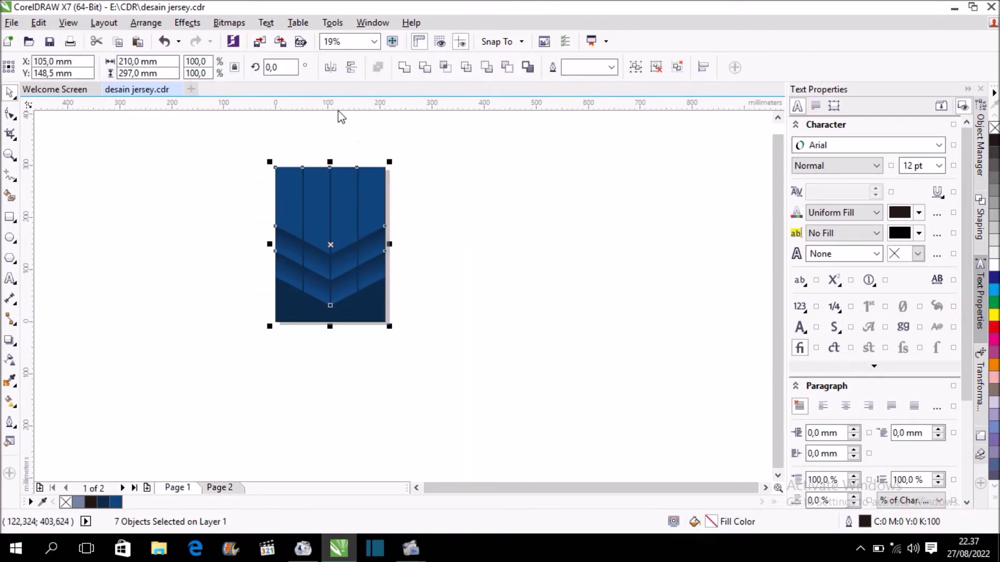
left_click(238, 24)
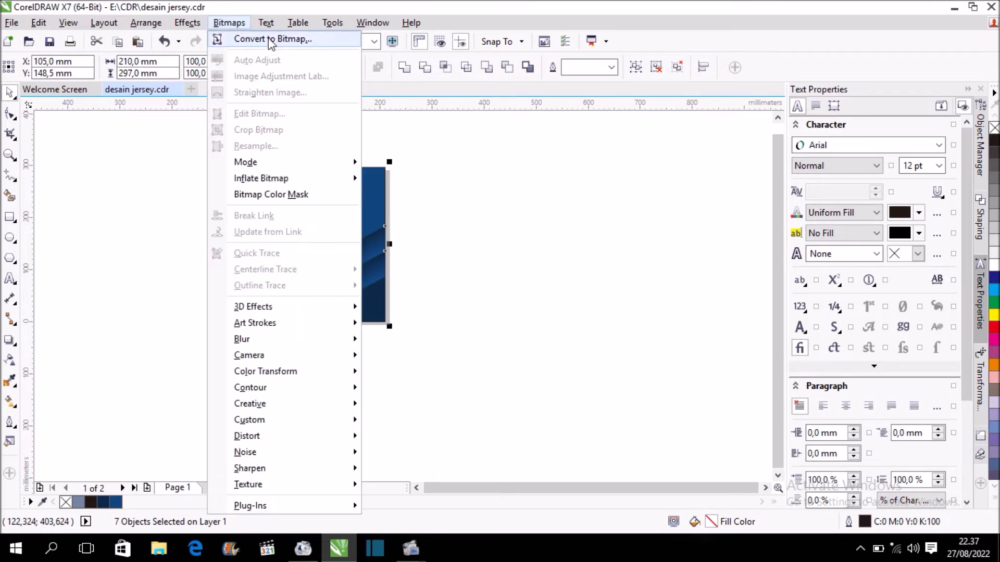
left_click(300, 42)
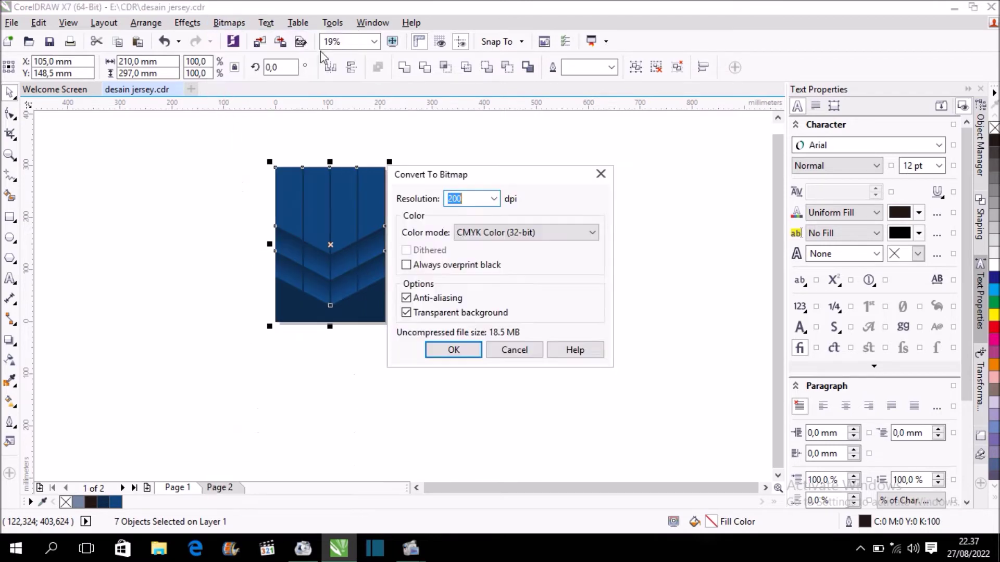
left_click(493, 200)
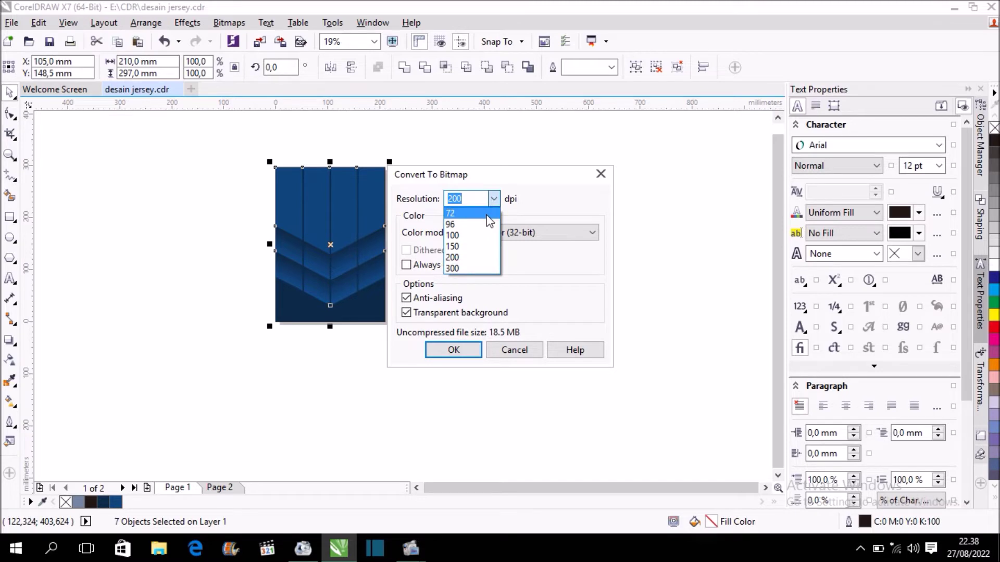
left_click(492, 258)
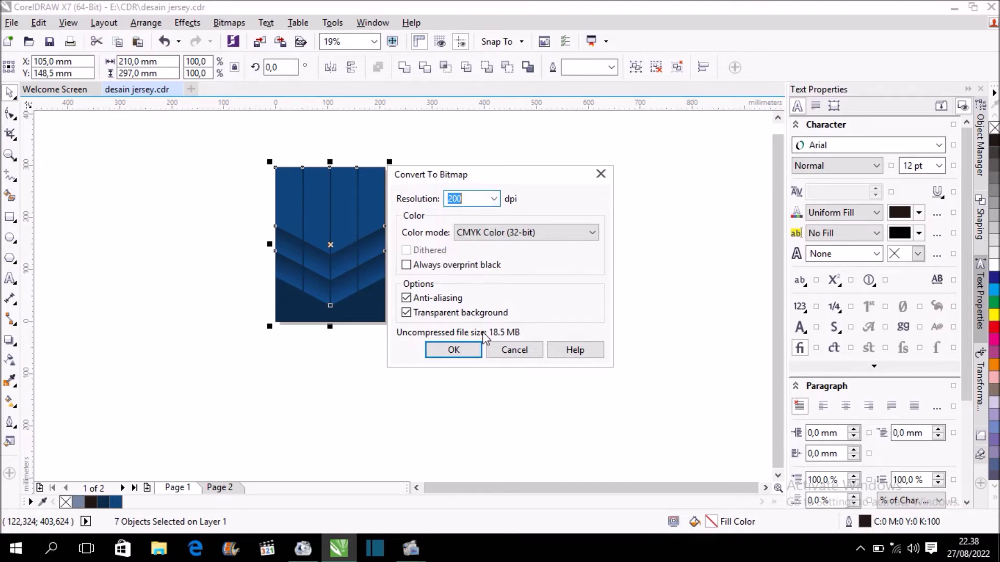
left_click(458, 350)
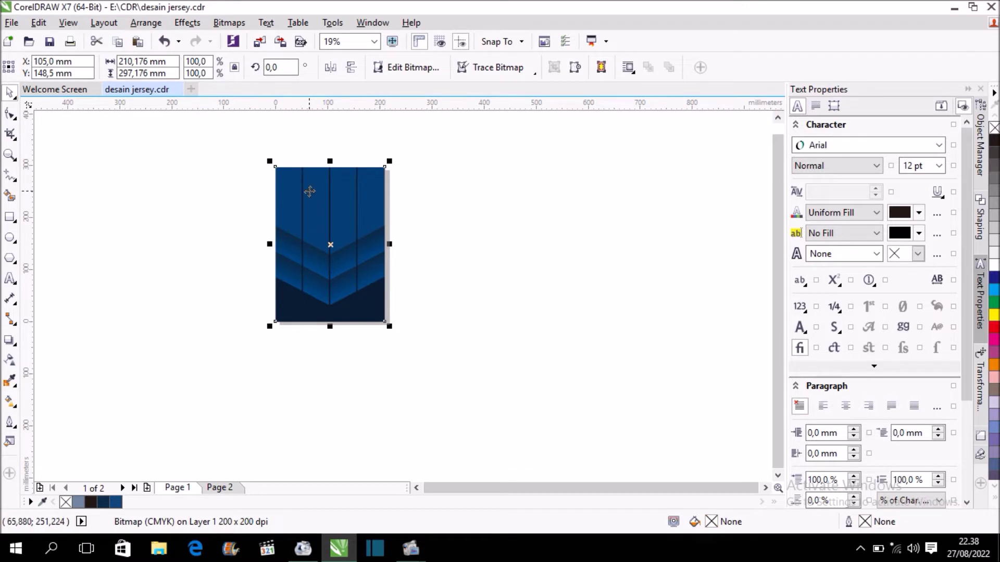
scroll(310, 191, "up", 1)
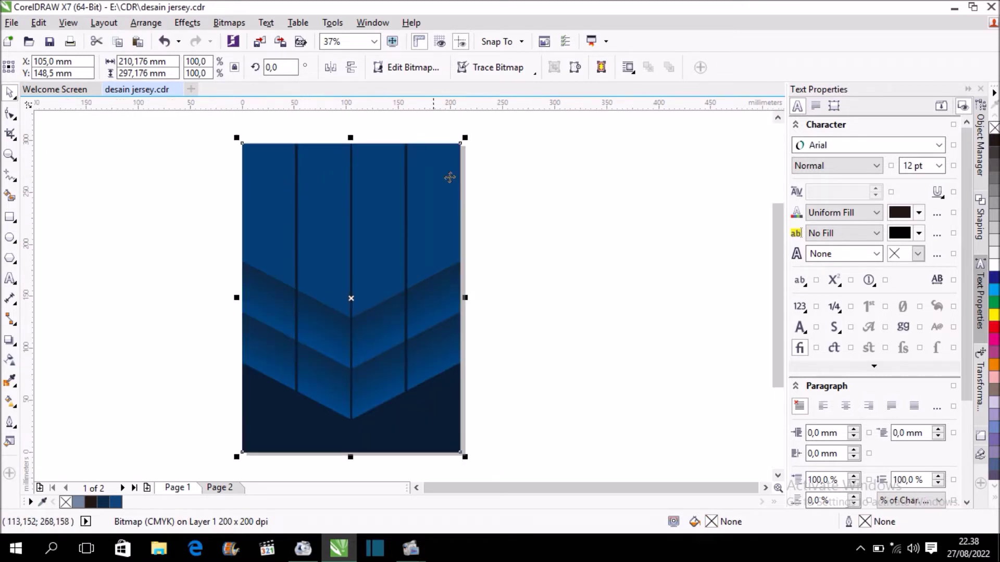
Move the chevron bitmap off the page onto the desktop at its right
left_click(544, 195)
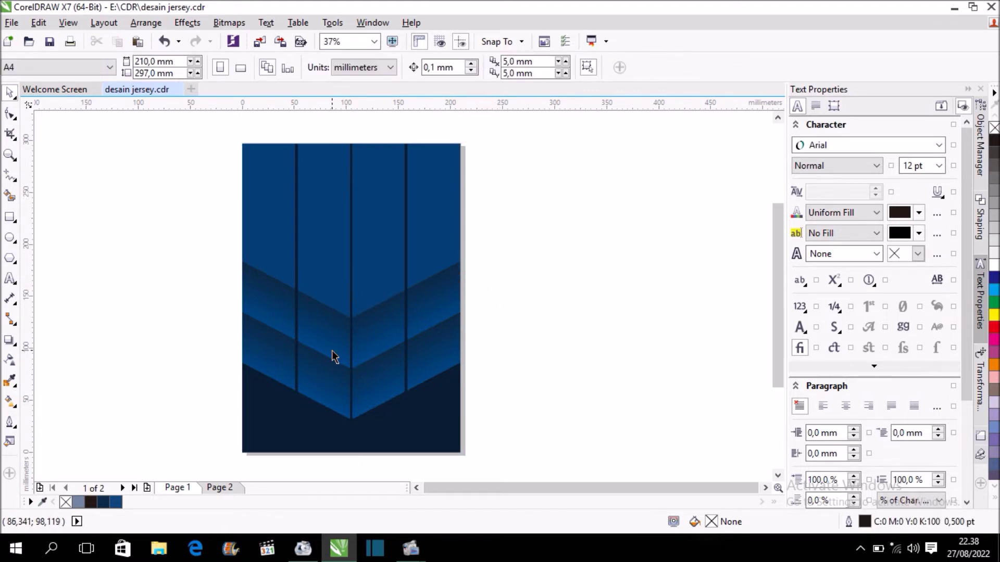
left_click_drag(333, 357, 554, 334)
left_click_drag(595, 355, 595, 355)
On Page 2, PowerClip the bitmap inside the t-shirt body
left_click(220, 487)
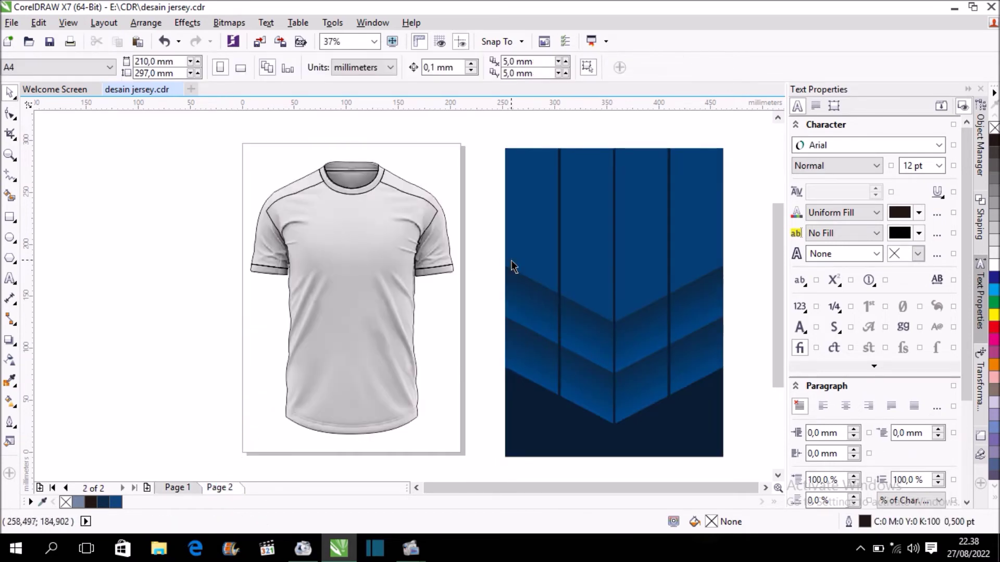
left_click(572, 261)
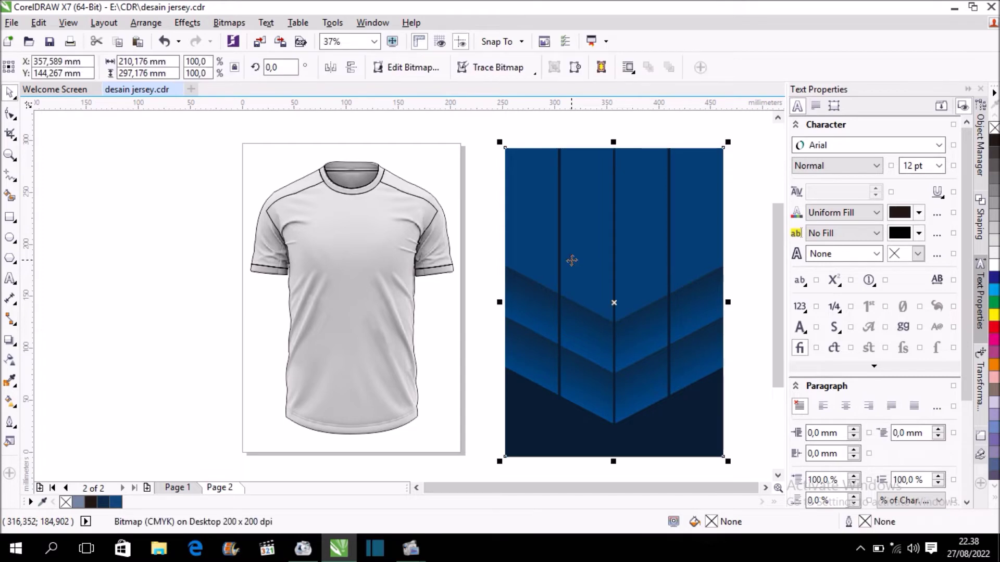
right_click(574, 260)
left_click(645, 127)
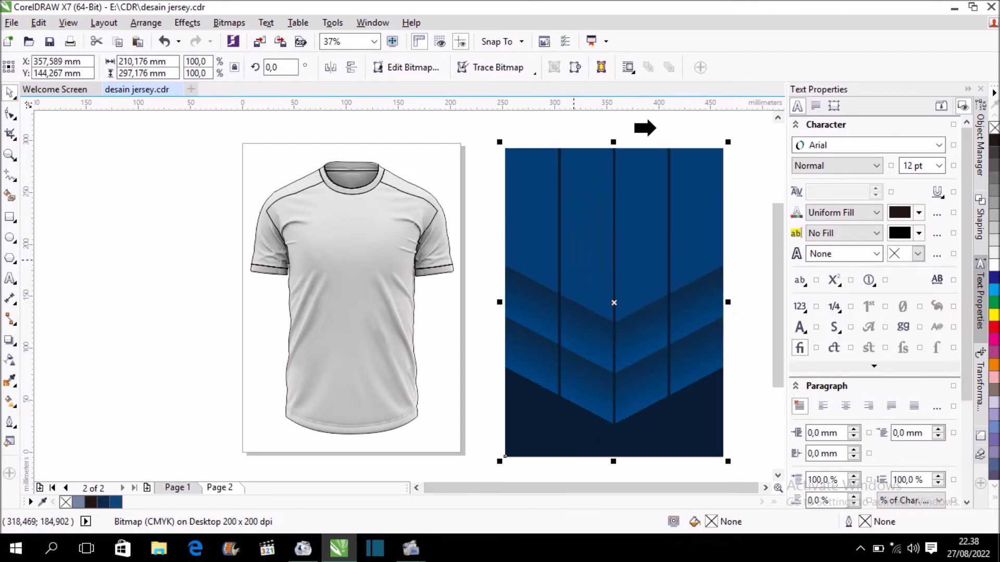
left_click(352, 259)
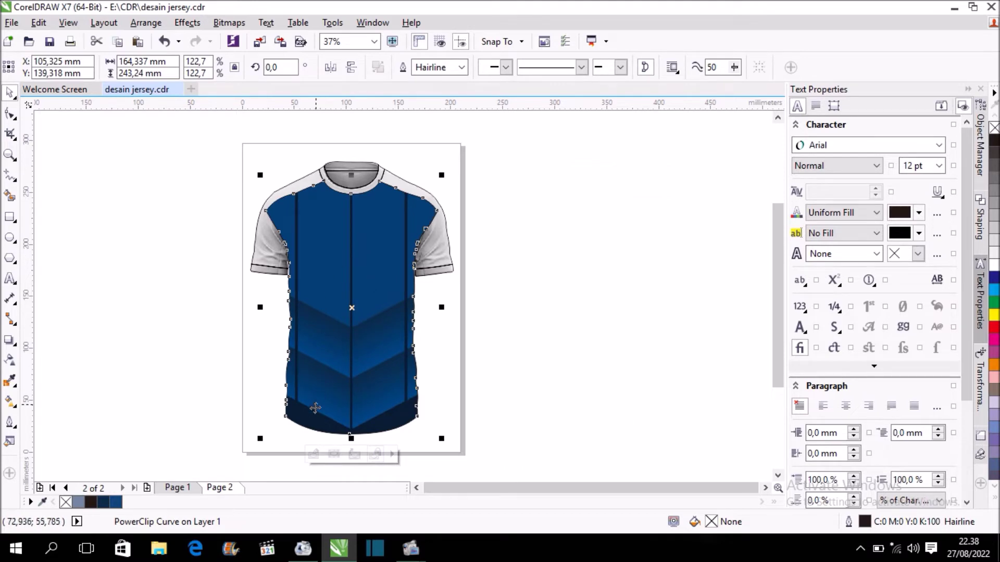
Edit the PowerClip, scale the chevron bitmap to about 84.1%, and finish editing
left_click(315, 455)
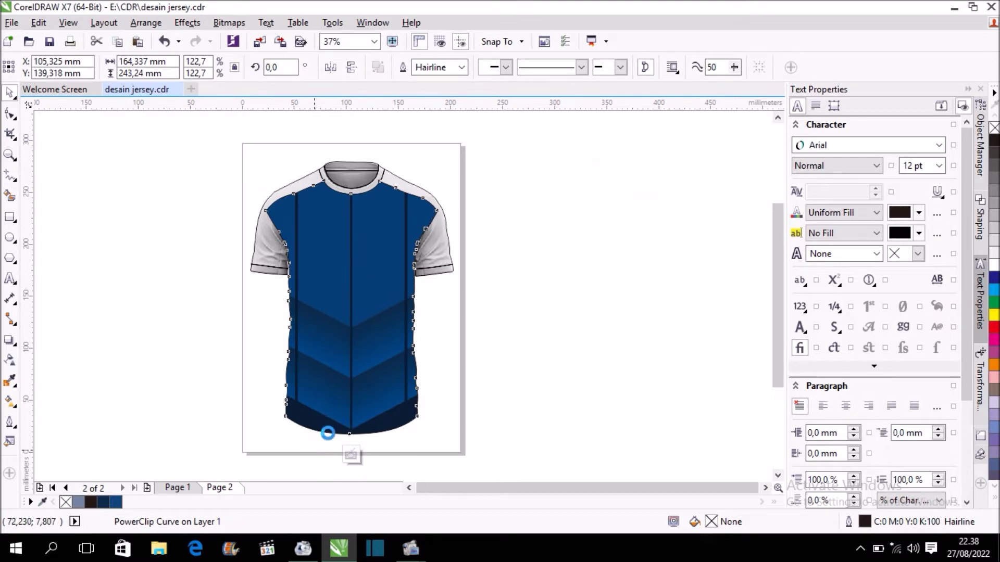
left_click(446, 200)
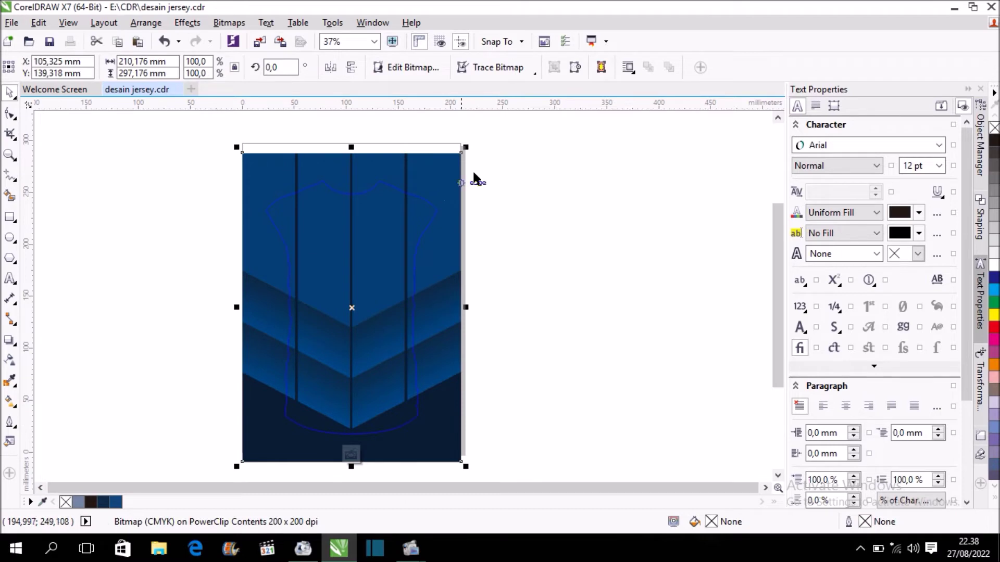
left_click_drag(468, 146, 463, 167)
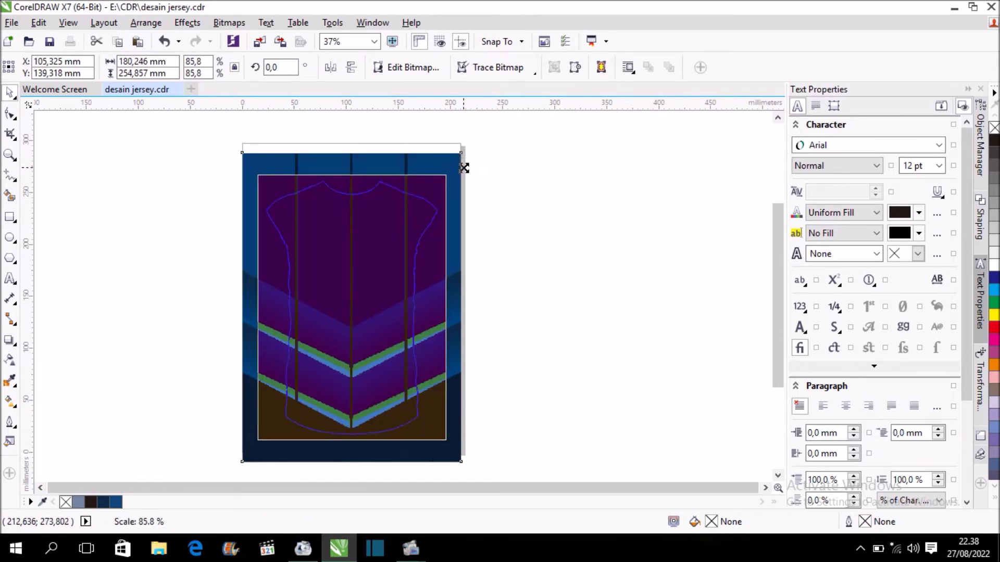
left_click_drag(464, 168, 461, 167)
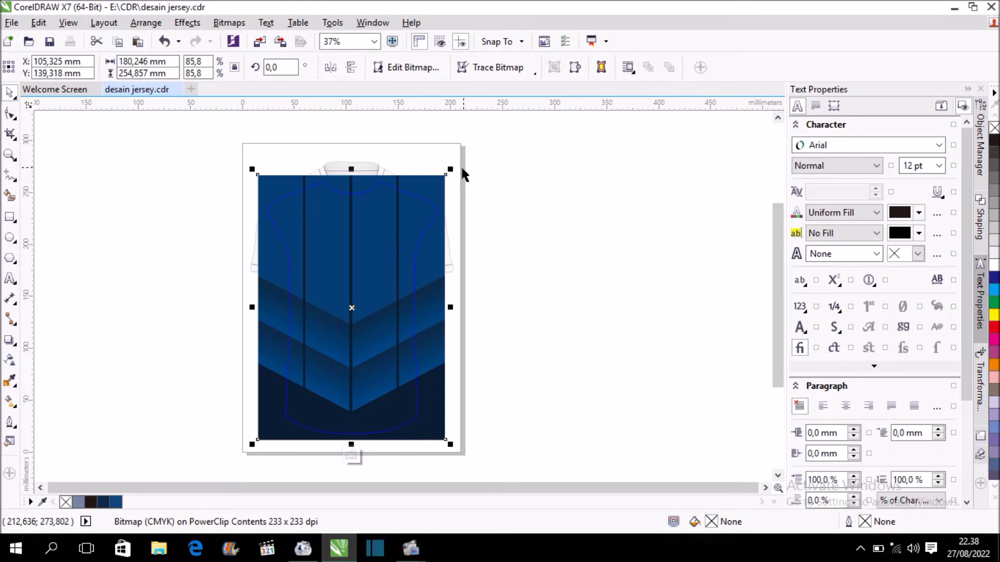
scroll(414, 181, "up", 2)
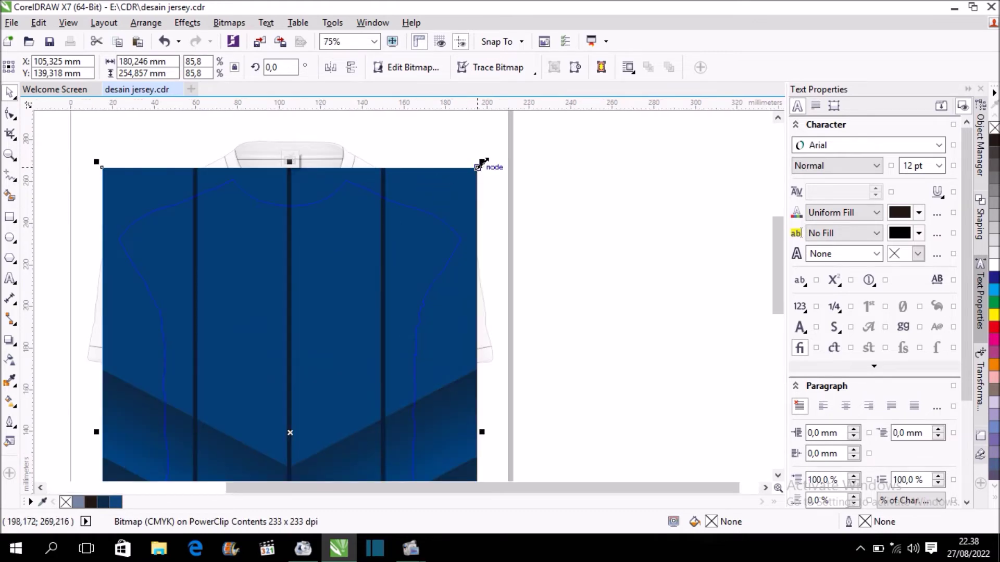
left_click_drag(480, 163, 477, 151)
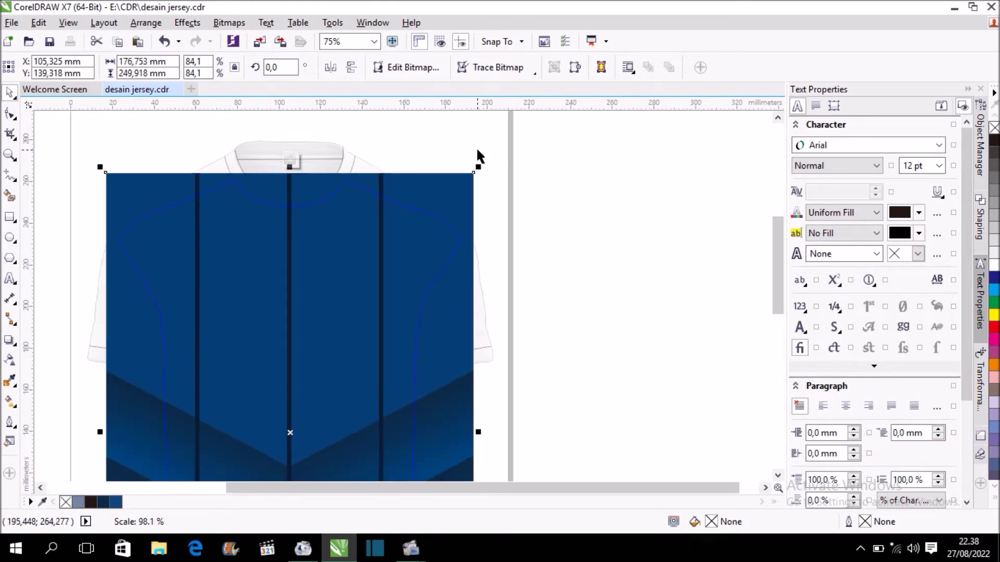
scroll(478, 156, "down", 2)
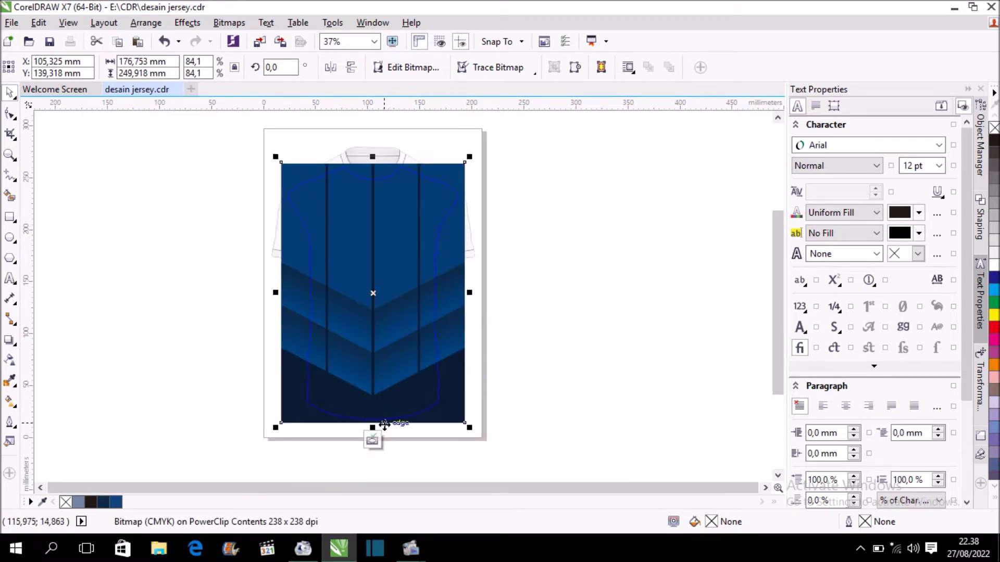
left_click(372, 441)
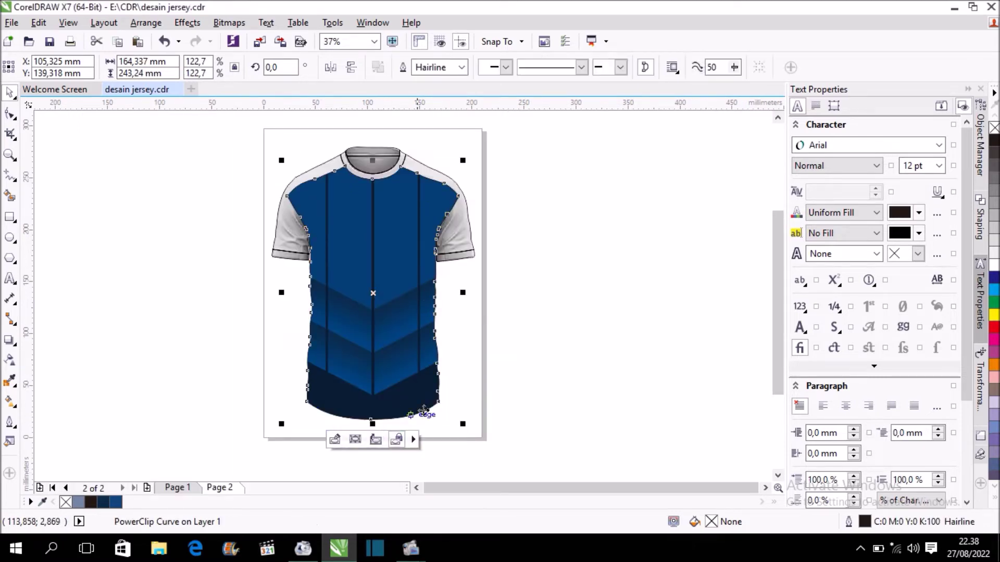
Open the jersey's PowerClip for editing and select the chevron bitmap inside
left_click(531, 281)
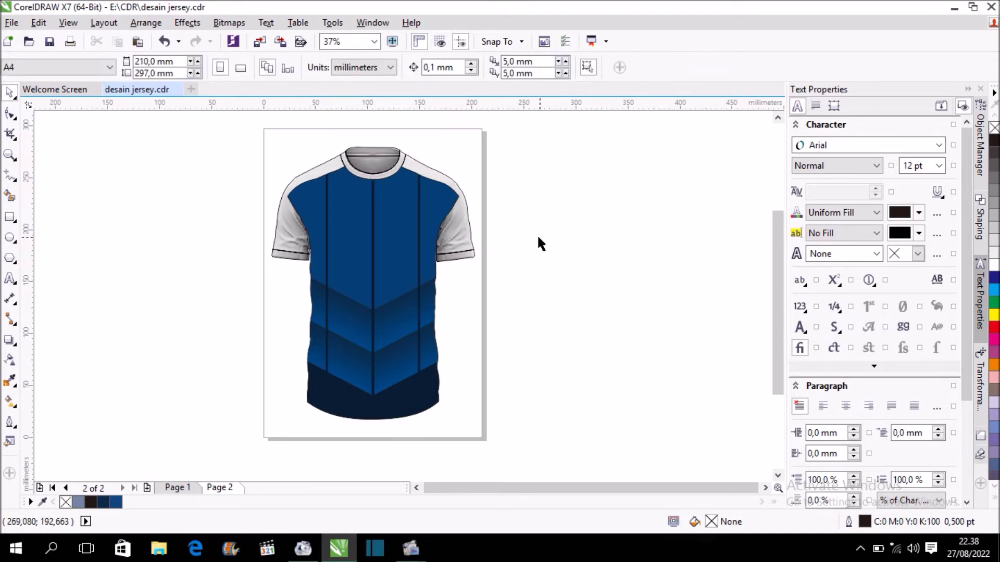
left_click(384, 245)
left_click(334, 439)
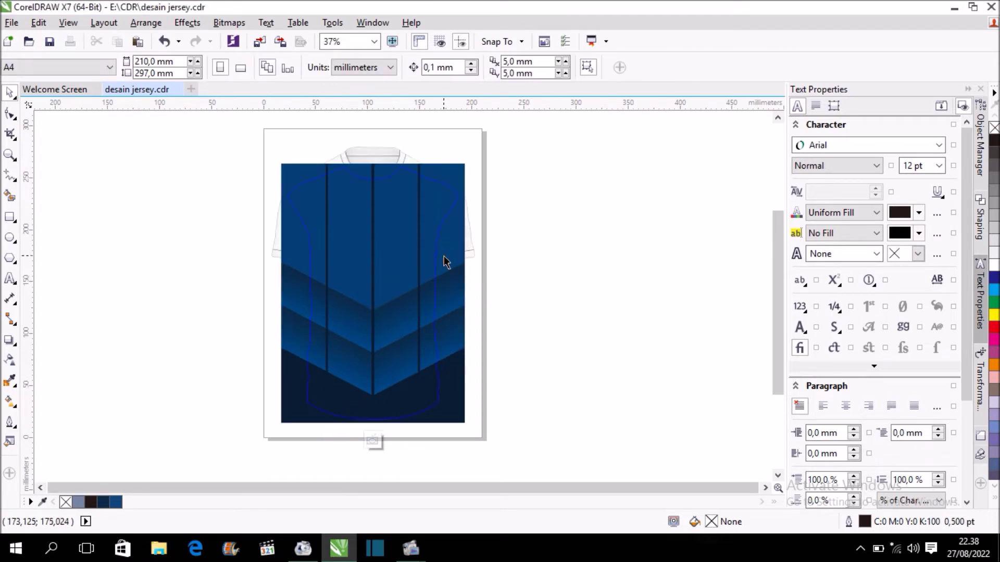
left_click(443, 259)
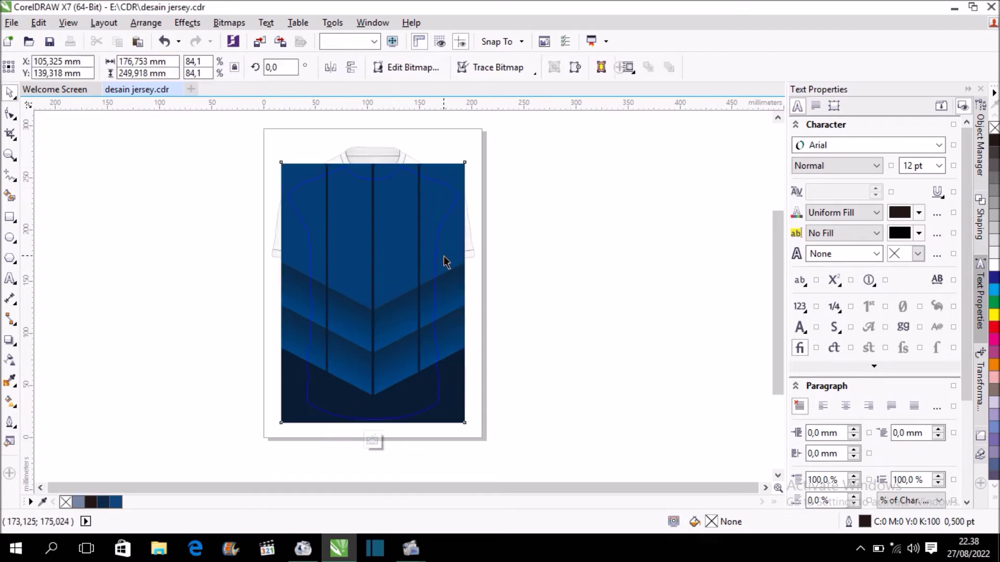
Give the bitmap a Uniform transparency in Multiply mode at 0, then finish editing the PowerClip
left_click(11, 360)
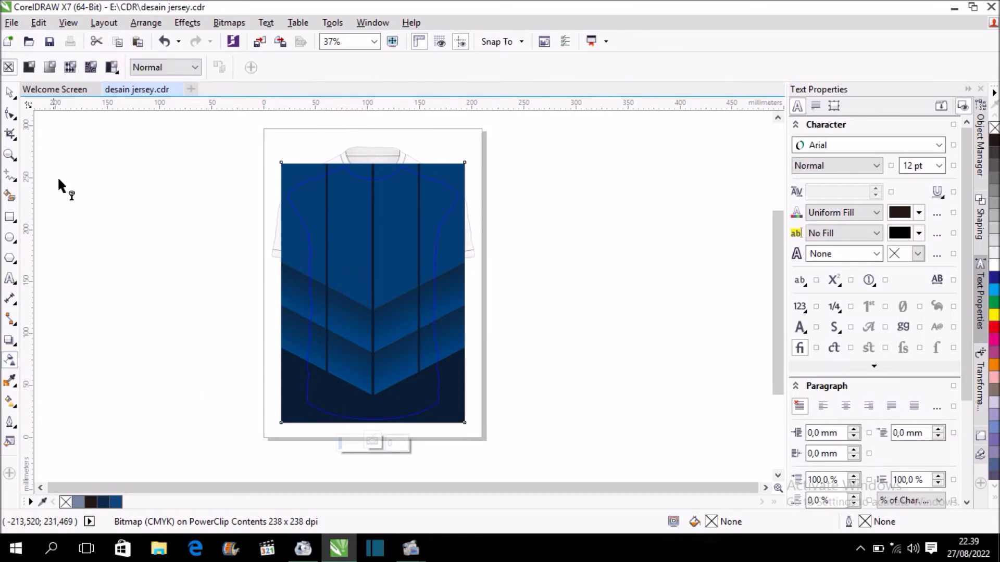
left_click(33, 67)
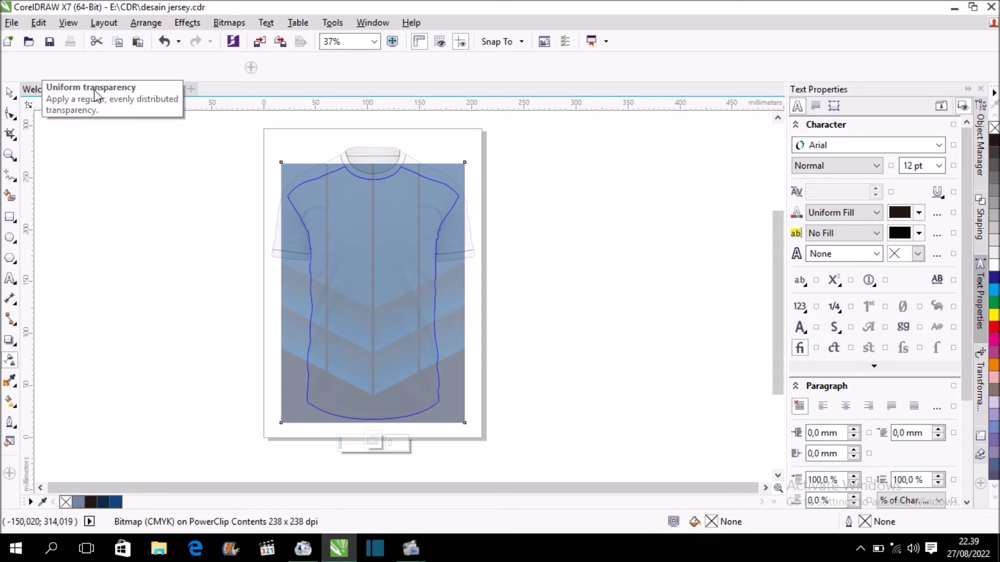
left_click(194, 70)
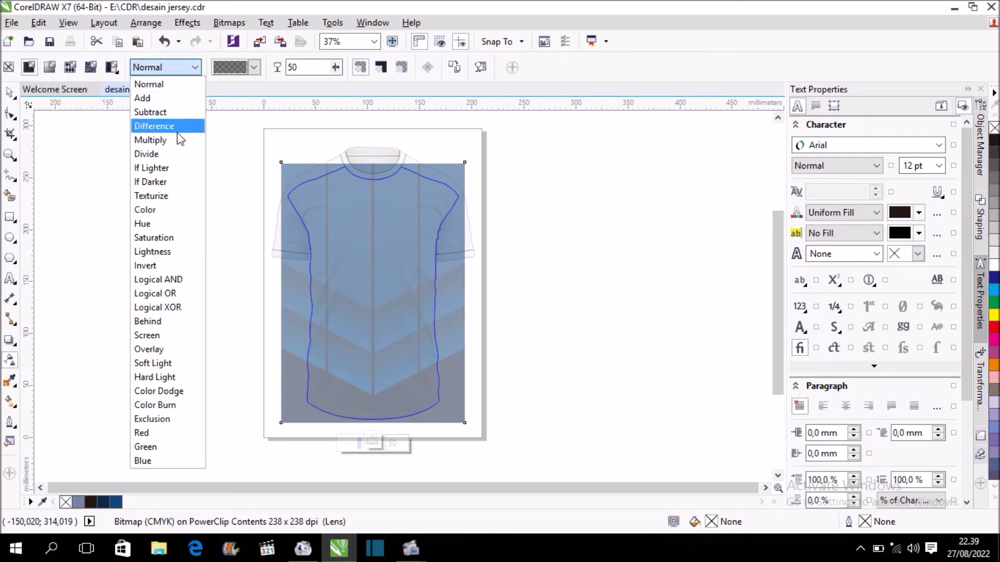
left_click(150, 140)
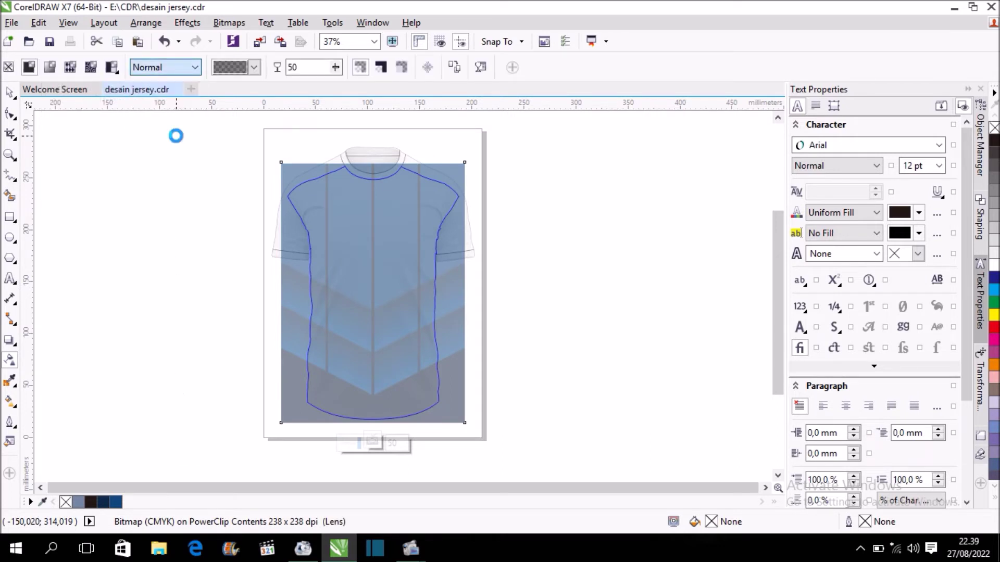
left_click(335, 67)
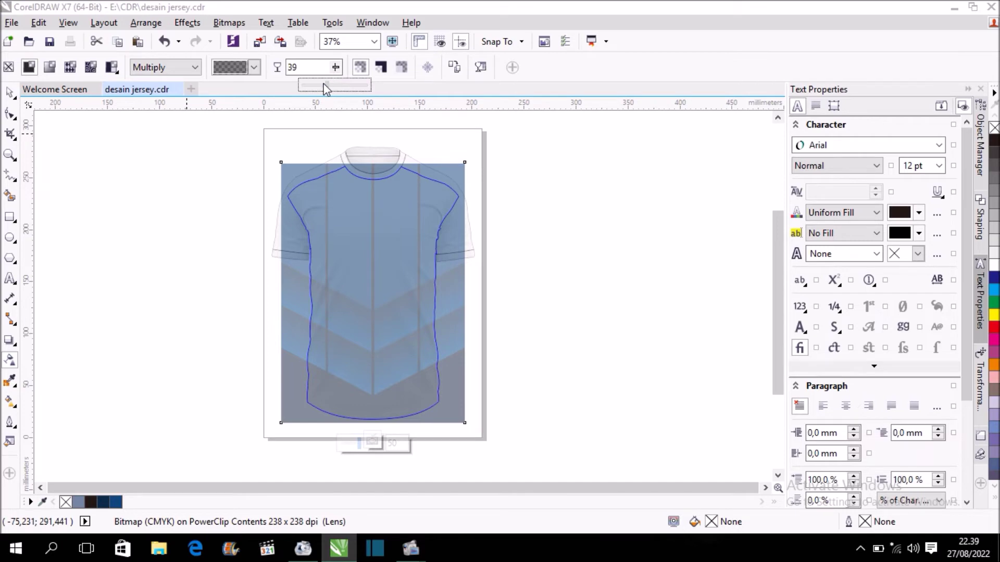
left_click_drag(304, 90, 300, 87)
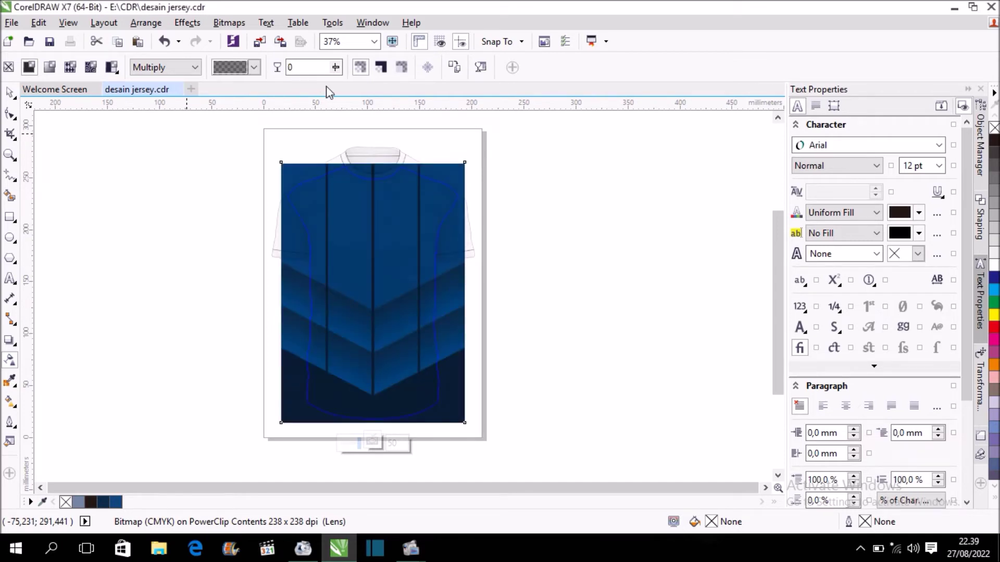
left_click(9, 94)
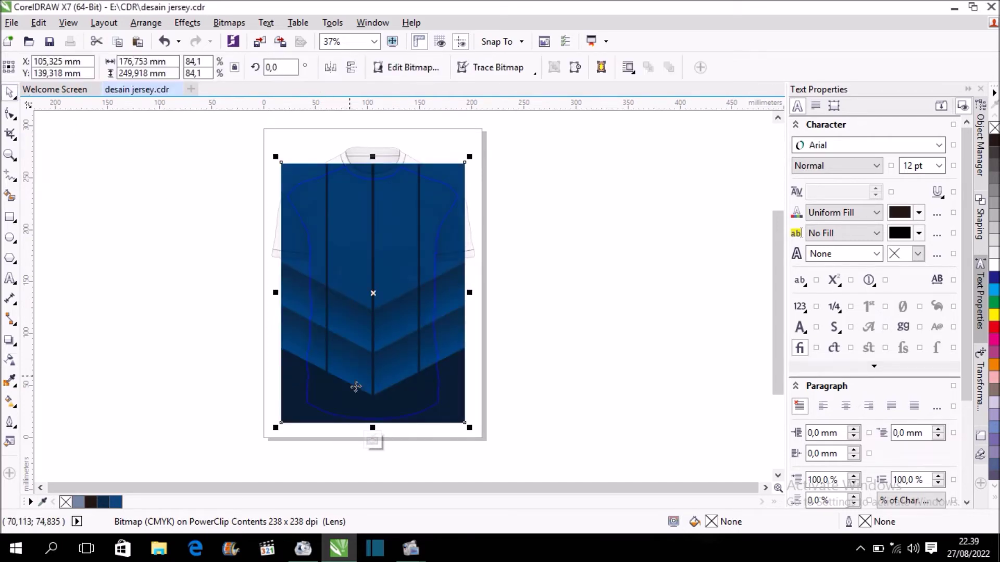
left_click(372, 440)
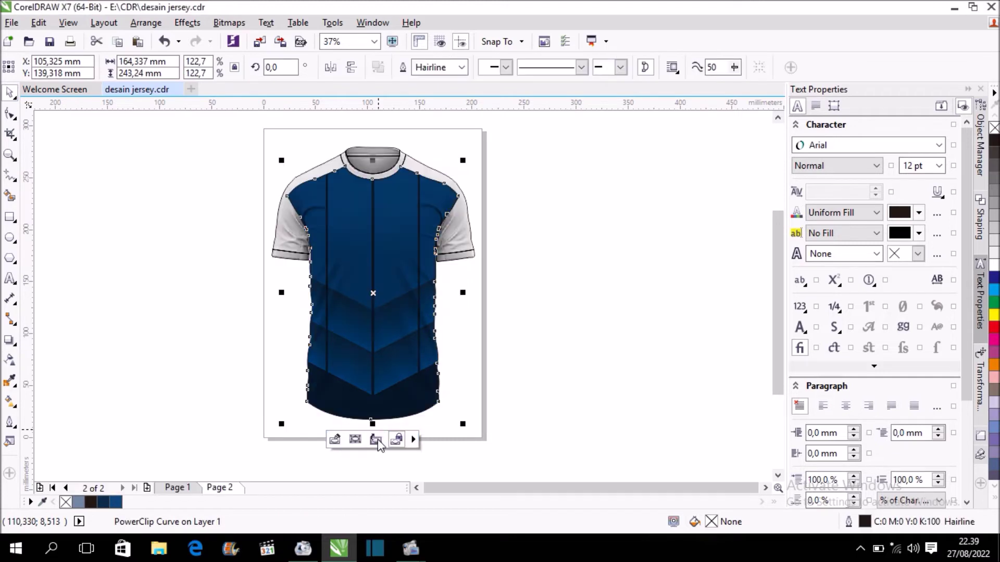
left_click(502, 306)
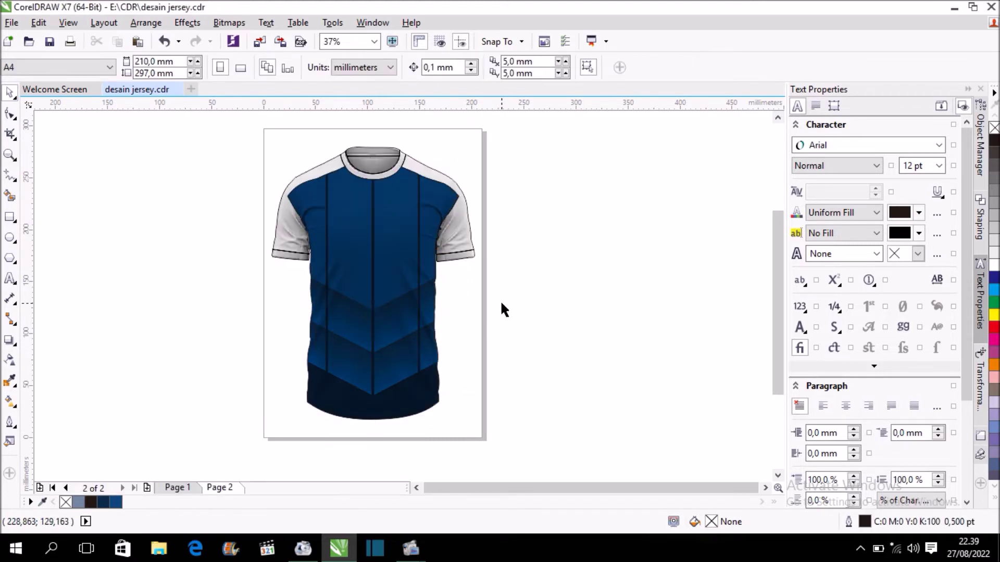
Select the jersey's right sleeve and fill it with the blue #11467E
key("F4")
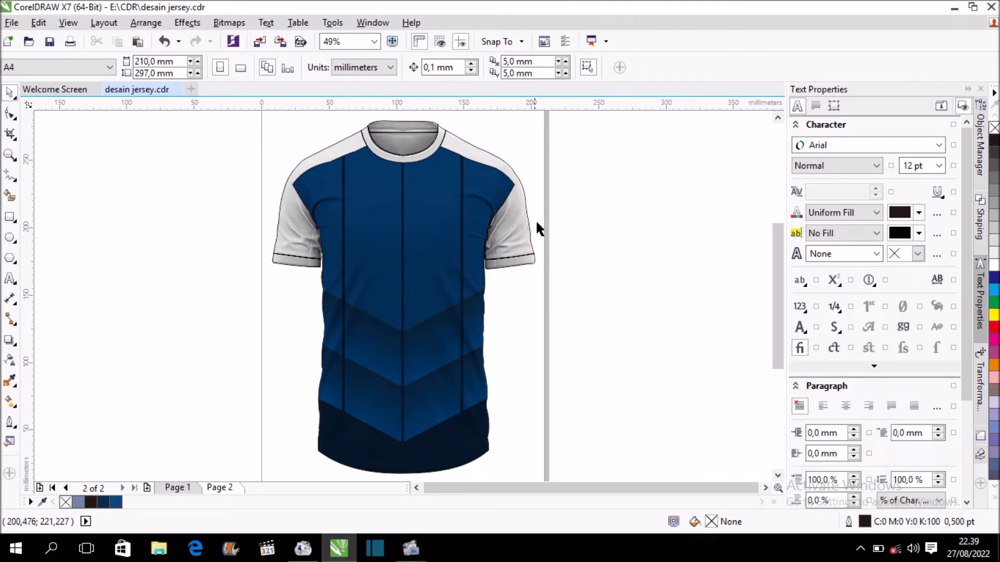
left_click(504, 222)
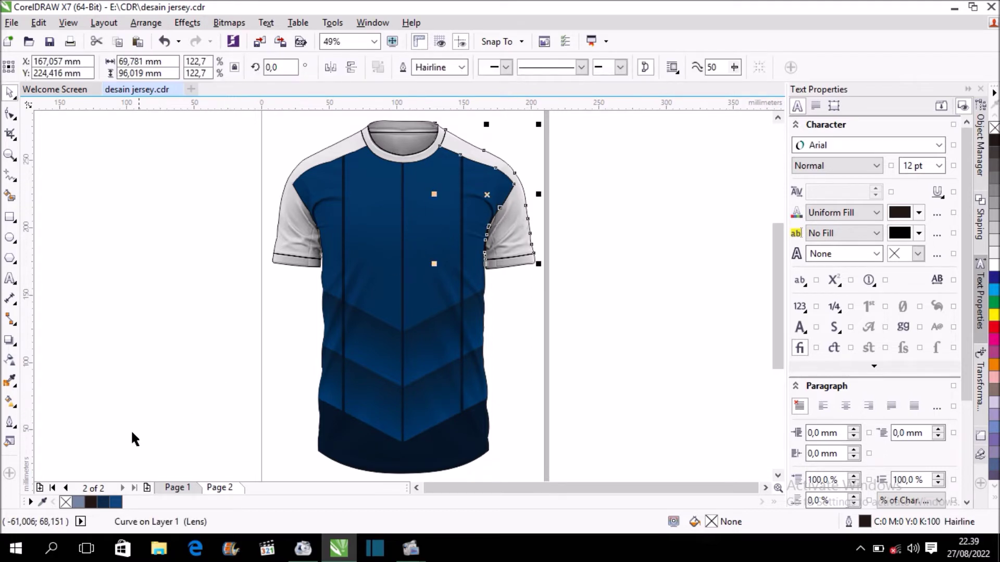
left_click(100, 503)
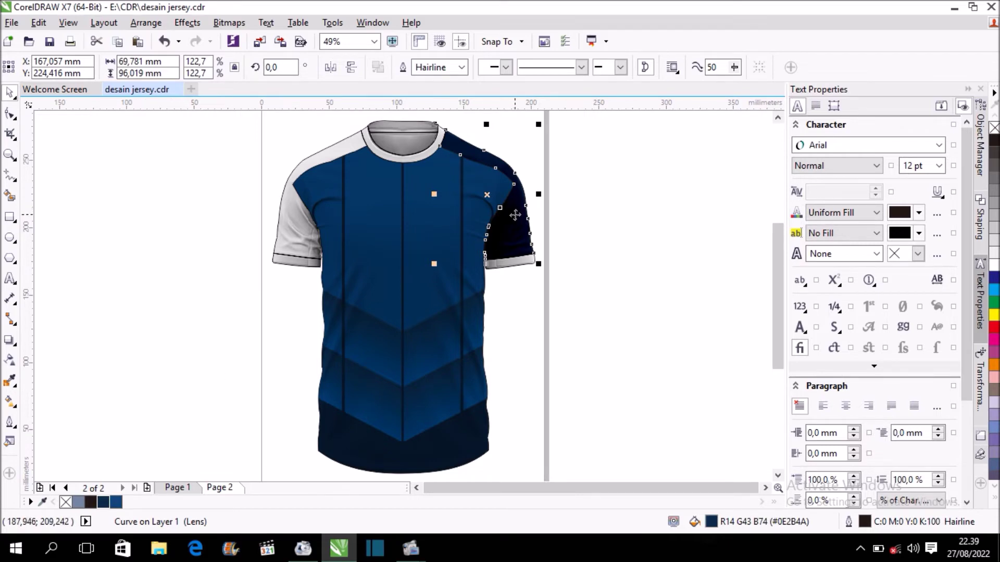
scroll(515, 215, "up", 2)
scroll(519, 209, "up", 2)
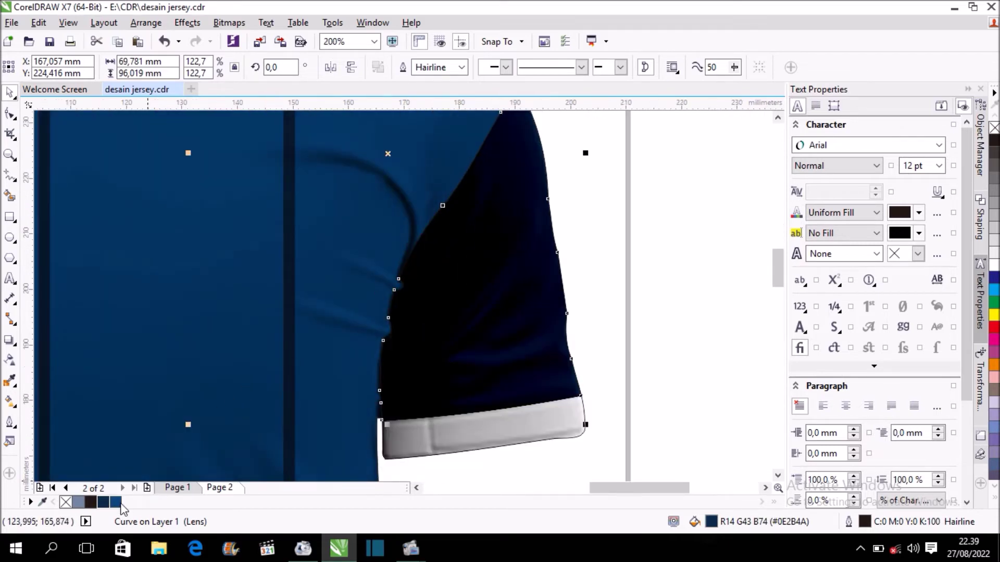
left_click(116, 503)
scroll(434, 307, "down", 2)
double_click(412, 311)
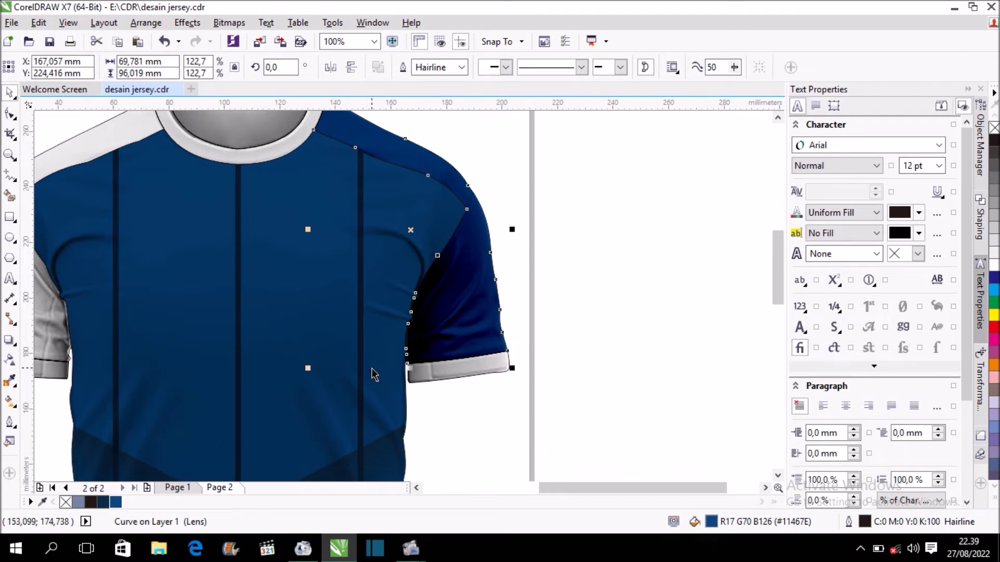
scroll(387, 341, "down", 1)
scroll(388, 341, "down", 1)
scroll(357, 447, "up", 1)
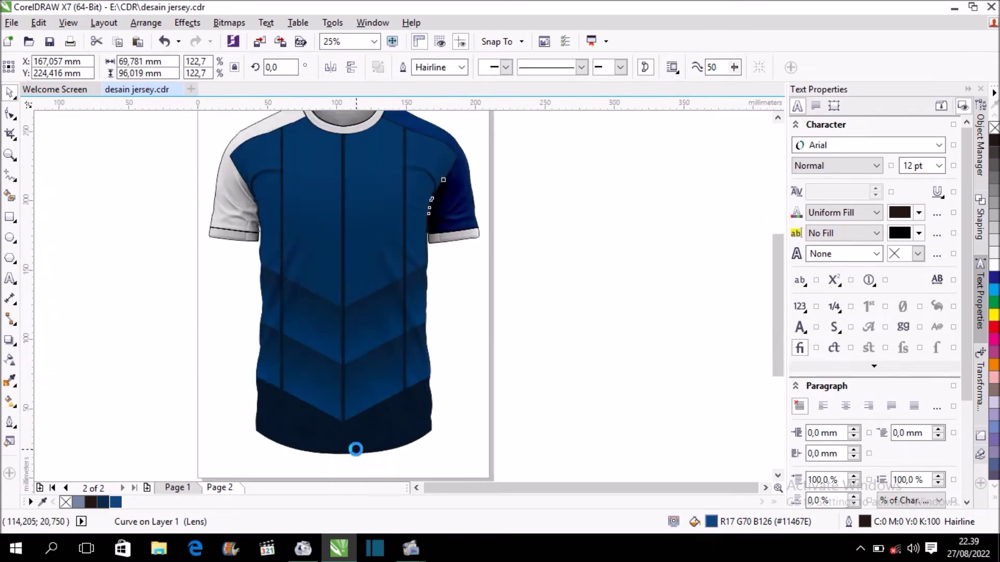
scroll(391, 412, "up", 1)
scroll(335, 395, "down", 1)
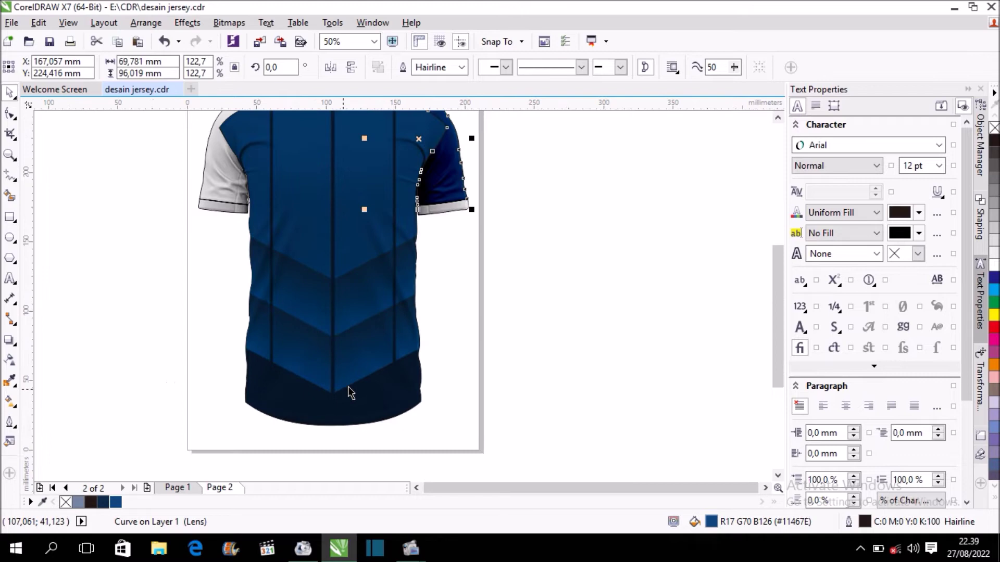
left_click_drag(781, 284, 779, 239)
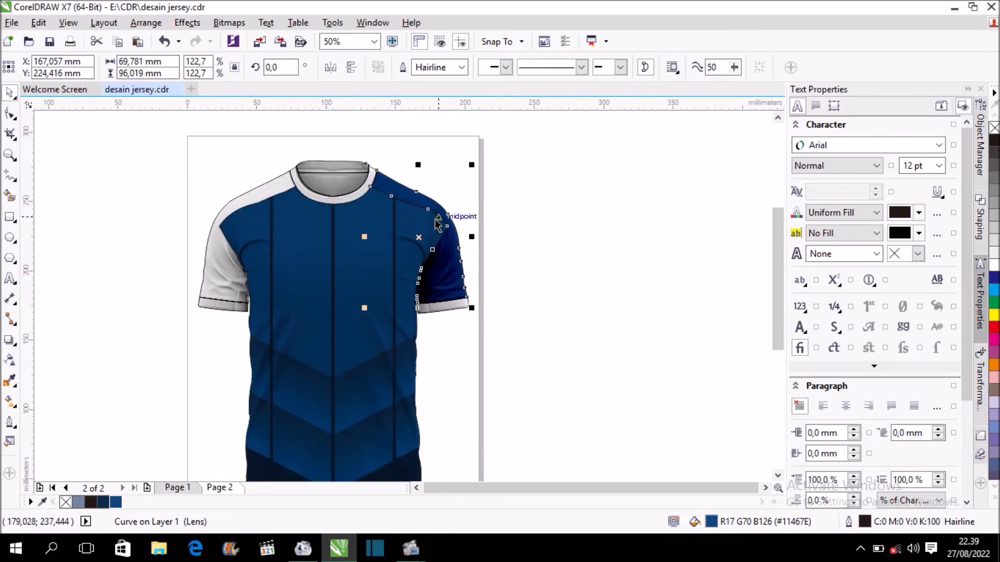
Set the right sleeve's transparency merge mode to Multiply and fill it dark navy
left_click(9, 360)
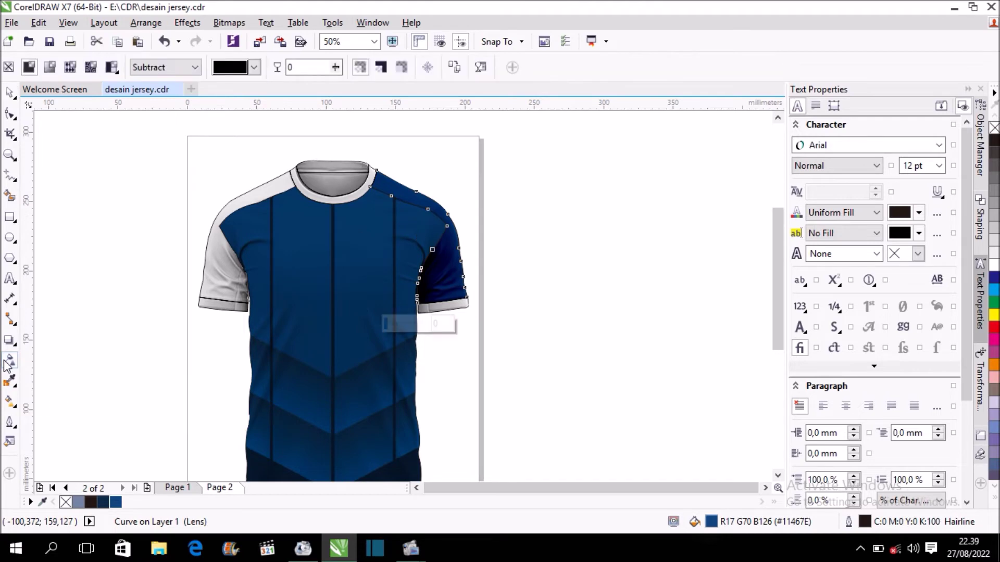
left_click(178, 67)
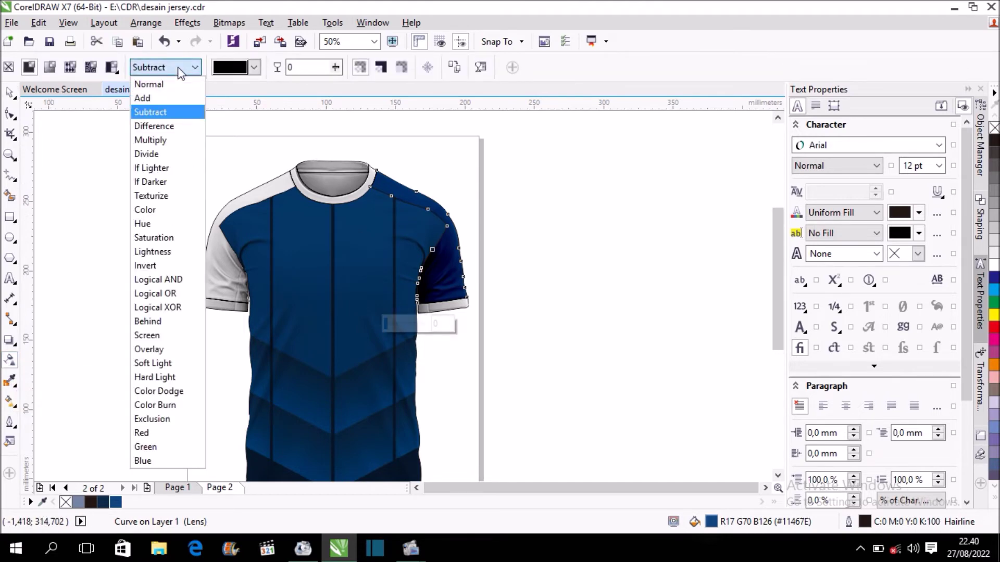
left_click(172, 141)
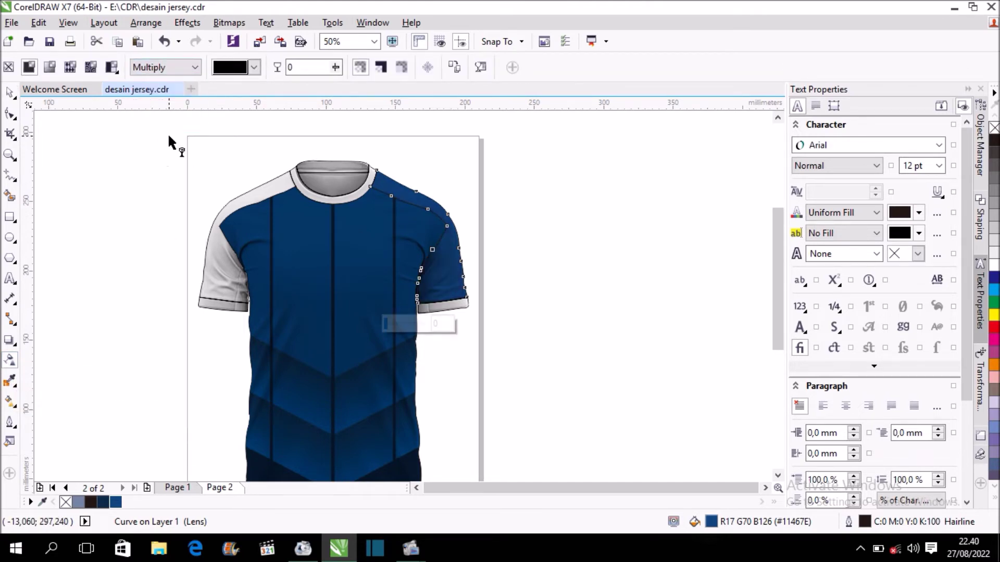
left_click(10, 94)
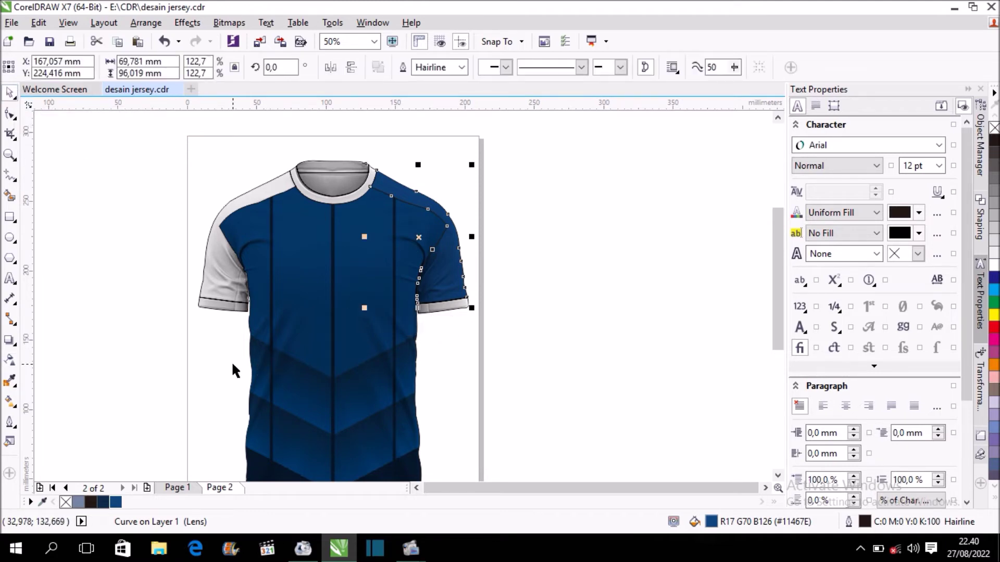
left_click(103, 502)
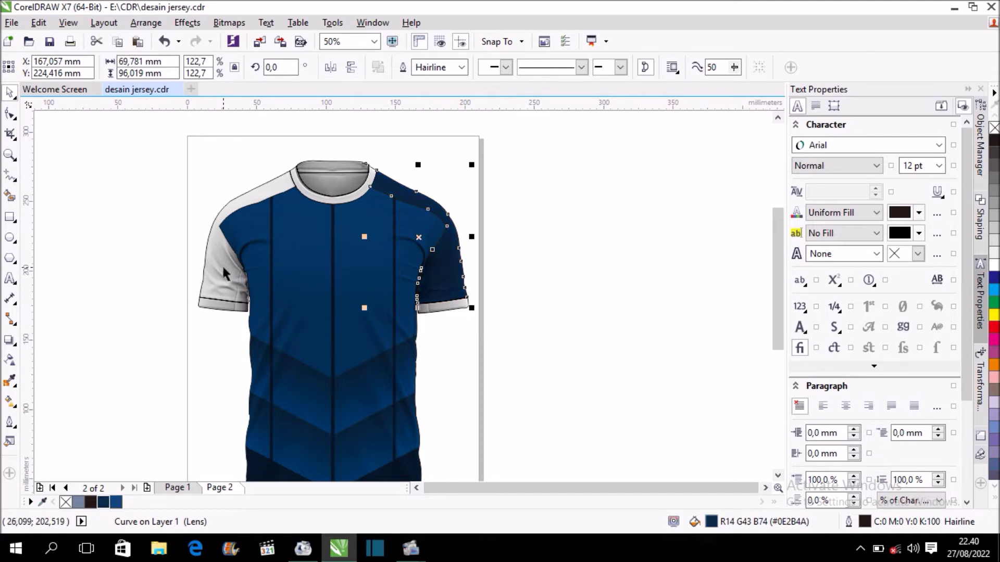
Fill the left shoulder panel dark navy and set its transparency merge mode to Multiply
left_click(222, 264)
left_click(104, 502)
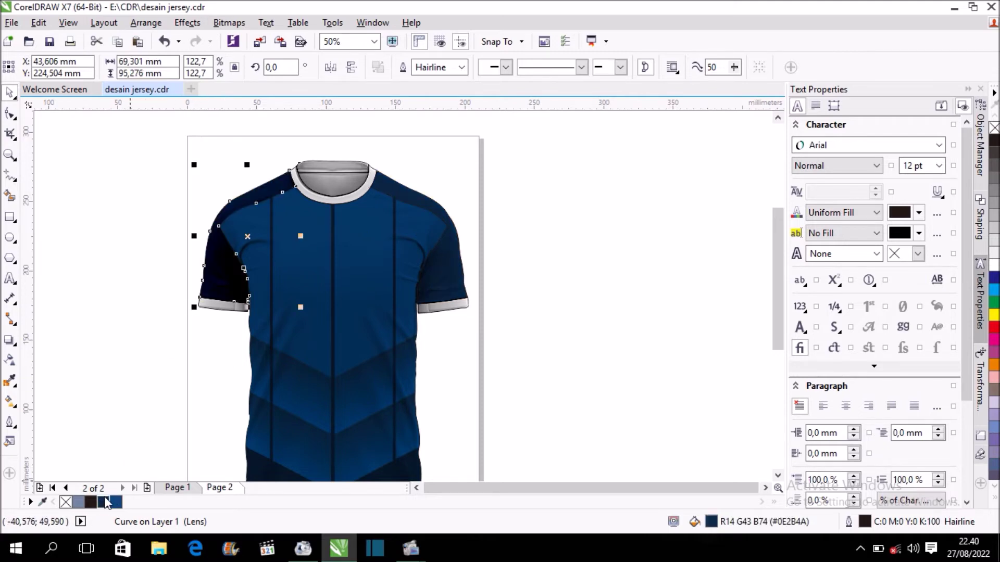
left_click(13, 365)
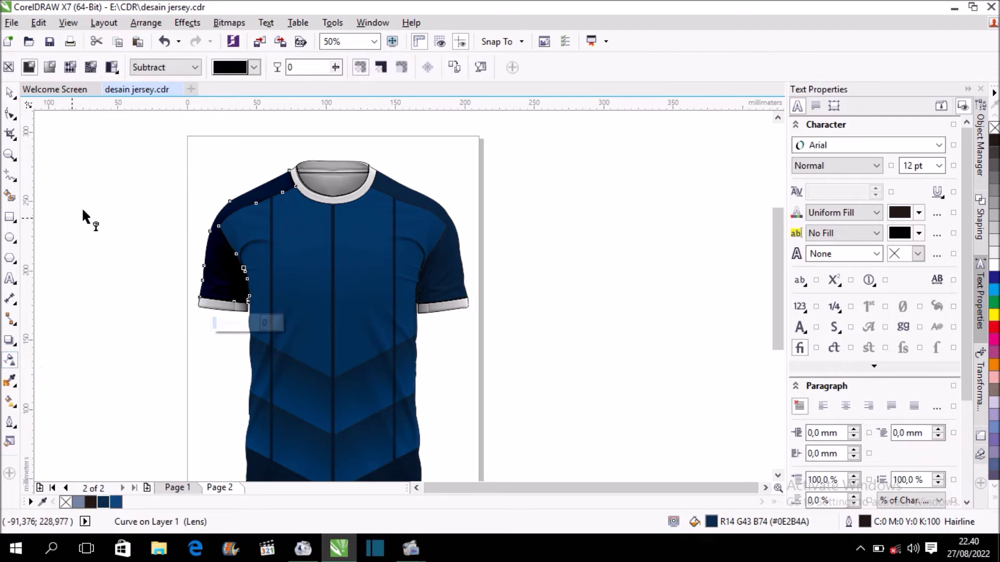
left_click(183, 67)
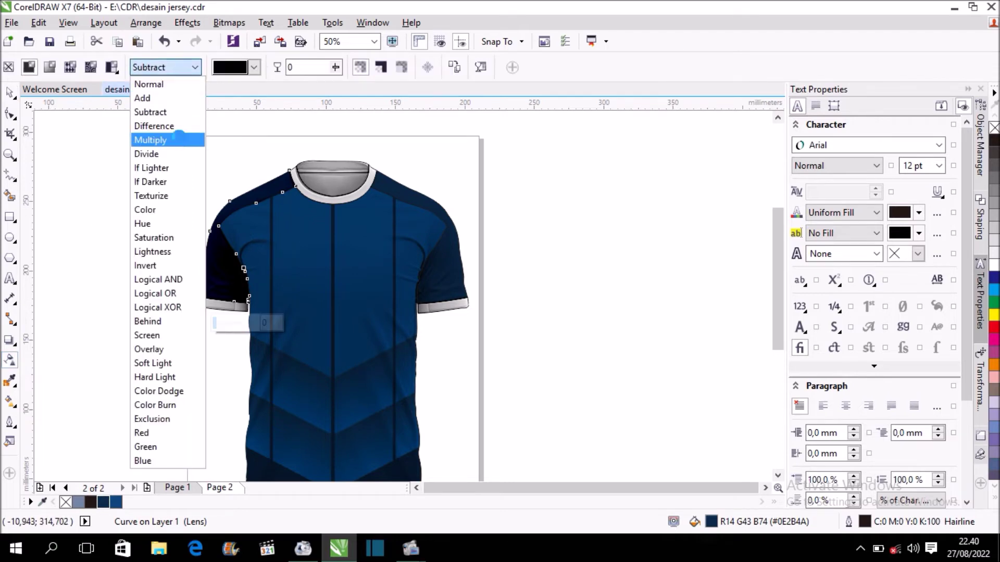
left_click(167, 139)
left_click(143, 186)
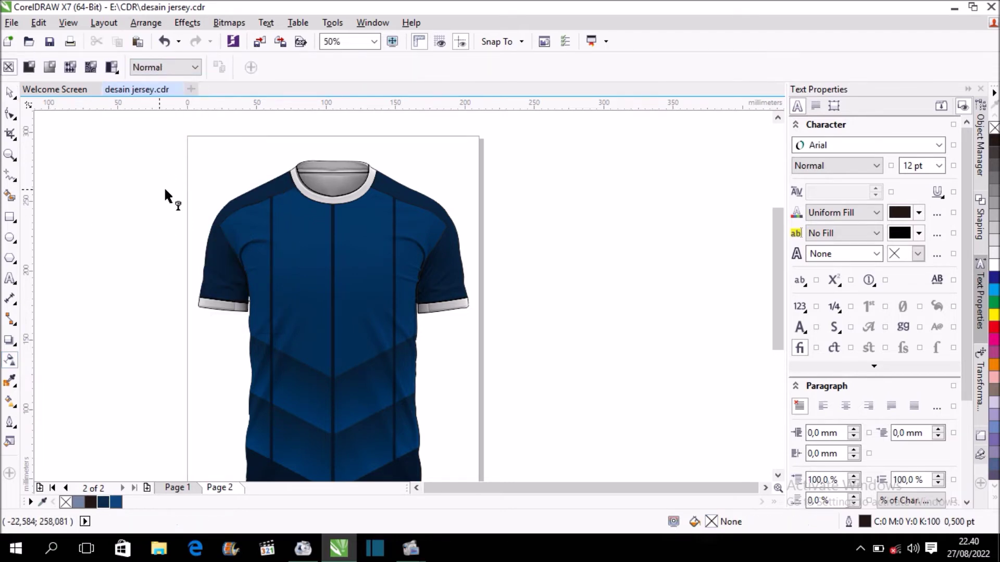
left_click(13, 94)
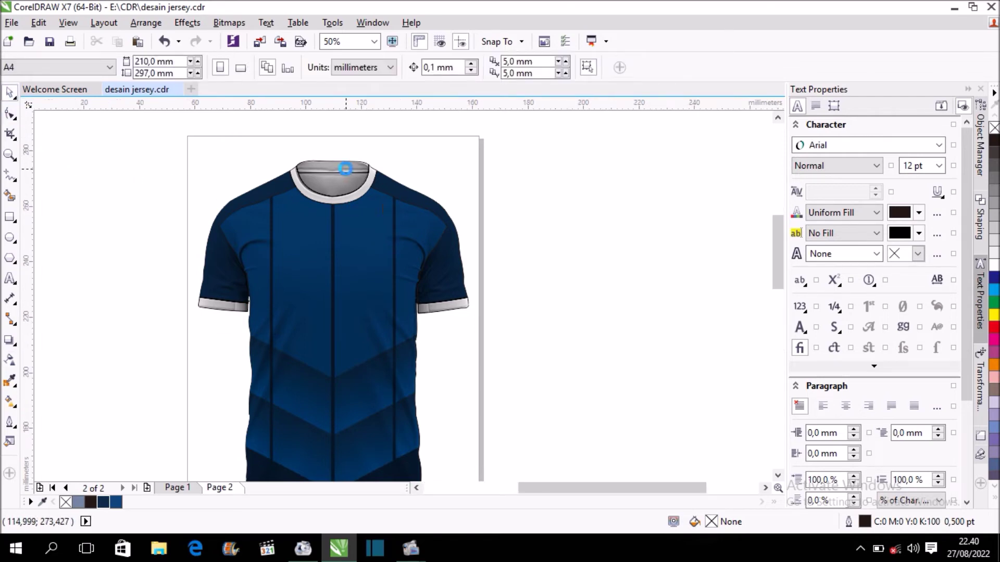
Fill the collar ring and the back collar strip deep yellow
scroll(346, 176, "up", 2)
left_click(341, 235)
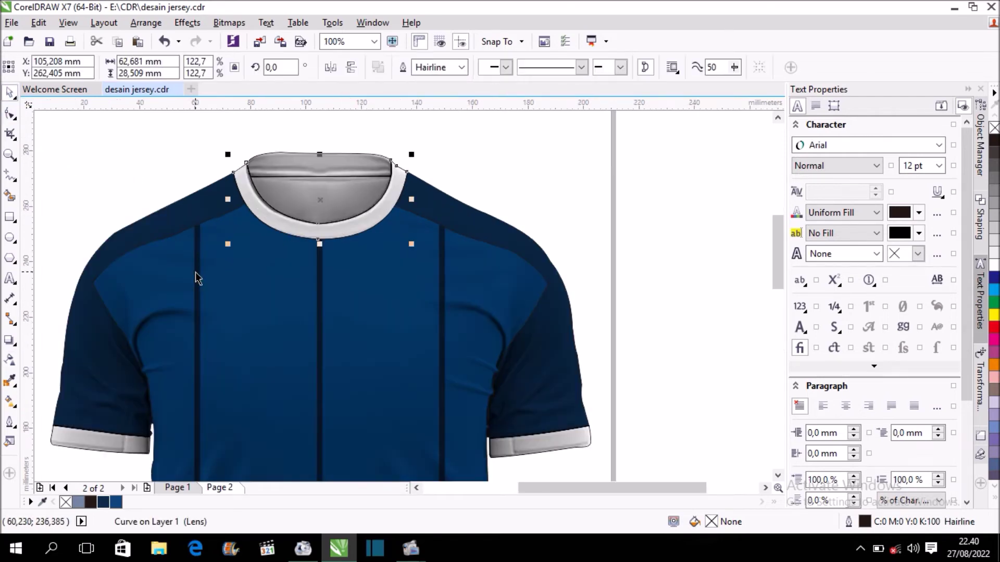
left_click(996, 501)
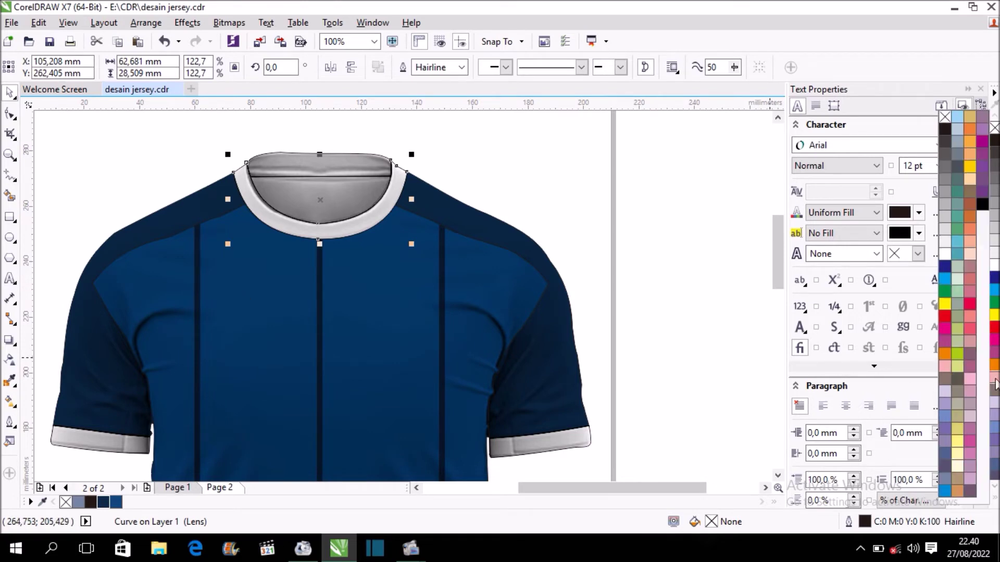
left_click(969, 166)
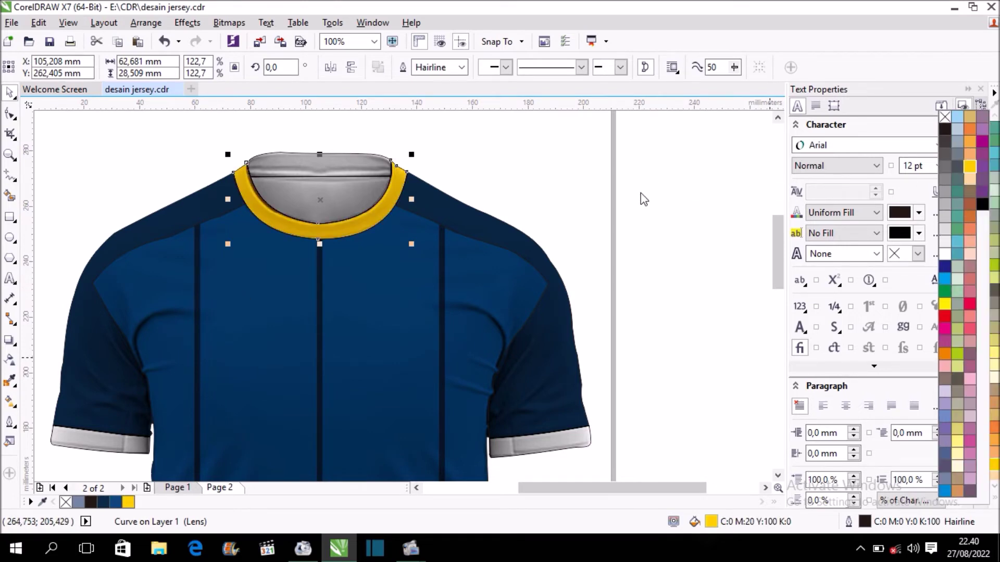
left_click(351, 166)
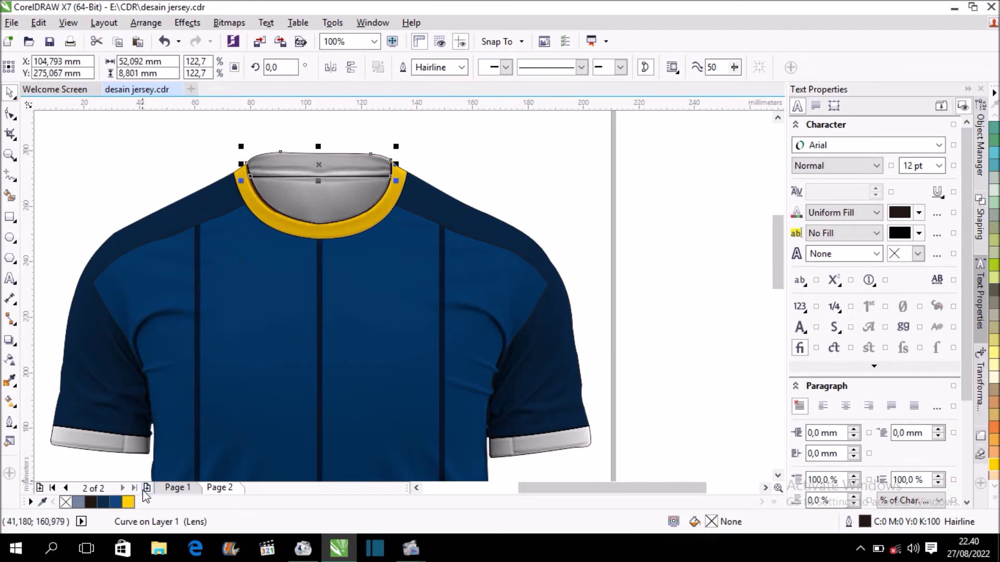
left_click(132, 508)
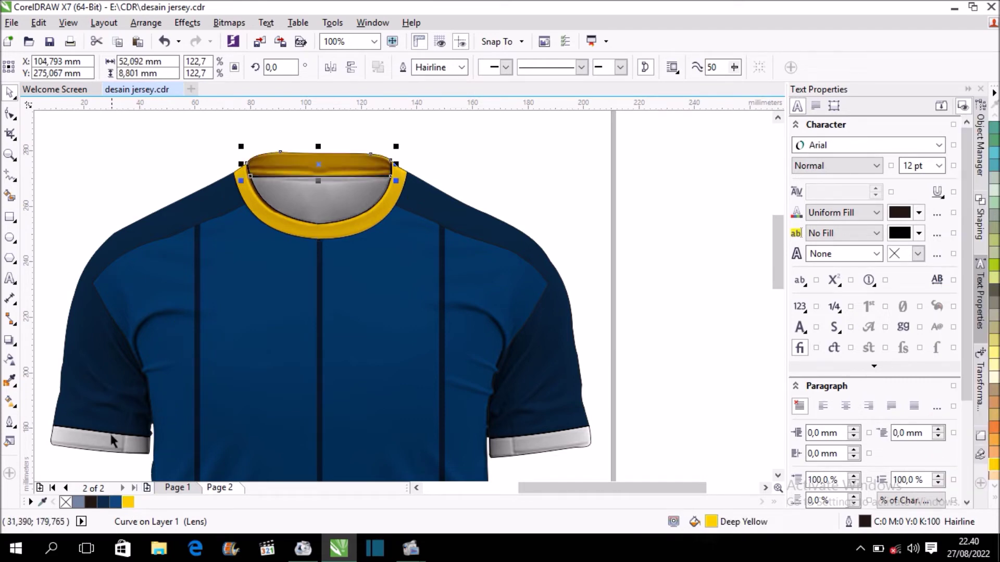
Fill the left and right sleeve cuffs deep yellow
left_click(111, 444)
left_click(128, 502)
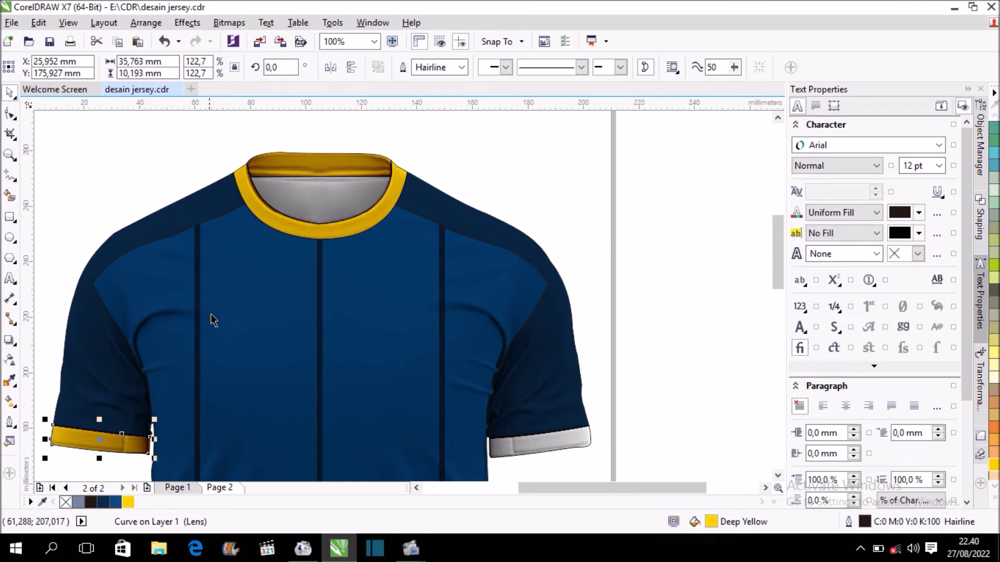
scroll(212, 299, "down", 1)
left_click(379, 370)
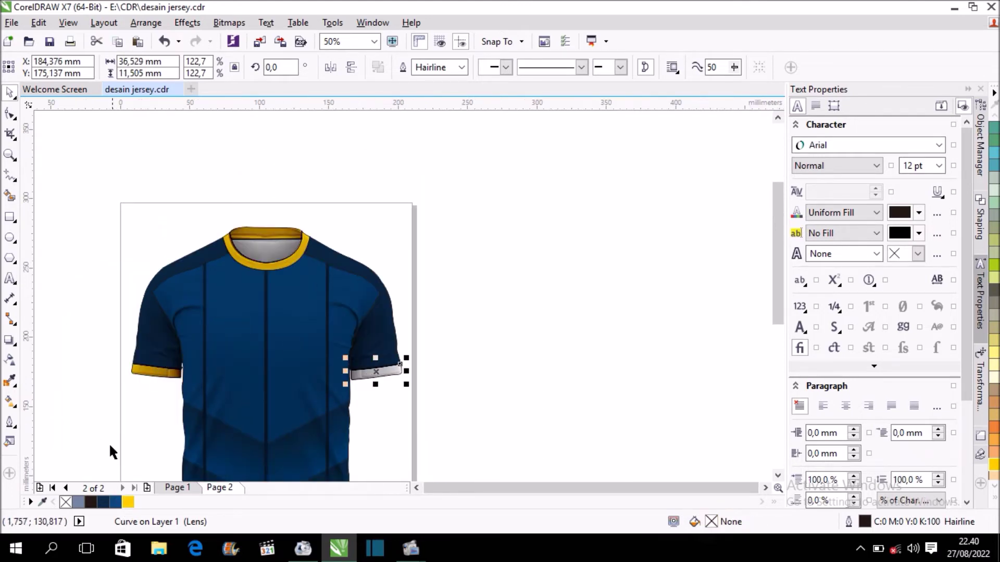
left_click(127, 503)
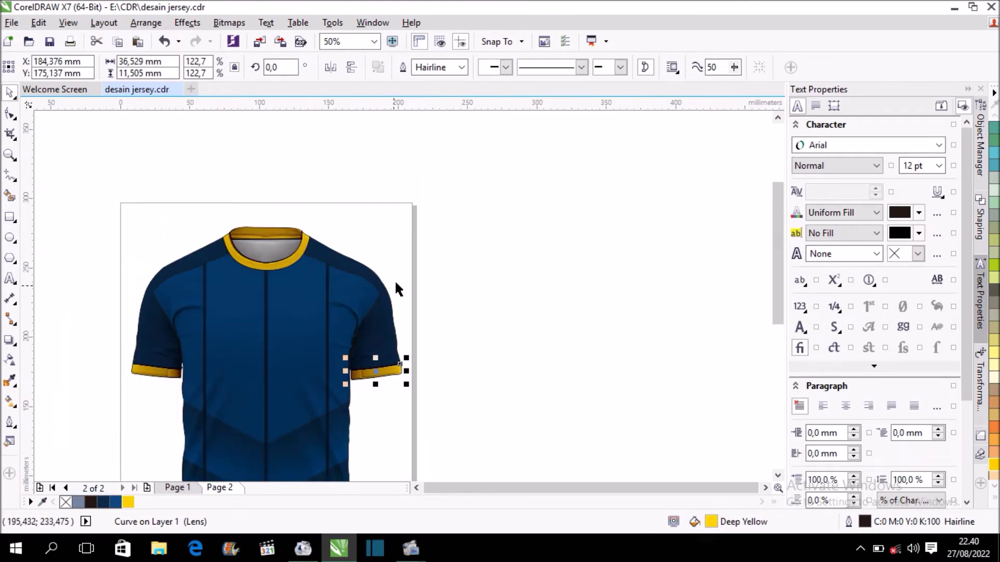
left_click(399, 237)
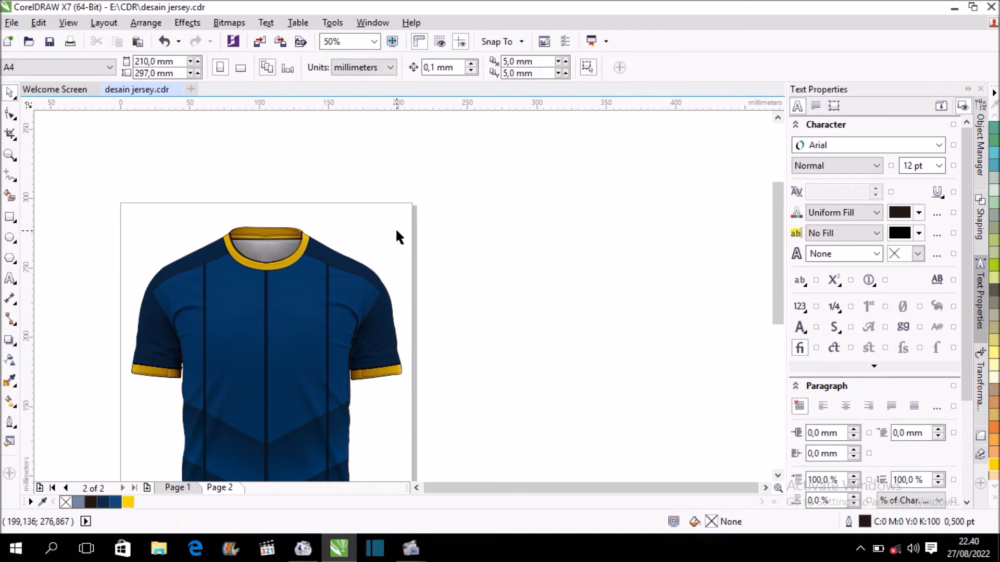
key("F4")
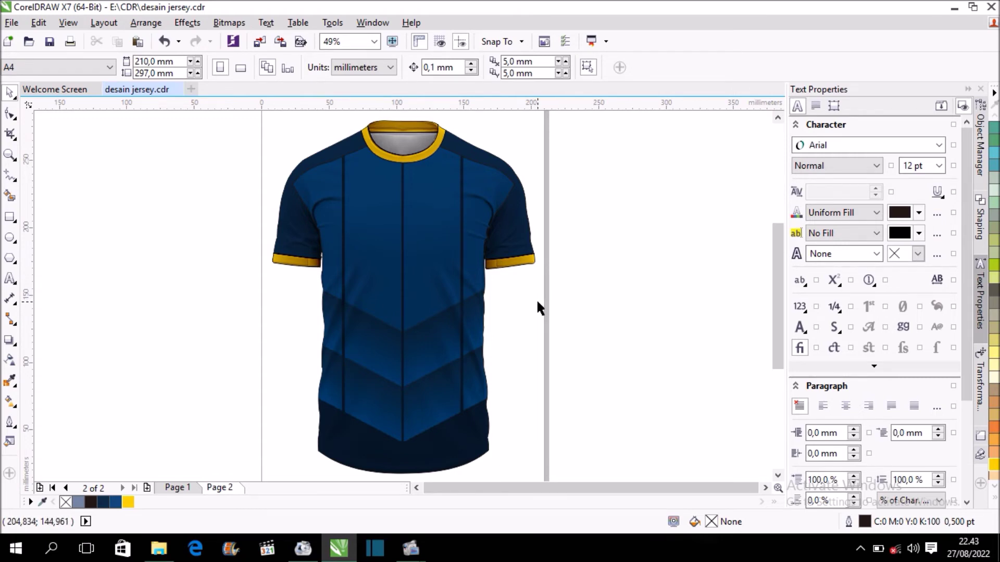
Remove the outlines from all eleven shirt pieces
scroll(523, 282, "down", 2)
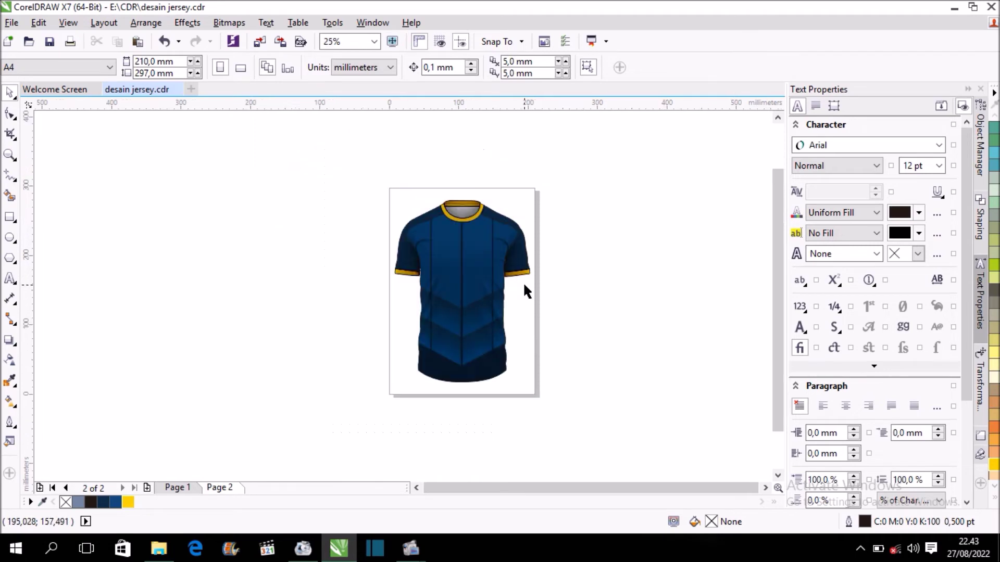
left_click_drag(382, 183, 546, 393)
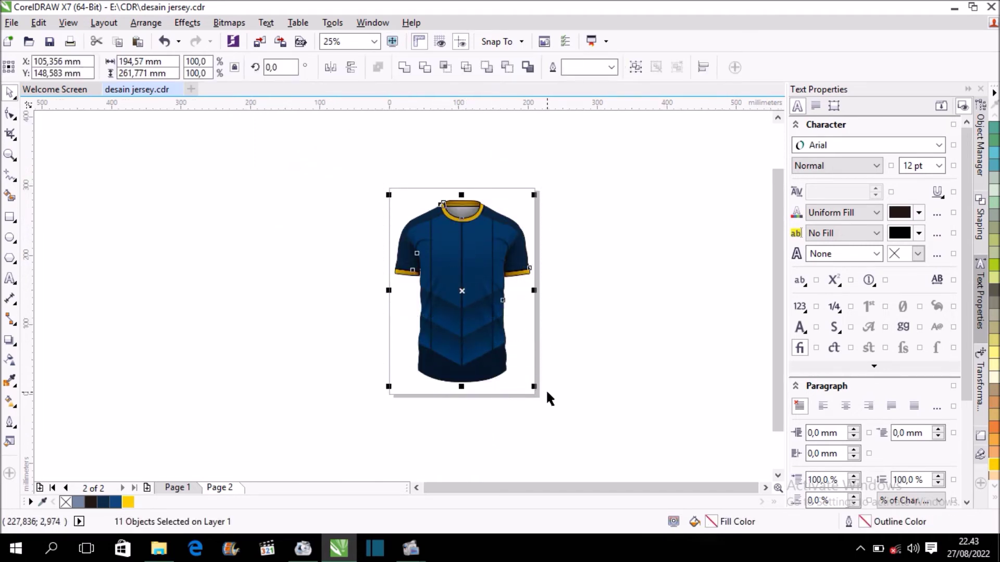
right_click(65, 503)
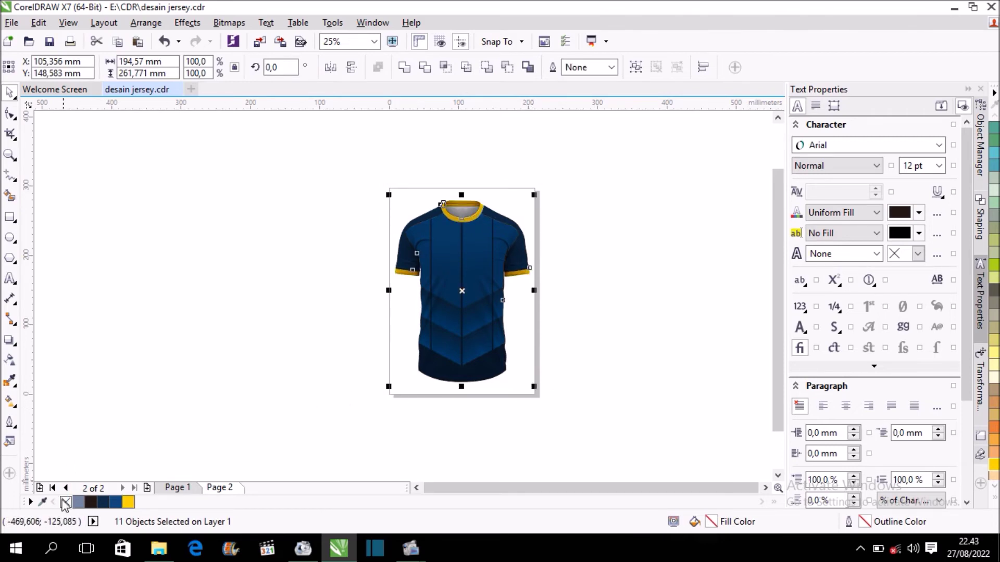
left_click(644, 251)
key("F4")
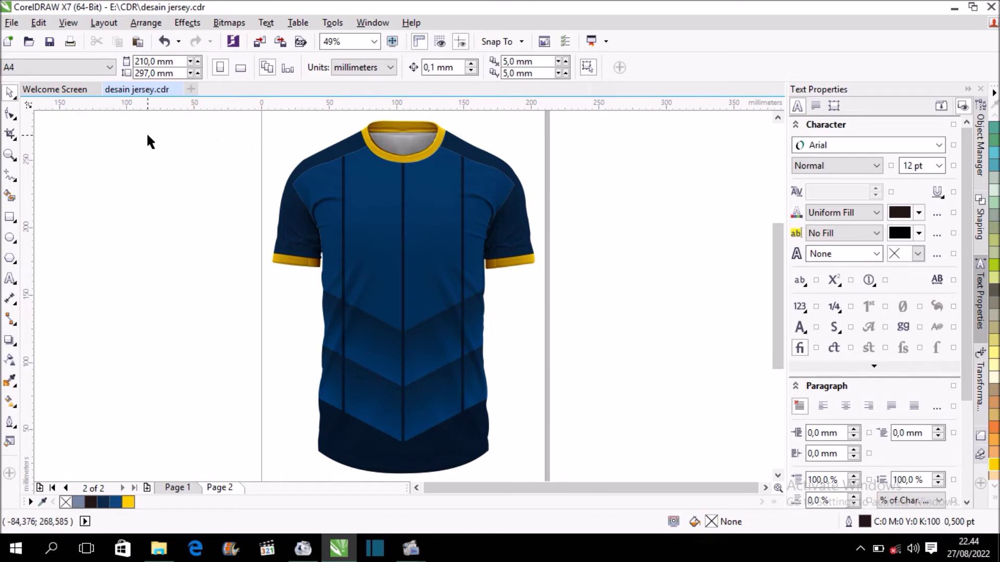
Give the collar's inner lens piece a dark navy blue fill
left_click(392, 139)
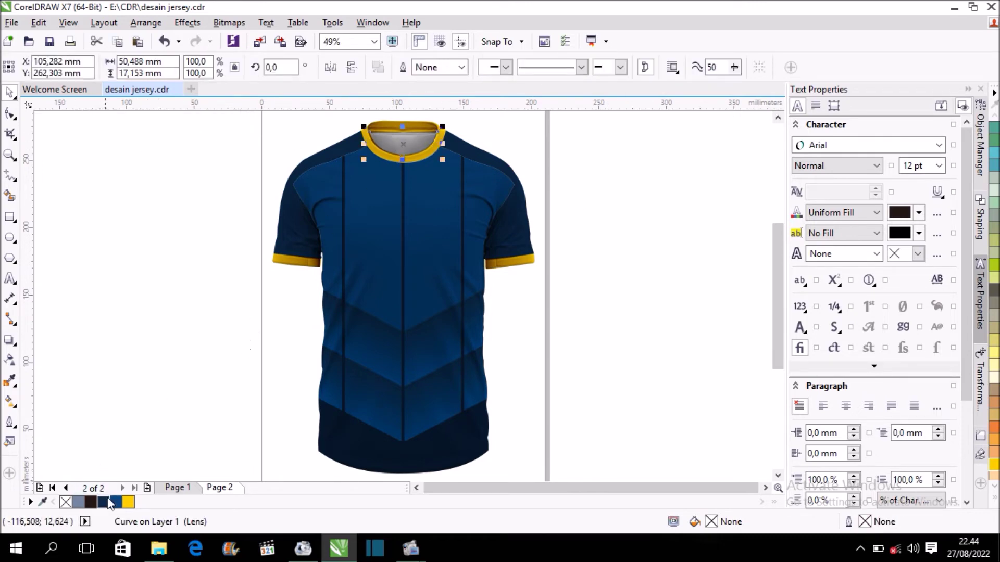
left_click(108, 504)
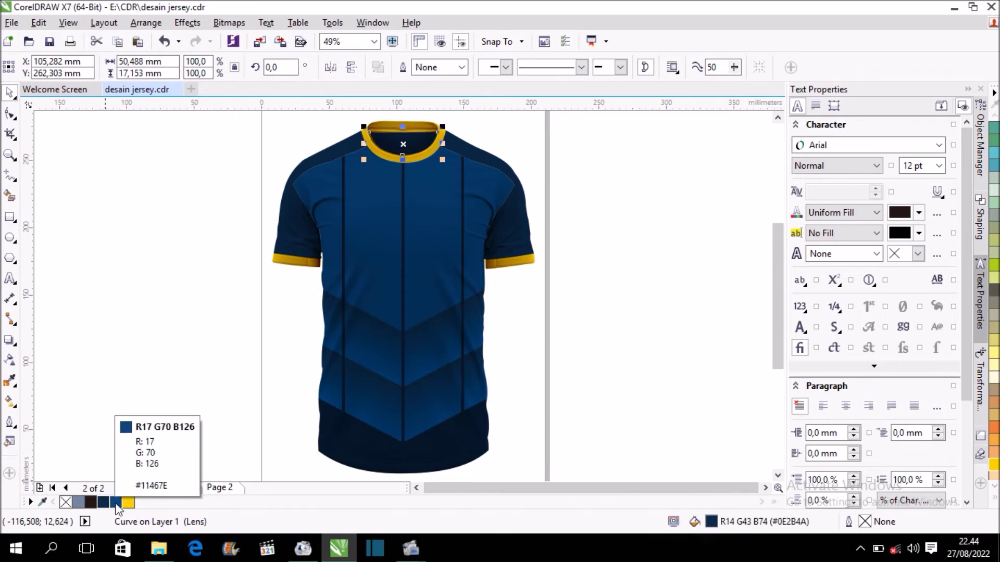
left_click(116, 502)
left_click(186, 211)
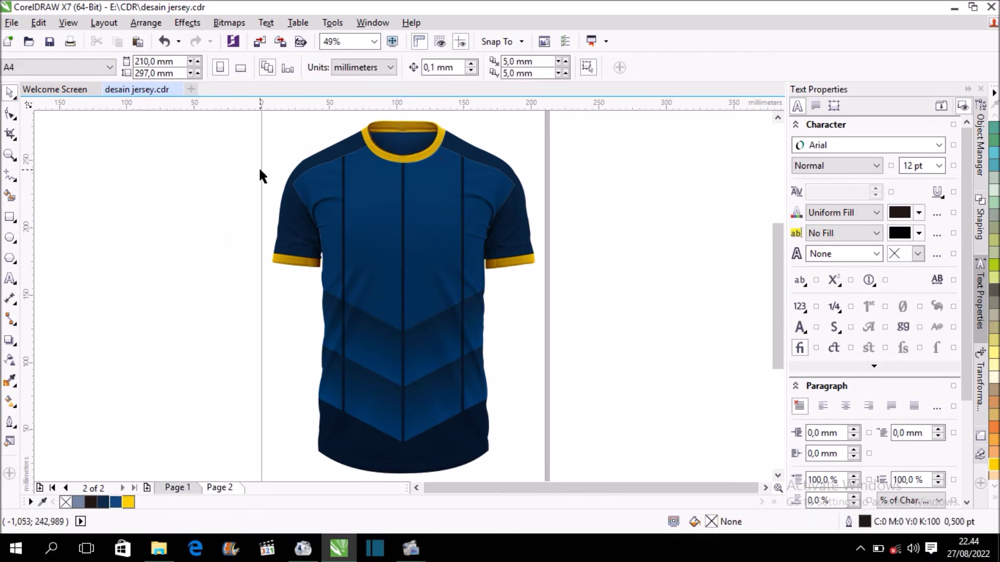
Open recent file LOGO SEPAK BOLA.cdr and paste its Soccer FC logo into desain jersey.cdr
left_click(52, 90)
left_click(151, 393)
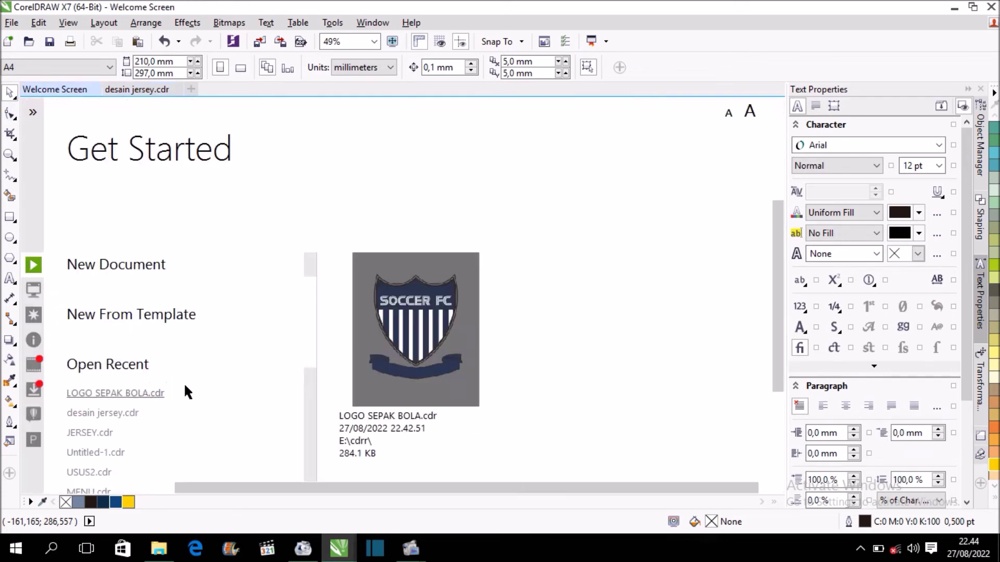
left_click_drag(290, 200, 483, 355)
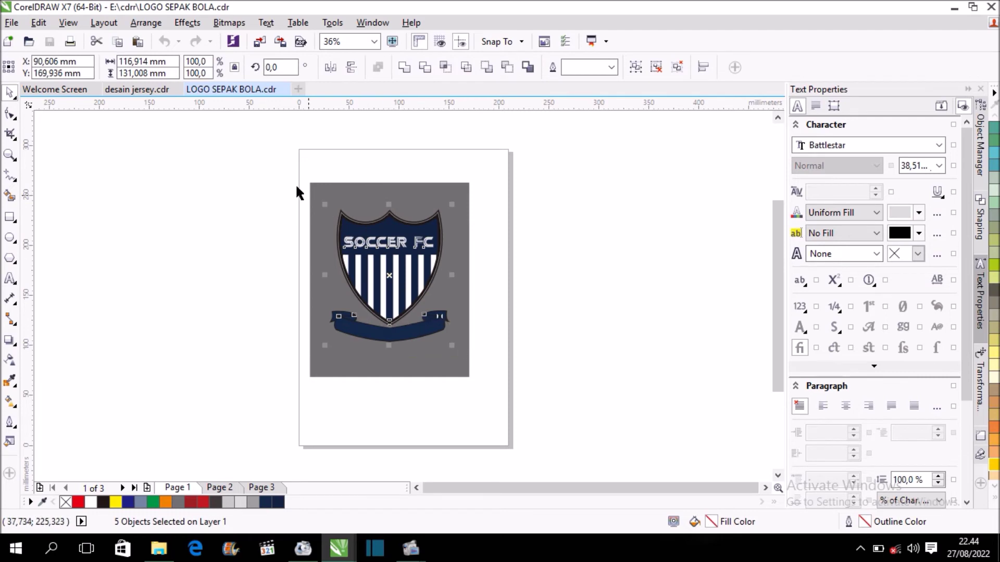
left_click(136, 89)
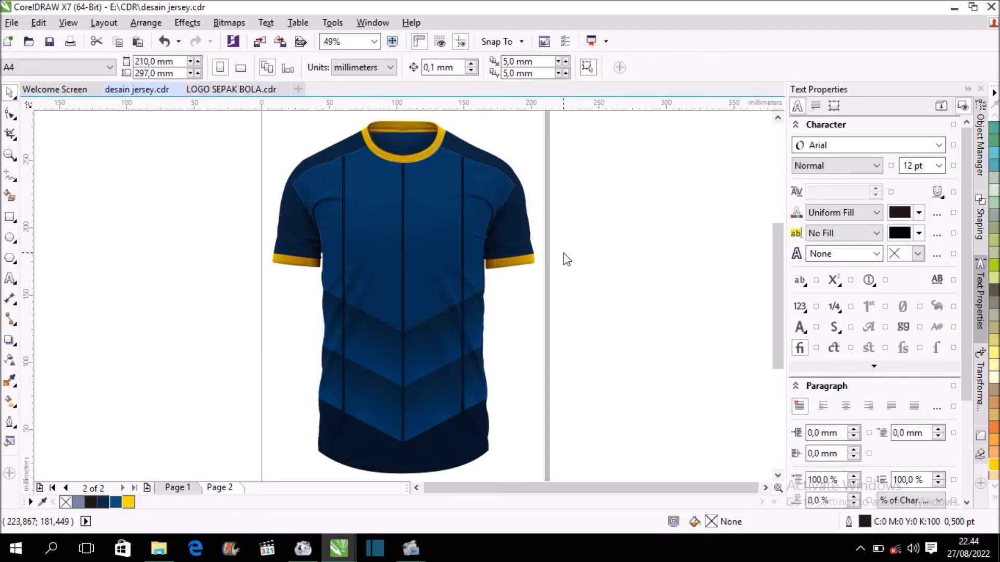
key("ctrl+v")
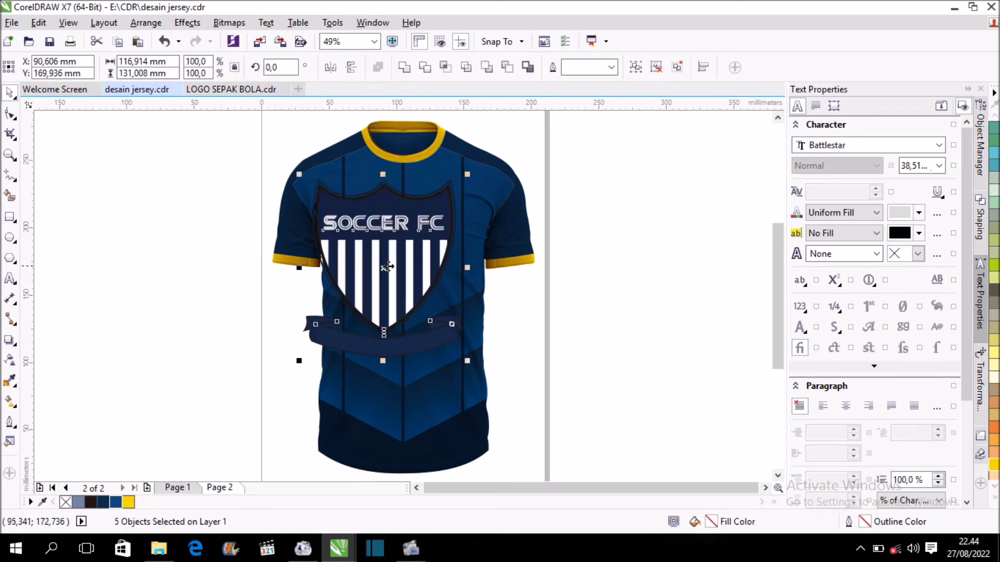
Delete the banner under the Soccer FC crest and group the remaining crest objects
left_click_drag(398, 271, 174, 275)
left_click(180, 364)
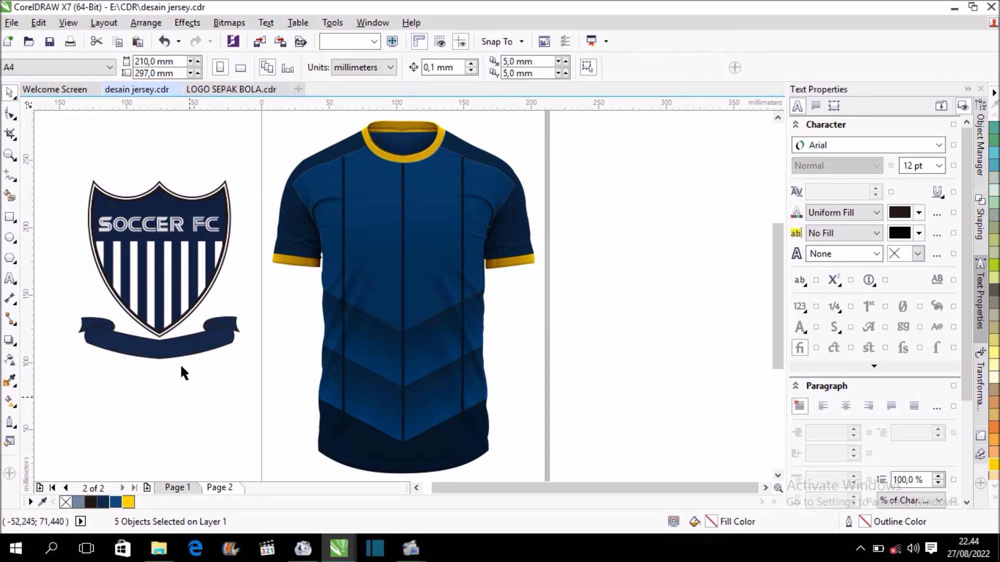
key("Delete")
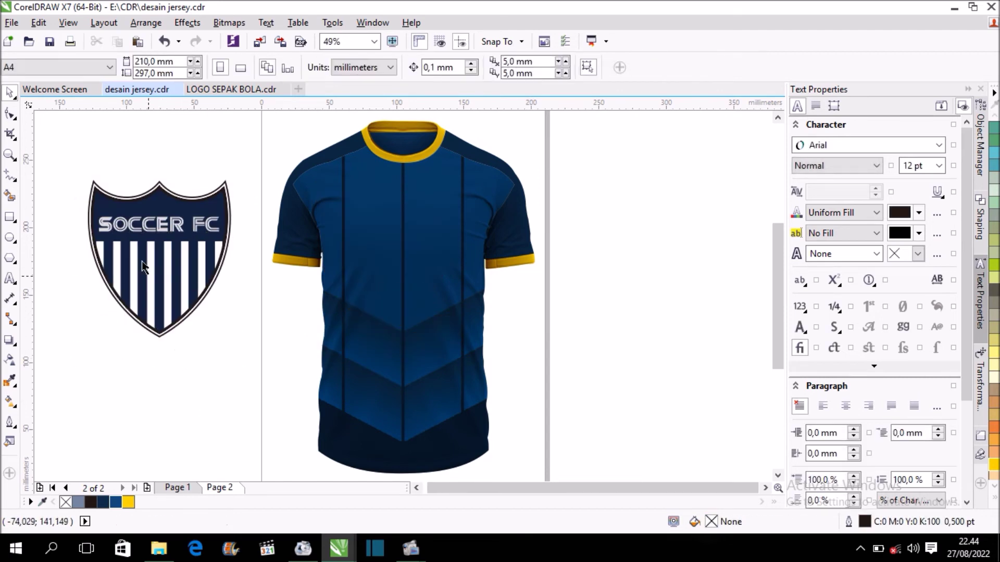
left_click_drag(73, 164, 254, 355)
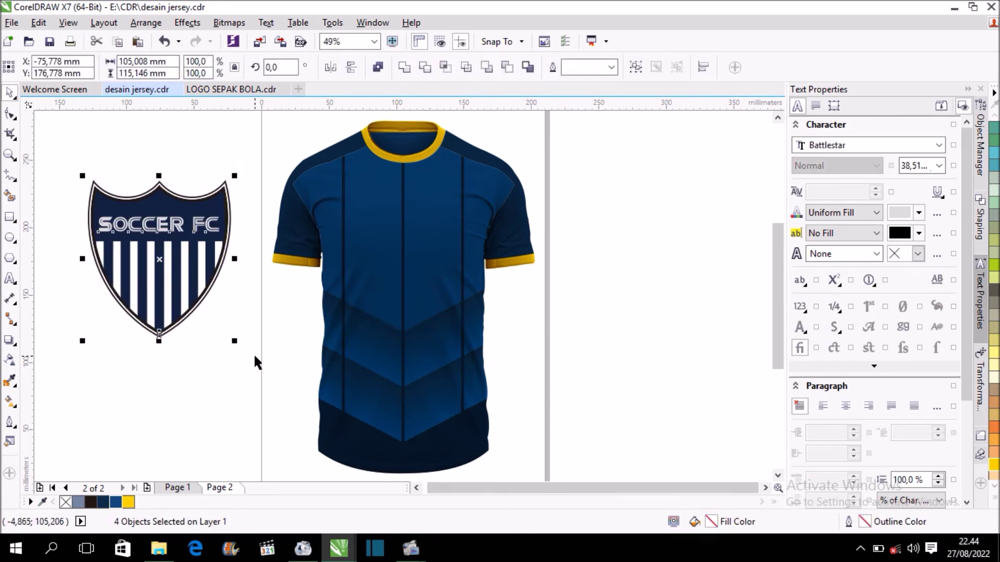
key("ctrl+g")
Shrink the grouped crest to badge size and place it on the jersey's chest
left_click_drag(234, 339, 149, 248)
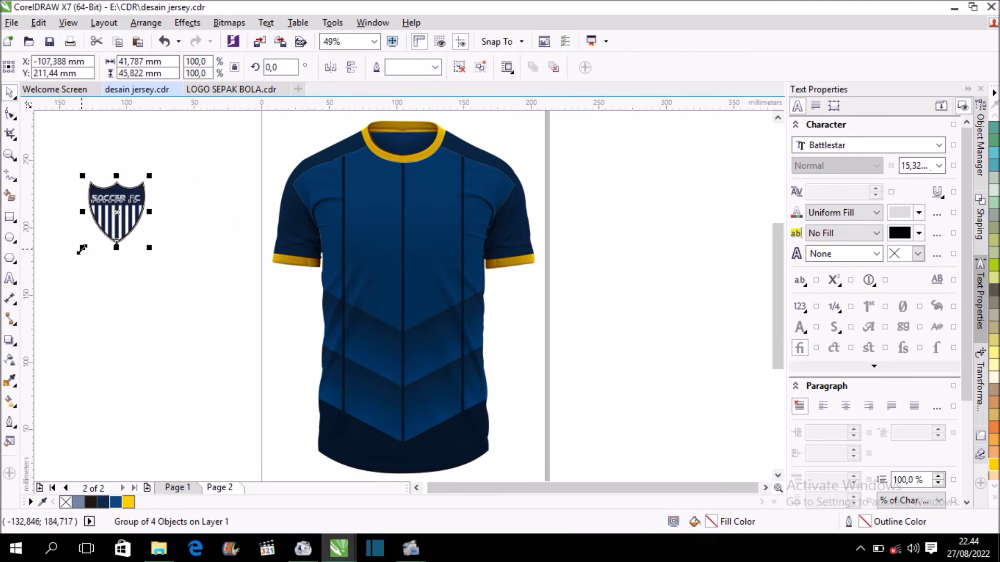
mouse_move(82, 249)
left_mouse_down()
mouse_move(105, 223)
mouse_move(459, 195)
left_mouse_up()
scroll(479, 193, "up", 2)
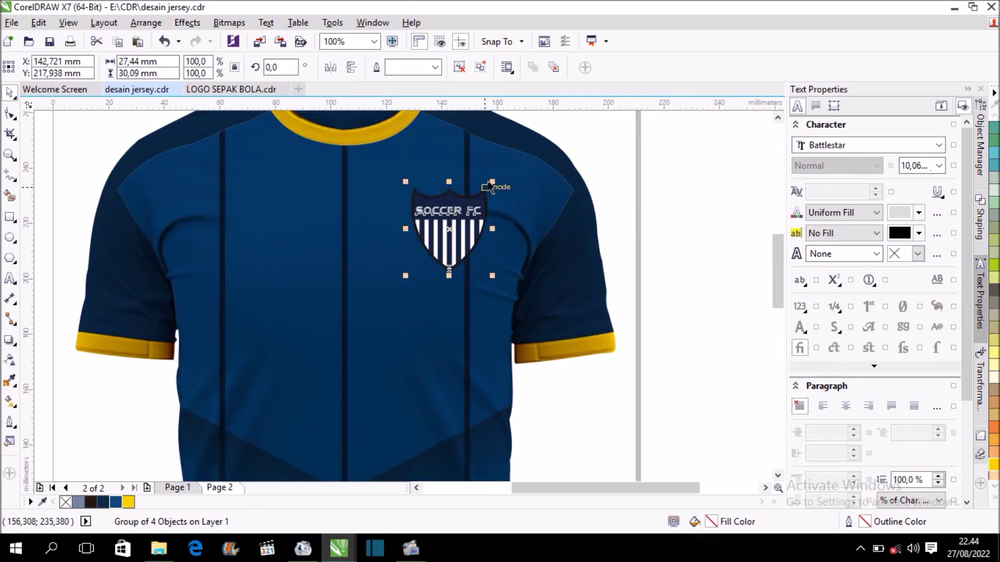
left_click_drag(491, 182, 482, 211)
left_click_drag(446, 243, 440, 253)
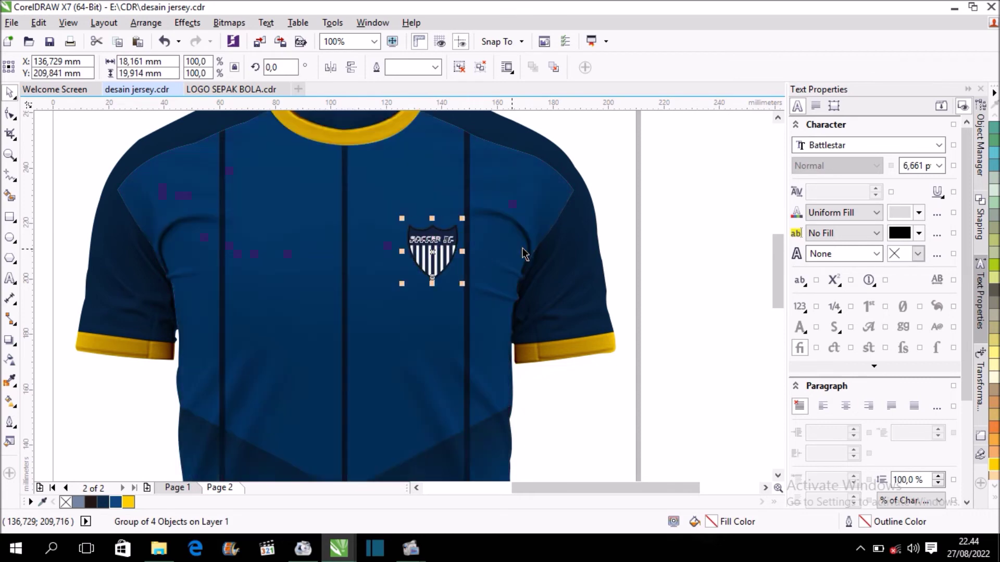
left_click(651, 208)
Ungroup the crest and give the shield's outline curve a white outline
scroll(440, 241, "up", 4)
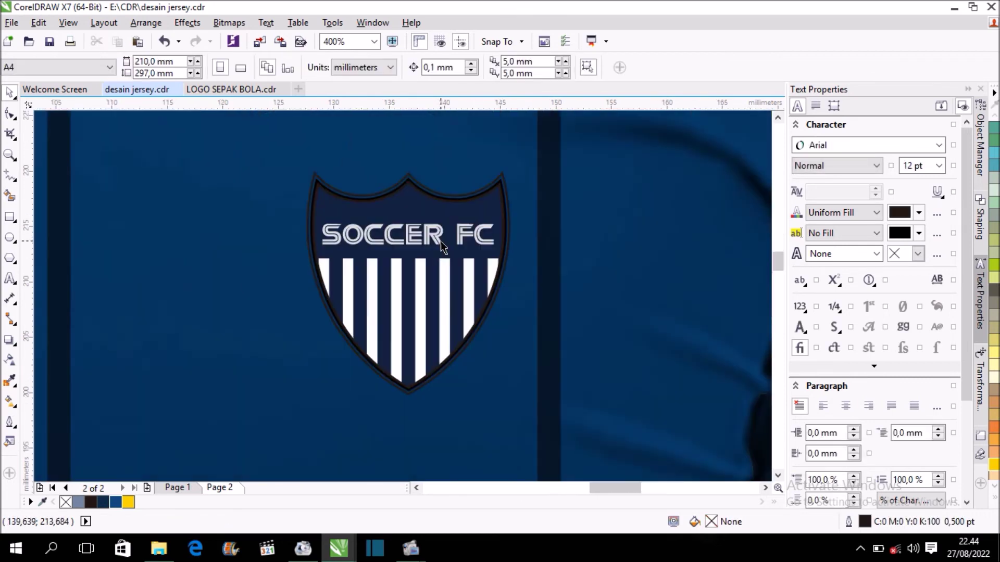
scroll(421, 230, "down", 2)
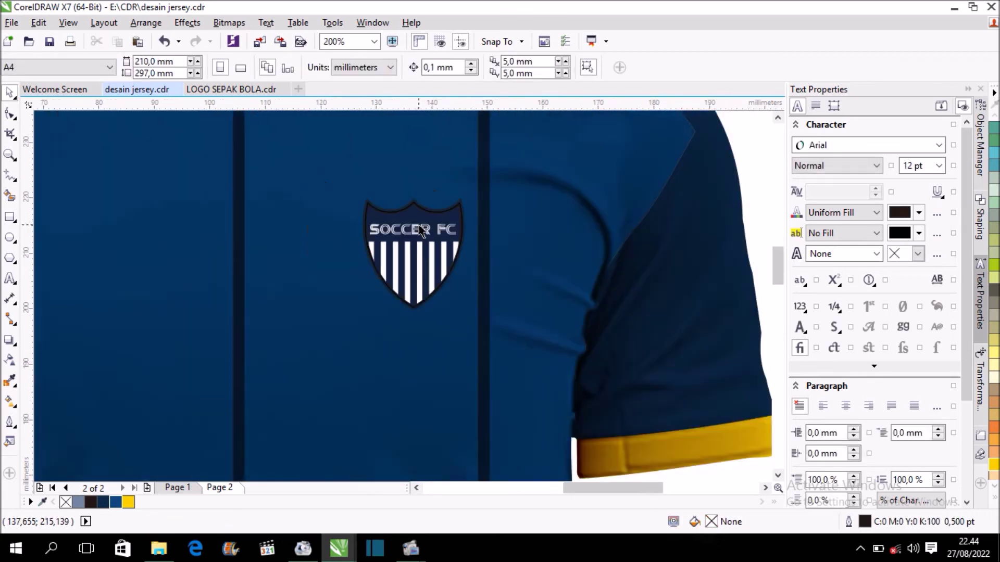
scroll(420, 231, "down", 2)
scroll(424, 223, "up", 4)
left_click(423, 218)
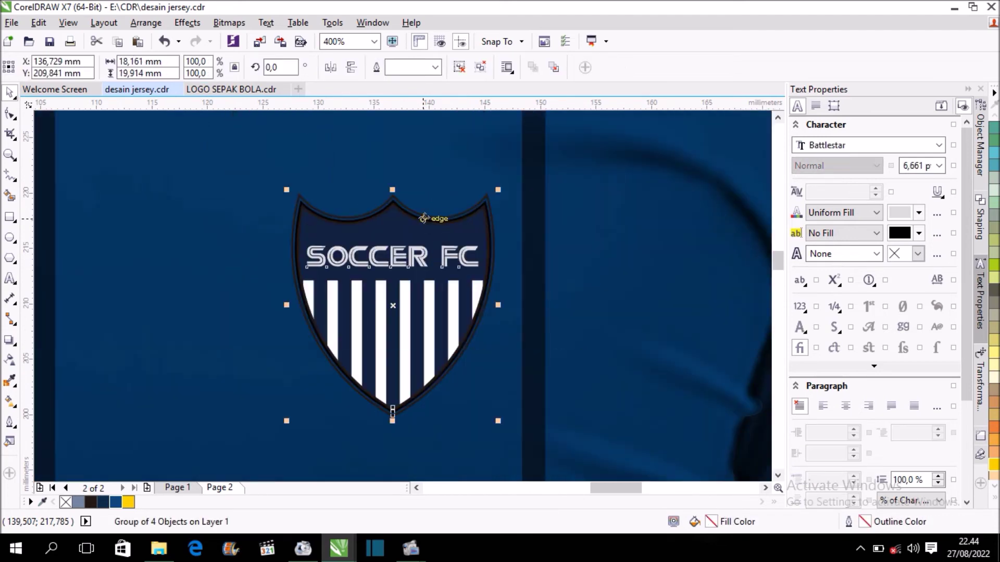
key("ctrl+u")
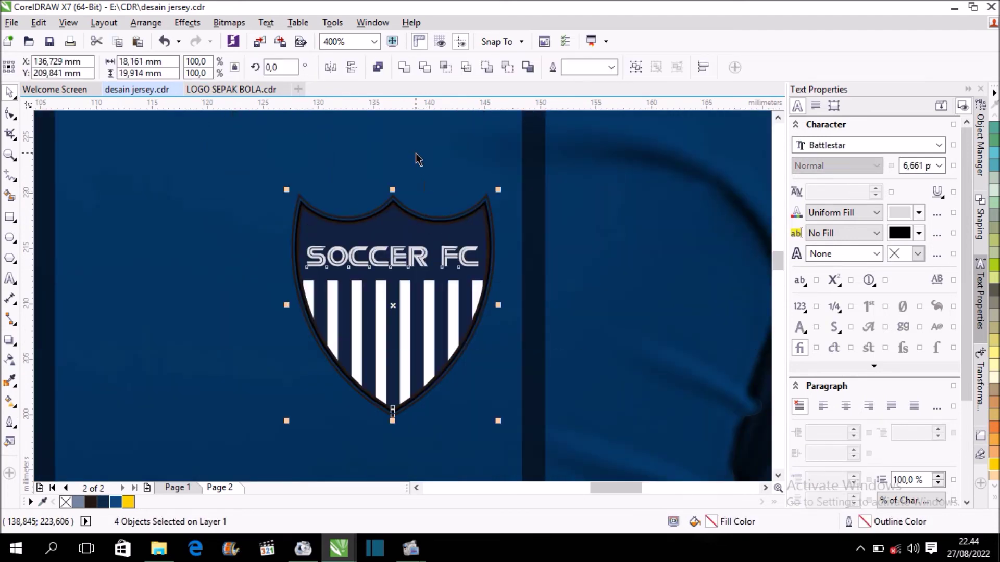
left_click(402, 202)
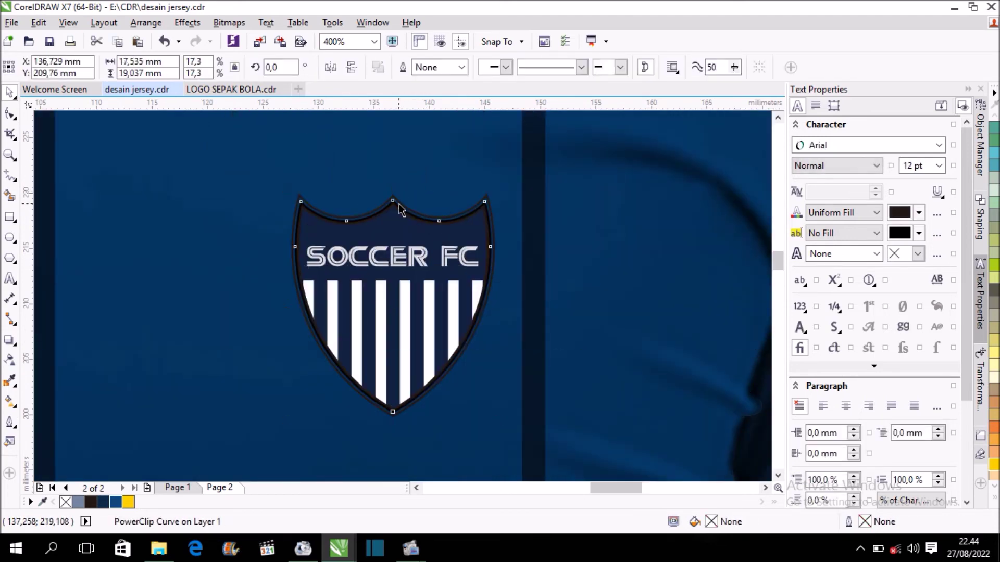
left_click(399, 204)
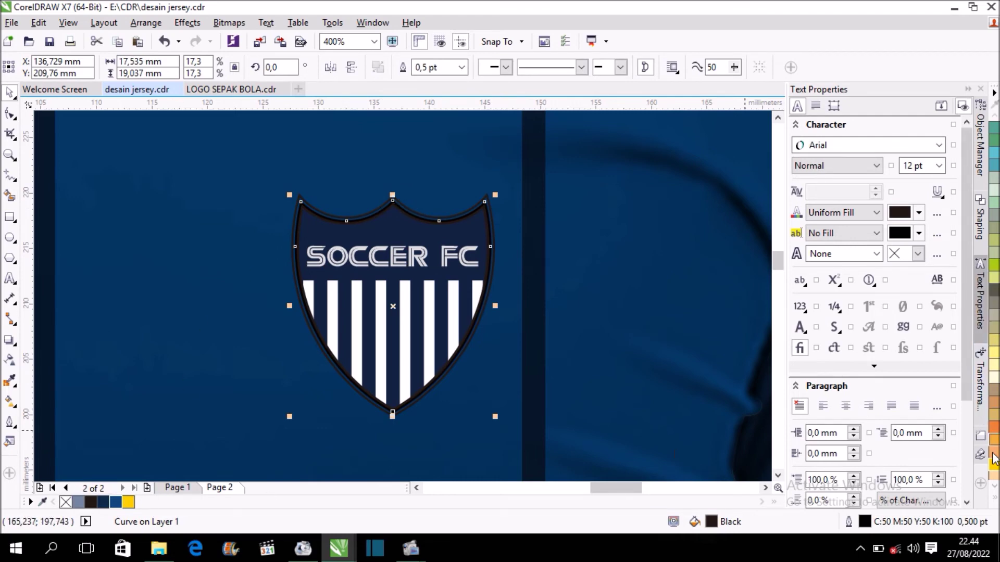
left_click(995, 501)
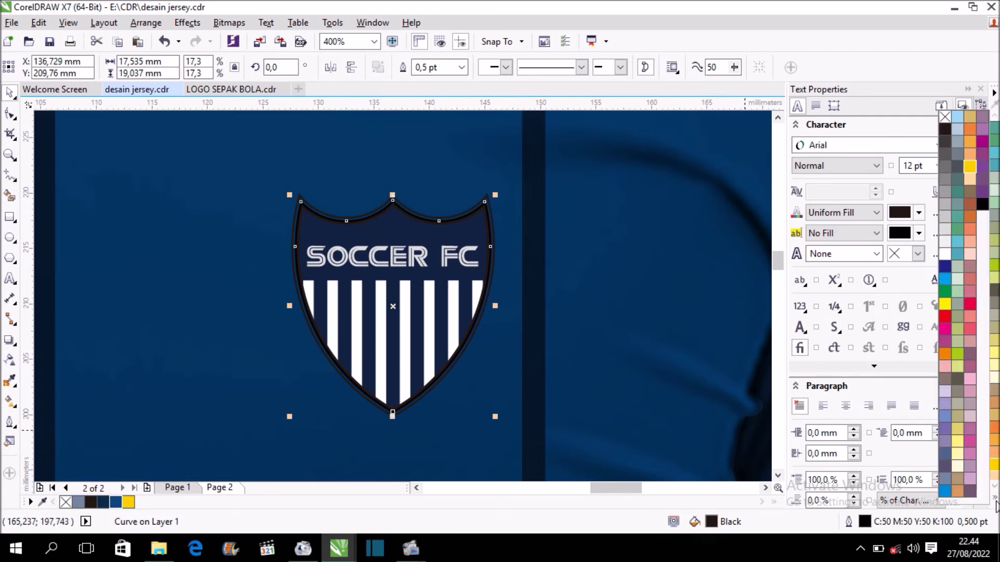
right_click(944, 254)
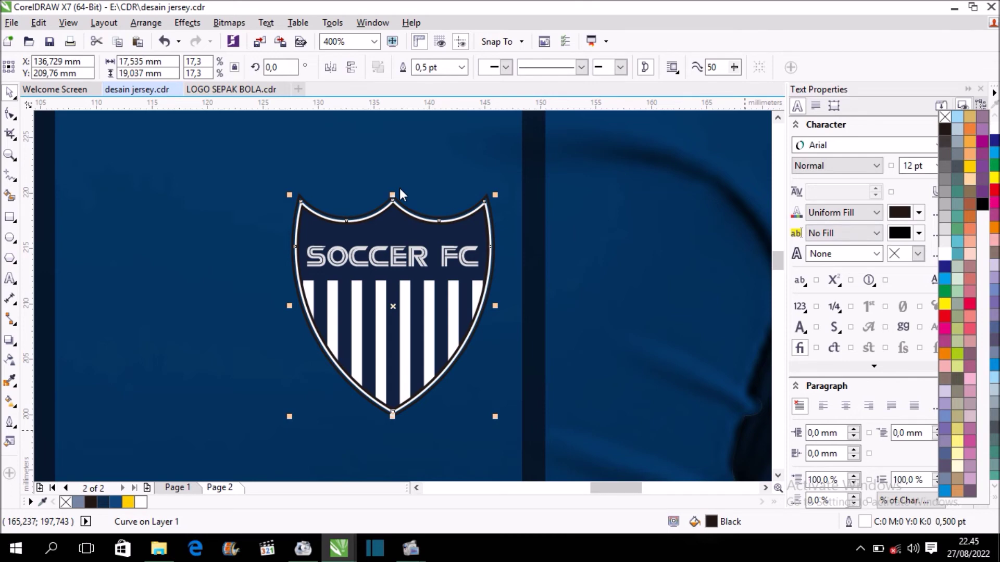
Give the larger outer shield curve a white outline as well
scroll(403, 191, "up", 1)
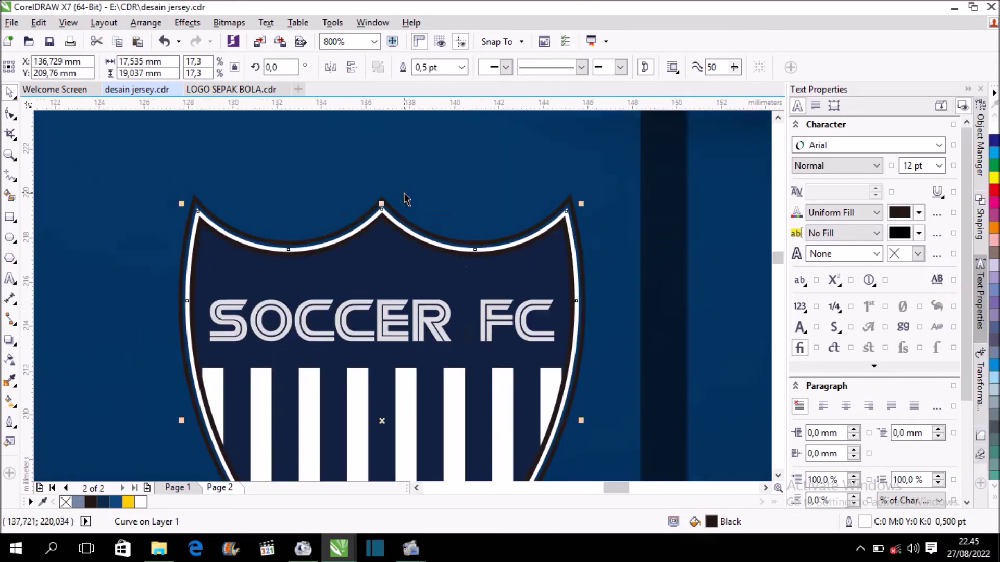
left_click(406, 225)
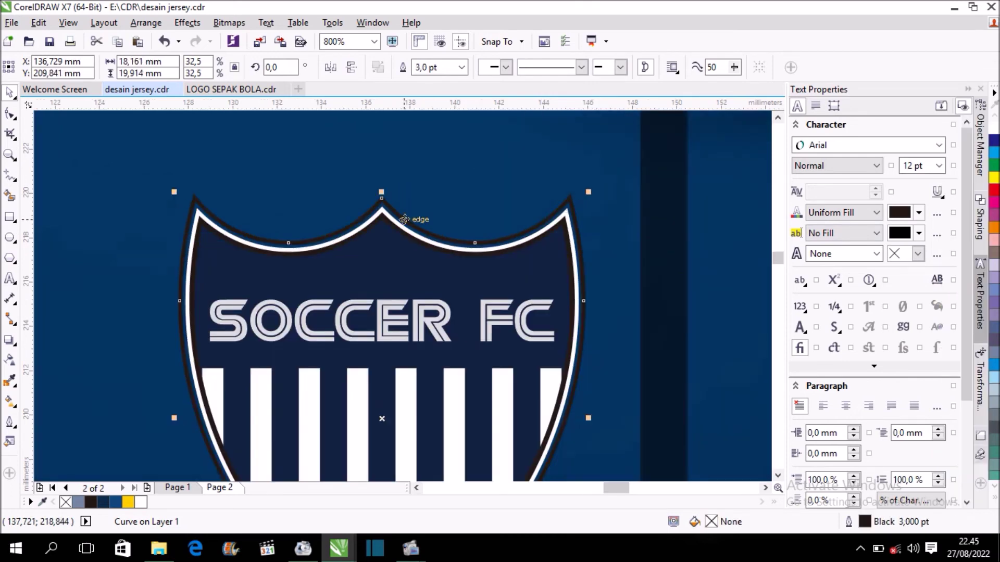
right_click(144, 504)
scroll(355, 252, "down", 1)
scroll(356, 252, "down", 1)
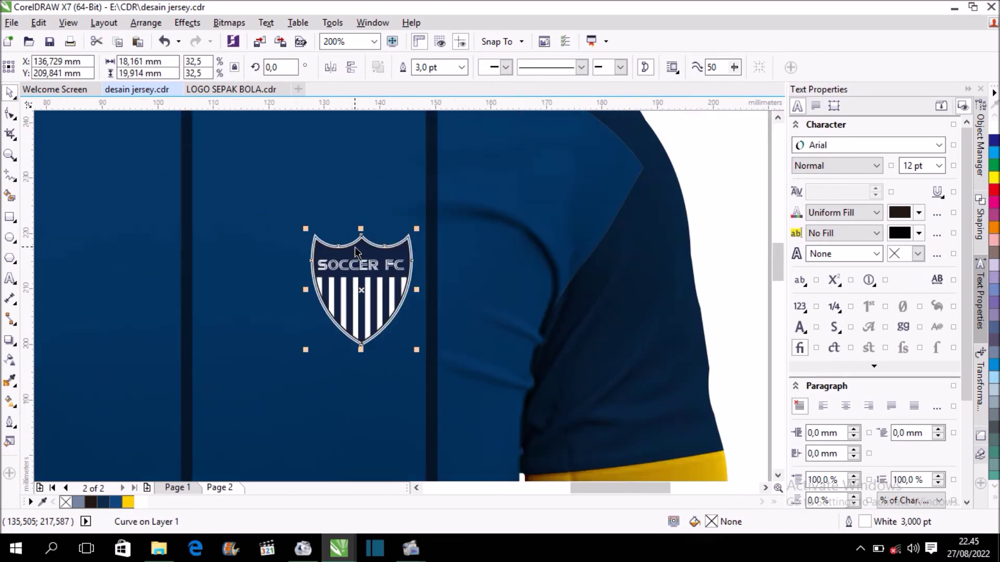
left_click(726, 215)
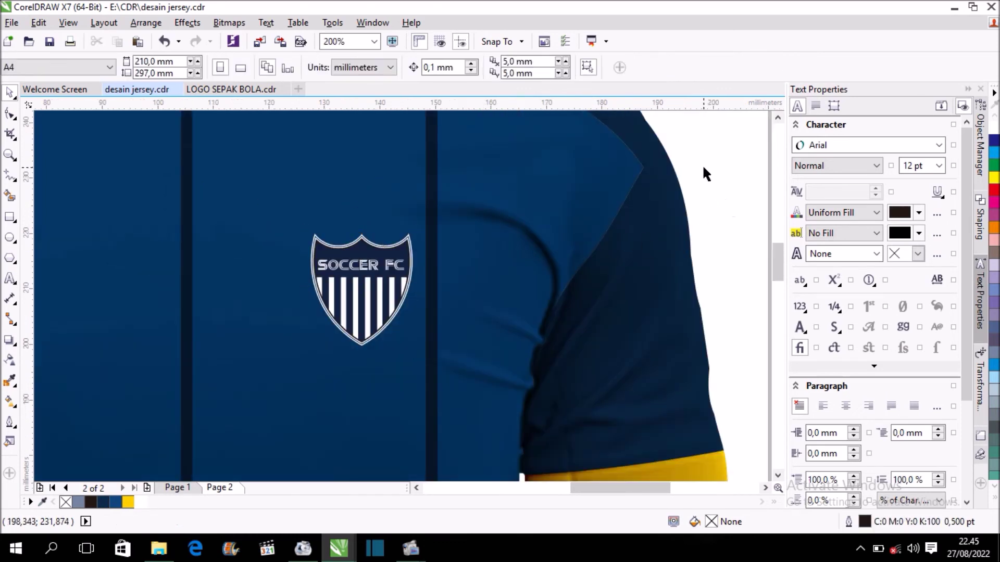
scroll(398, 237, "up", 1)
scroll(385, 239, "up", 1)
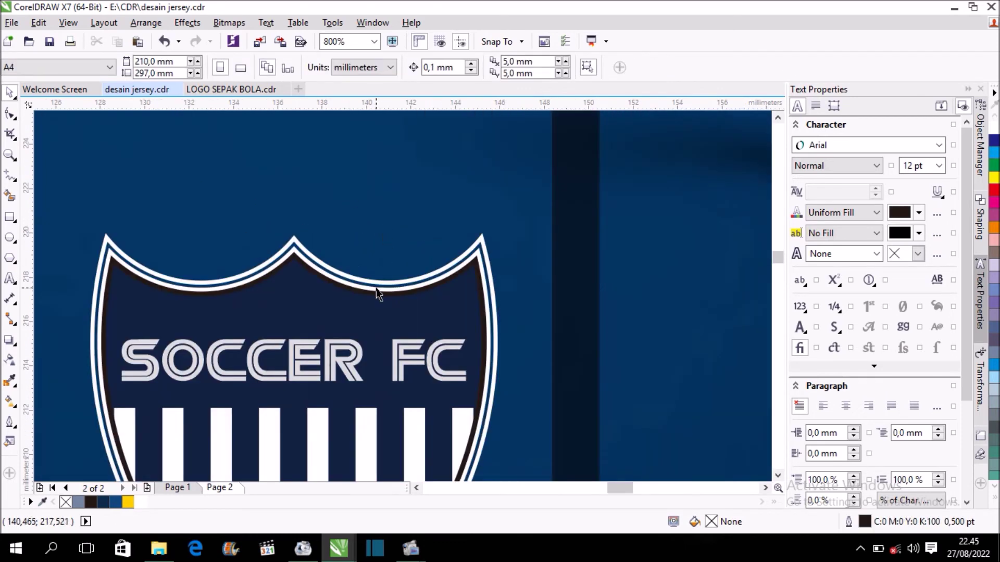
Set the inner shield curve's outline to deep yellow, keeping the outer outline white
left_click(377, 288)
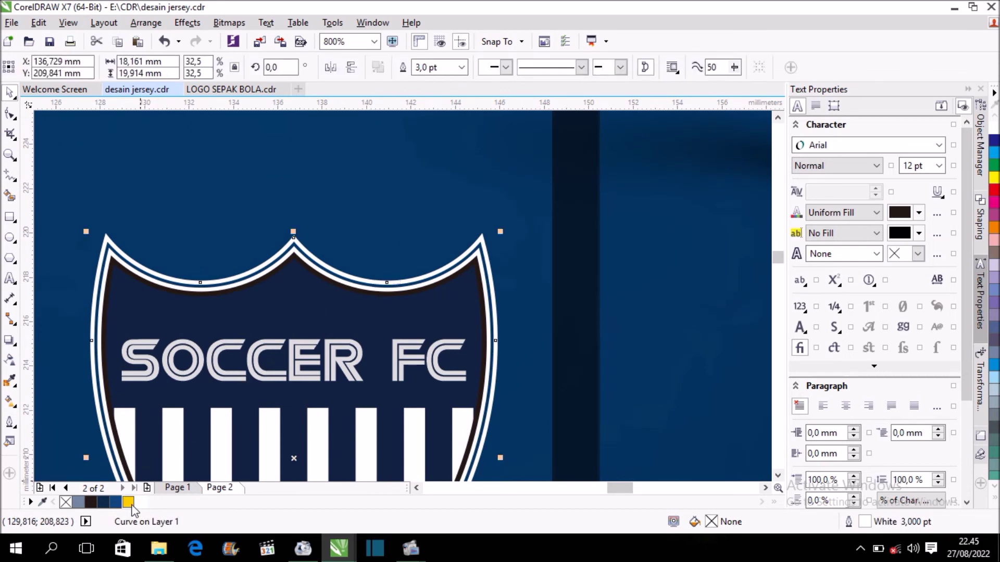
right_click(128, 502)
left_click(388, 289)
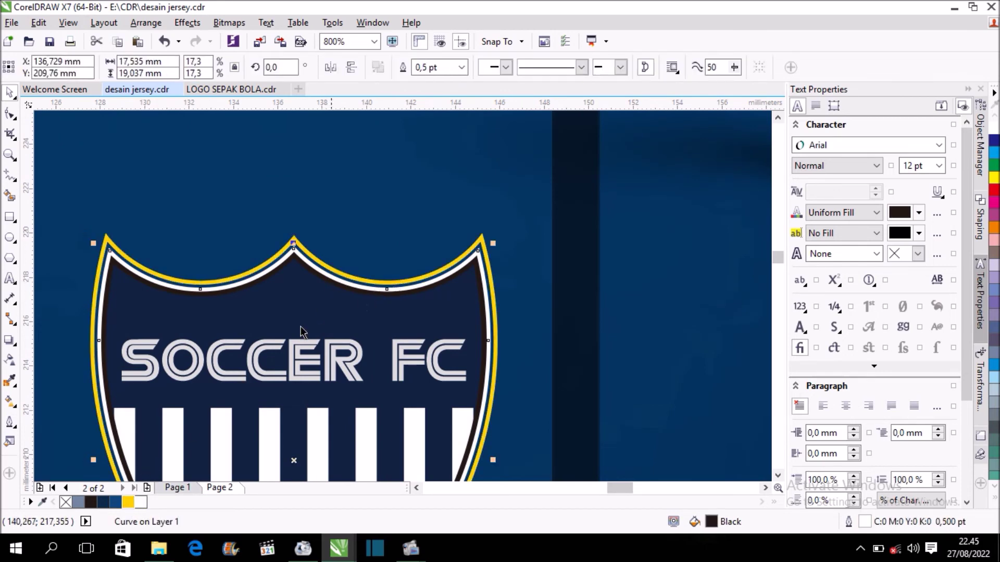
right_click(128, 502)
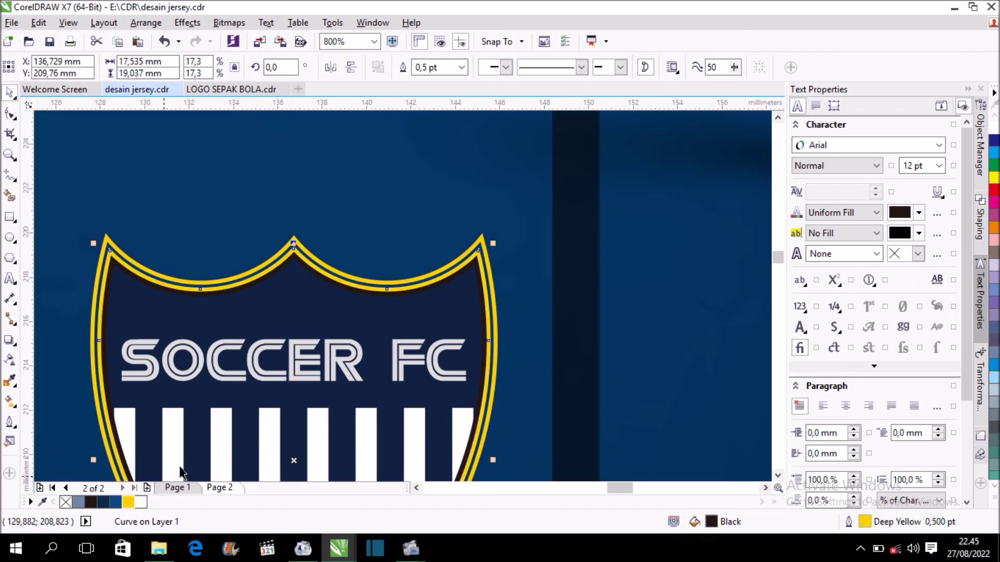
scroll(375, 290, "down", 1)
scroll(364, 250, "up", 2)
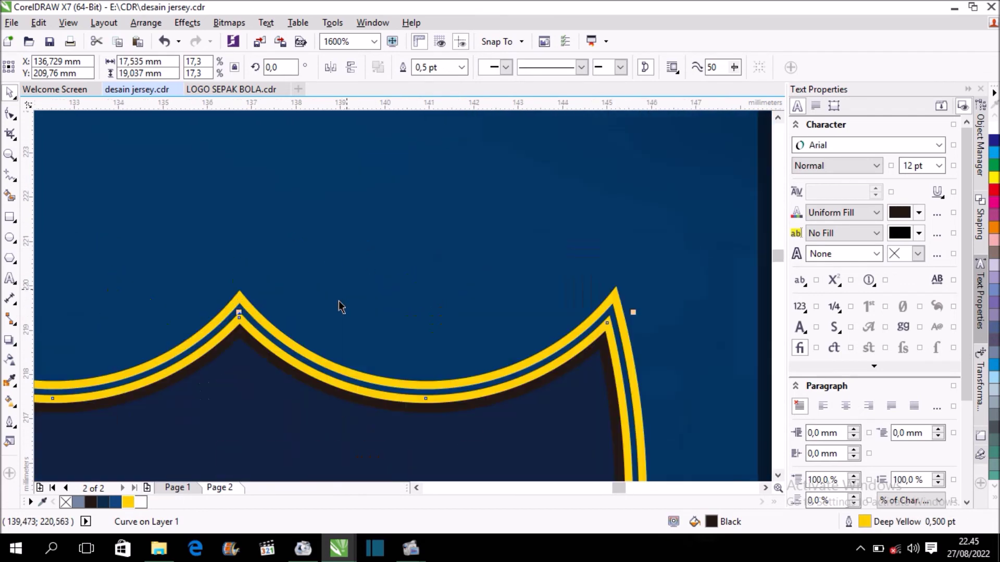
left_click(297, 348)
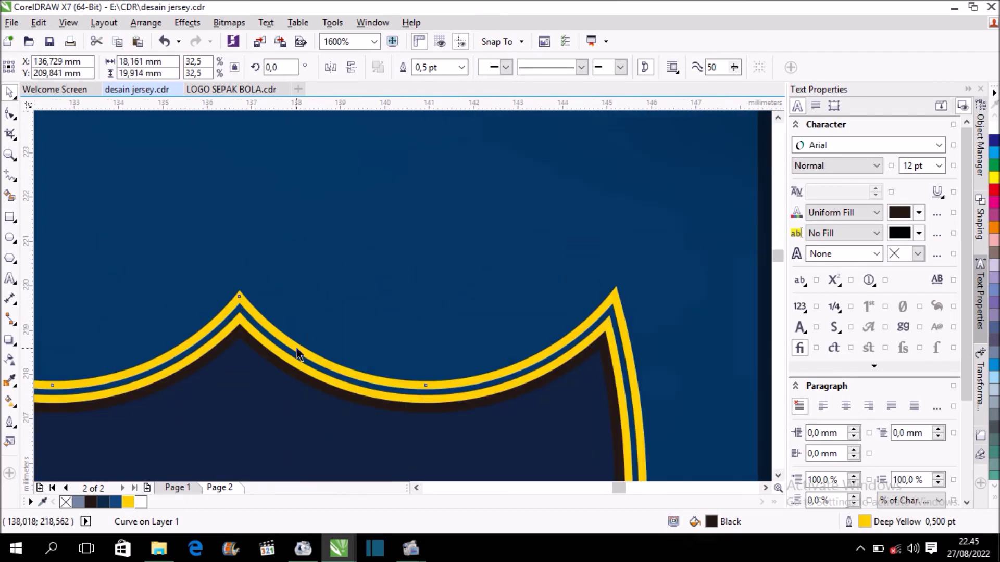
right_click(141, 502)
scroll(350, 245, "down", 3)
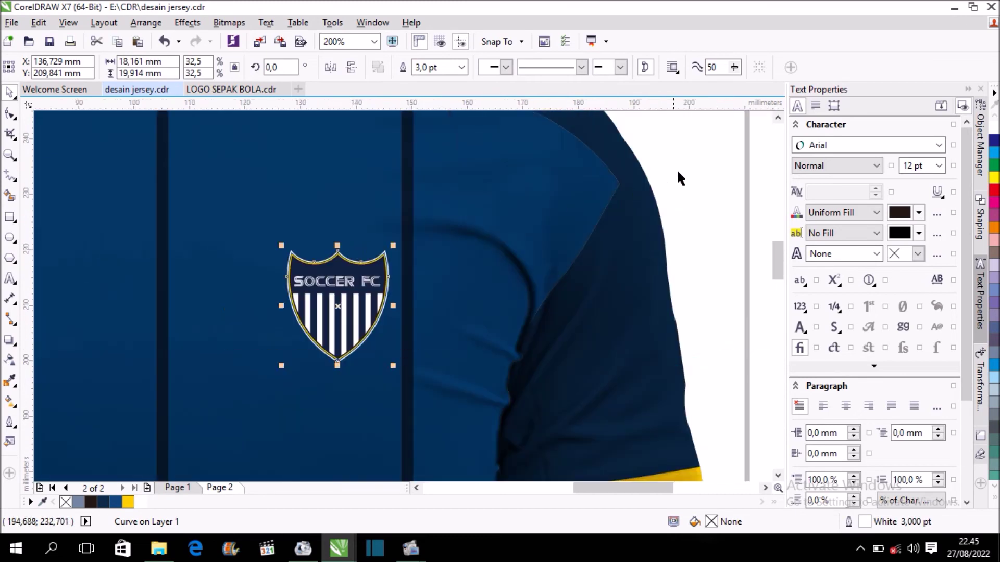
mouse_move(708, 164)
left_mouse_down()
mouse_move(236, 348)
mouse_move(245, 388)
mouse_move(235, 368)
left_mouse_up()
Regroup the crest's four objects and fine-tune its size and position on the chest
key("ctrl+g")
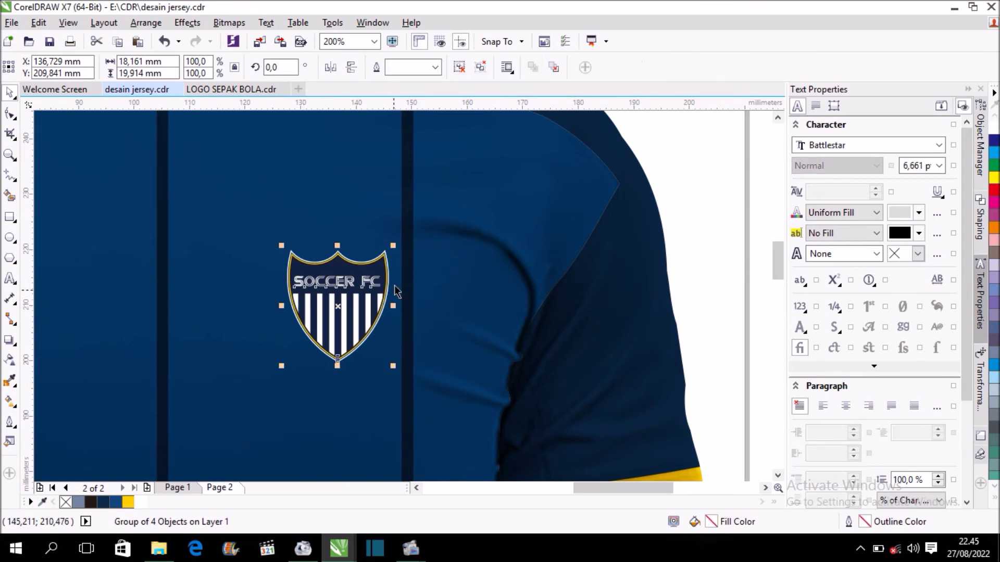
scroll(397, 278, "down", 1)
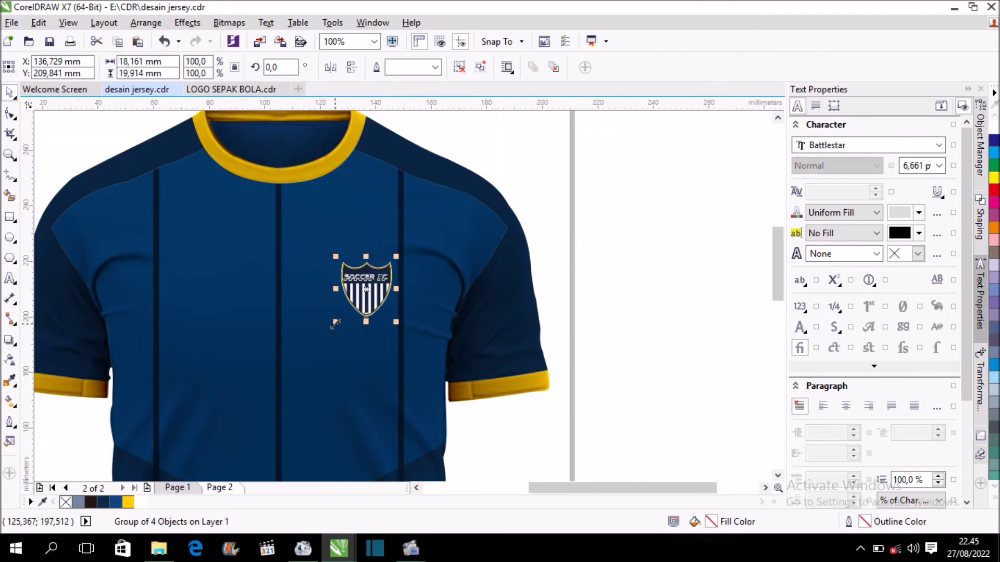
left_click_drag(340, 320, 355, 306)
scroll(380, 266, "up", 1)
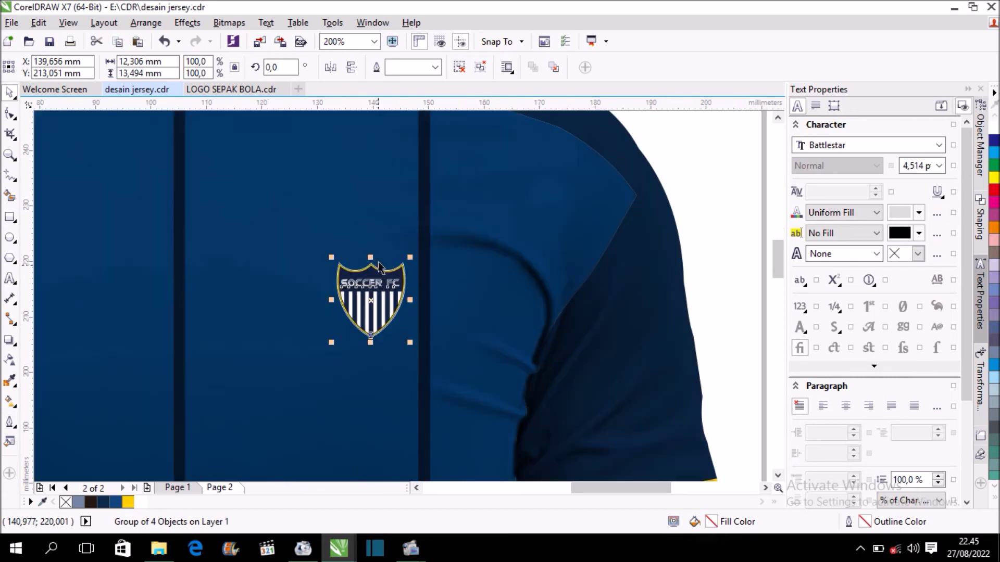
left_click_drag(375, 301, 362, 319)
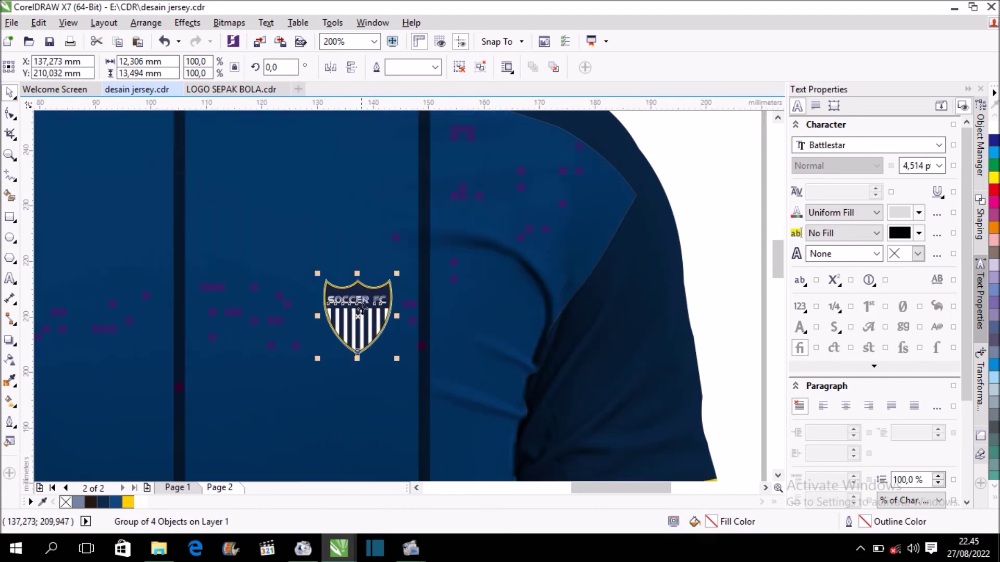
scroll(362, 319, "down", 2)
scroll(360, 307, "up", 1)
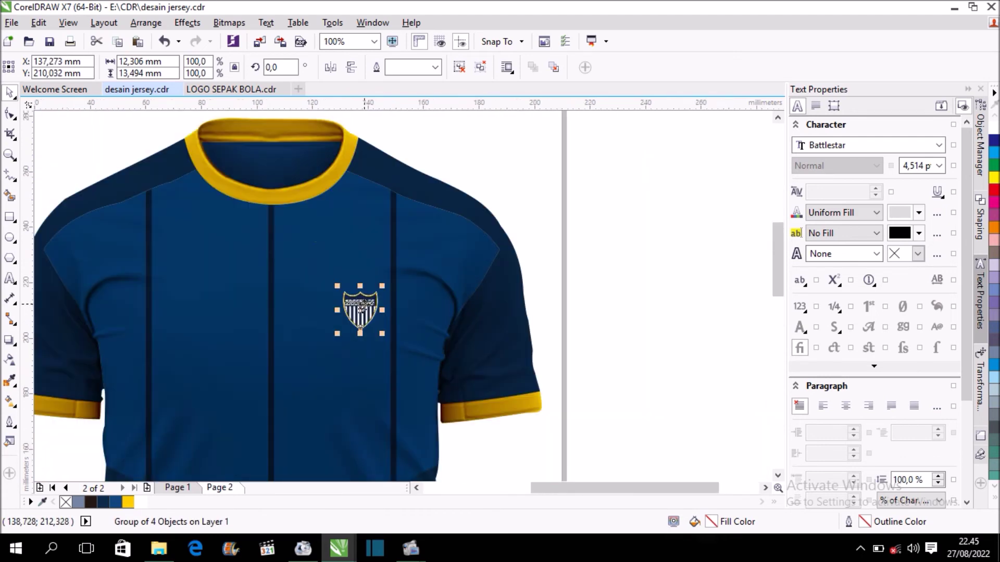
left_click(360, 308)
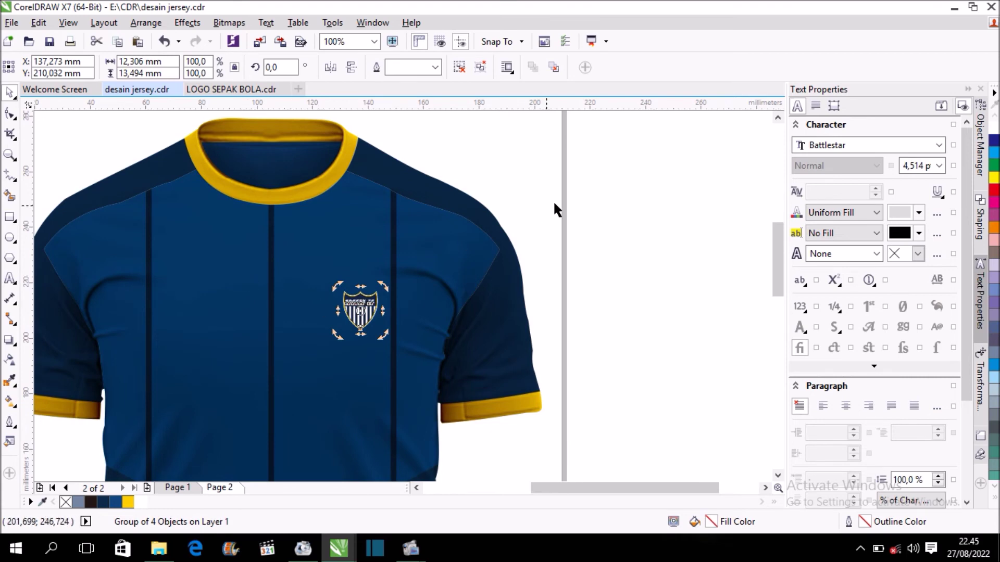
left_click(613, 193)
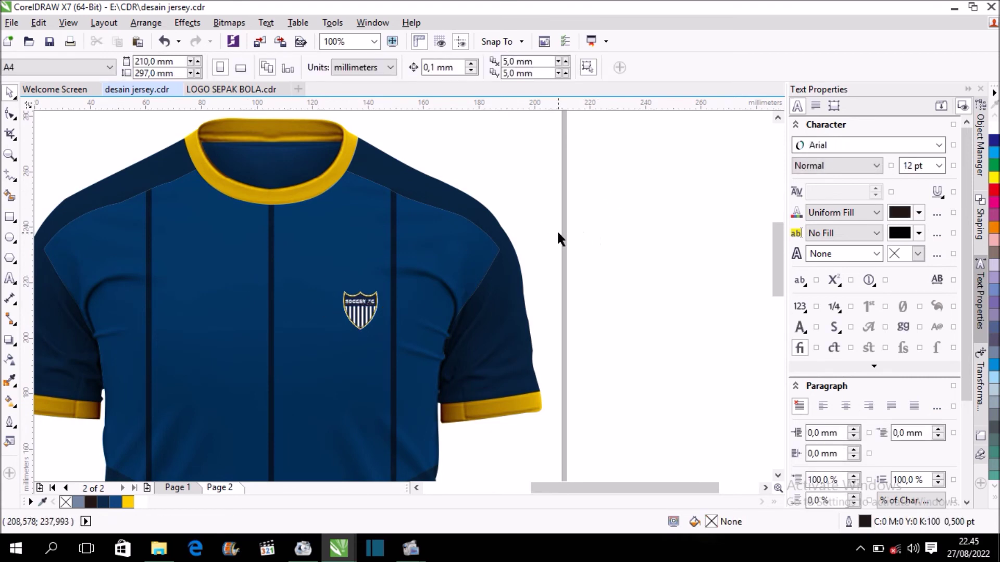
Enlarge the crest slightly to about 14.6 × 16 mm
scroll(419, 302, "up", 2)
left_click(420, 271)
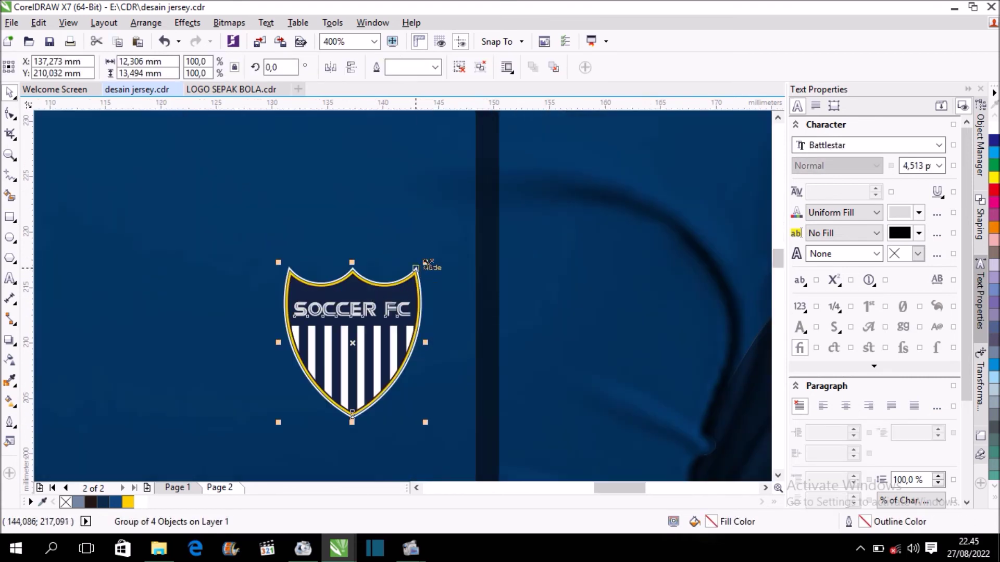
left_click_drag(426, 263, 471, 252)
scroll(470, 252, "down", 2)
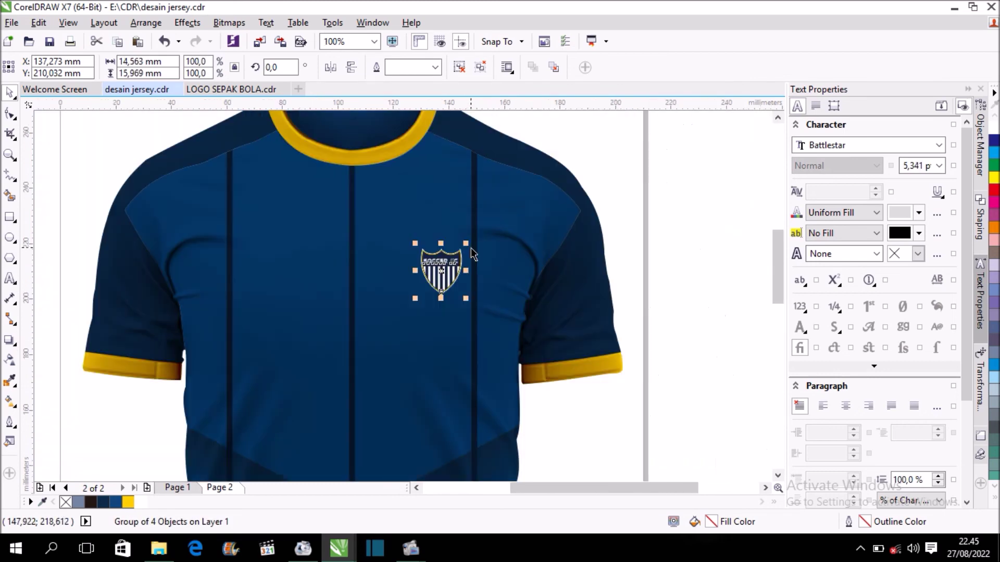
left_click(670, 242)
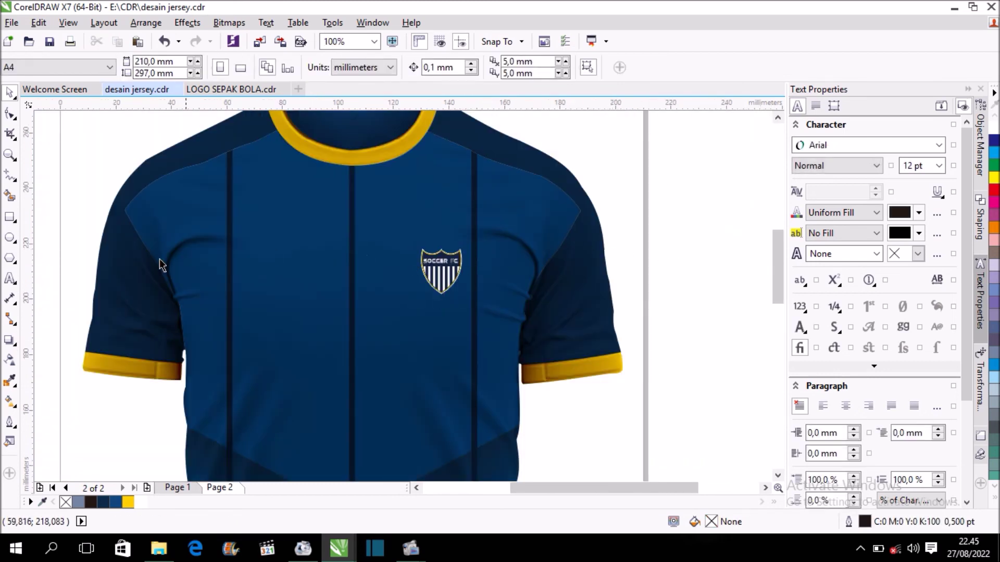
left_click(10, 279)
Add a deep yellow 'M' in ParkAvenue BT on the left chest
scroll(252, 271, "up", 1)
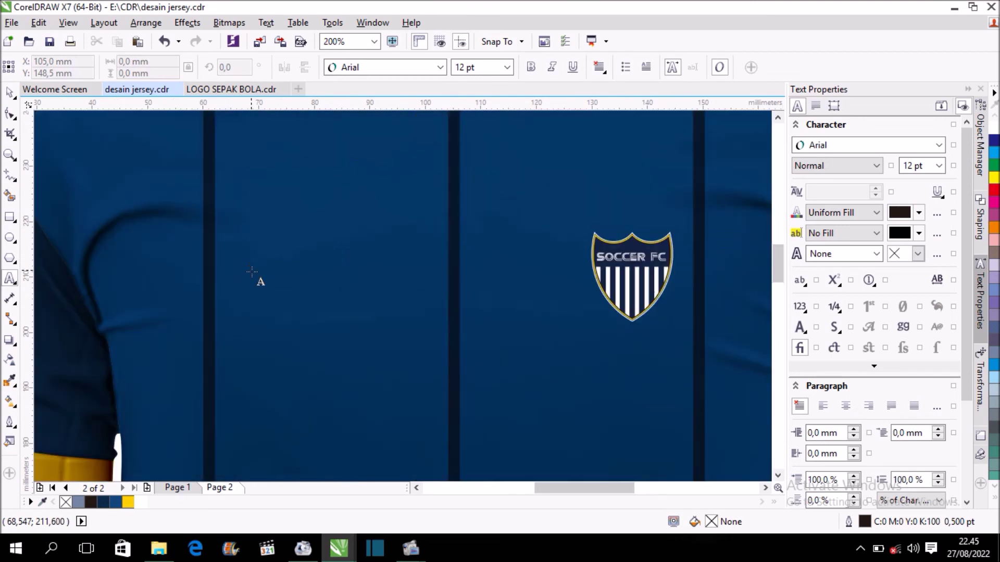
left_click(261, 268)
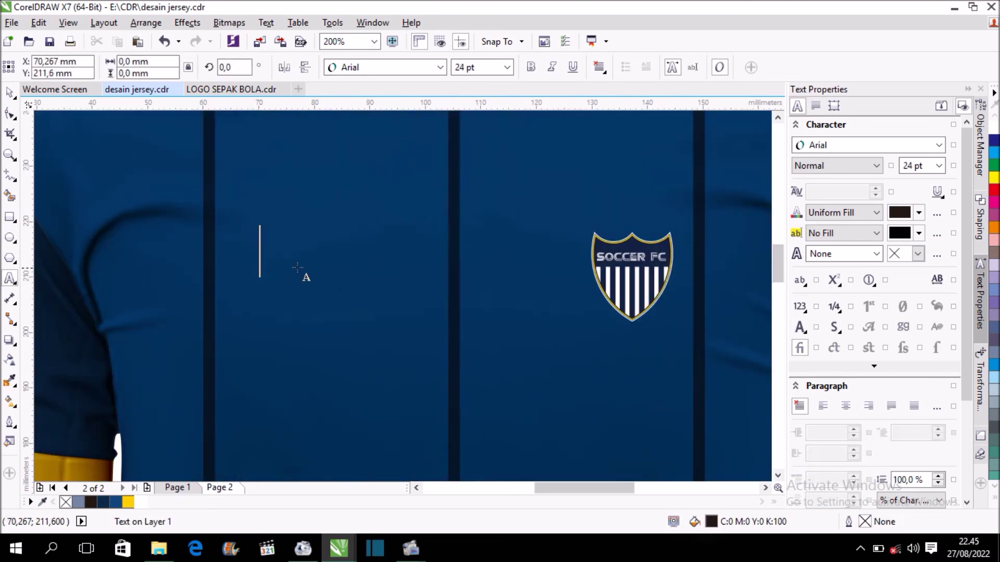
type("M")
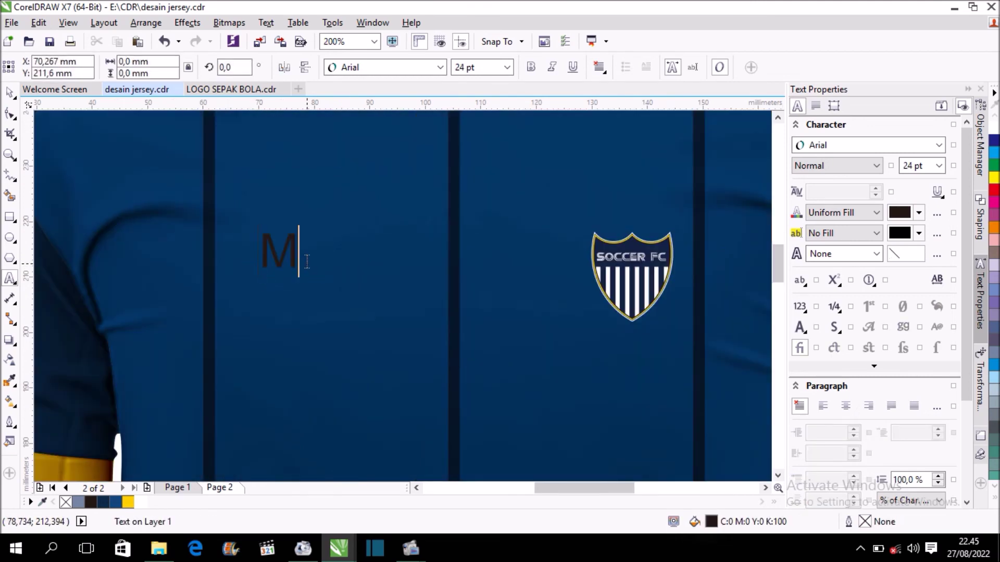
key("ctrl+space")
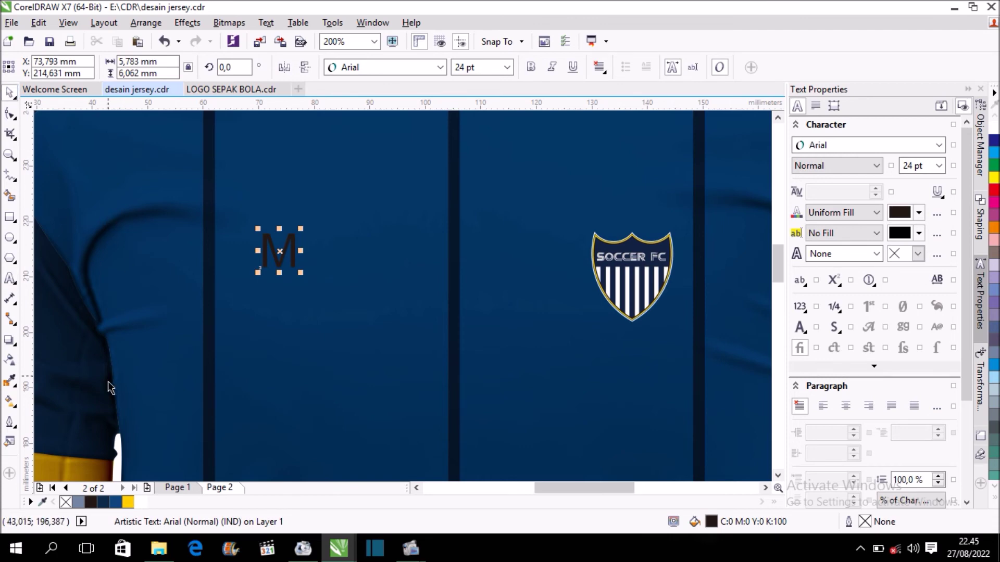
left_click(128, 502)
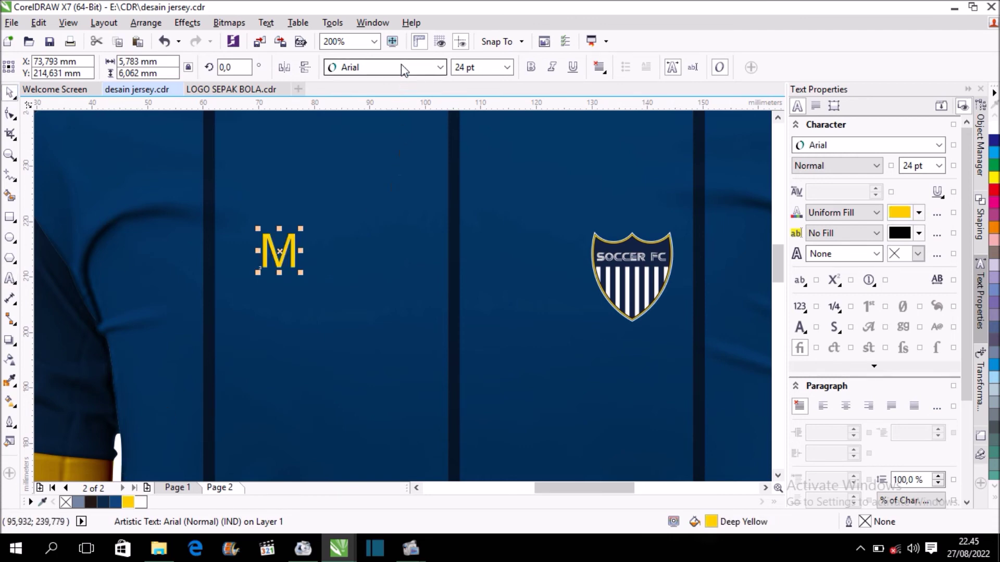
left_click(401, 70)
left_click(404, 137)
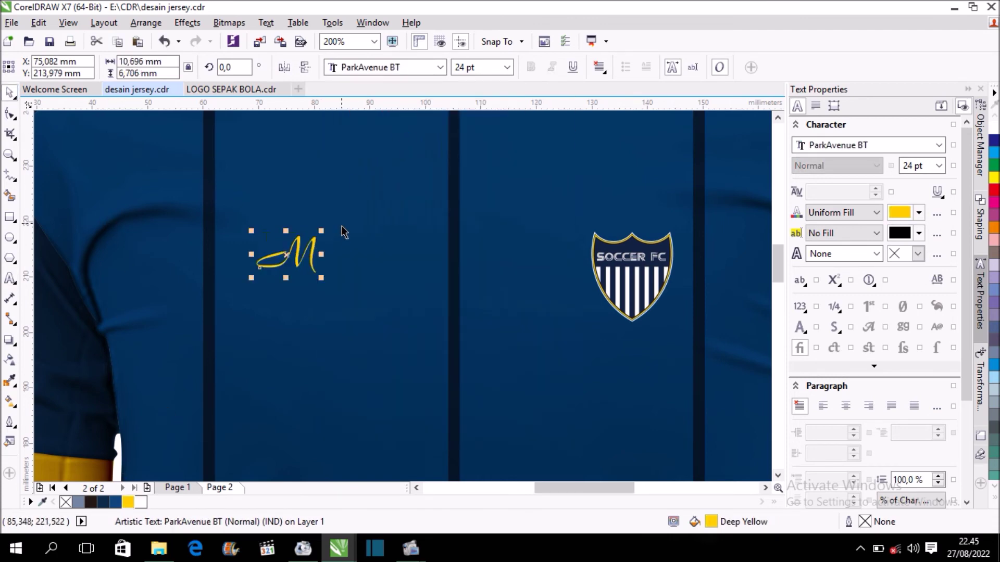
Scale the script M up to about 45 pt and position it opposite the crest
left_click_drag(321, 231, 373, 198)
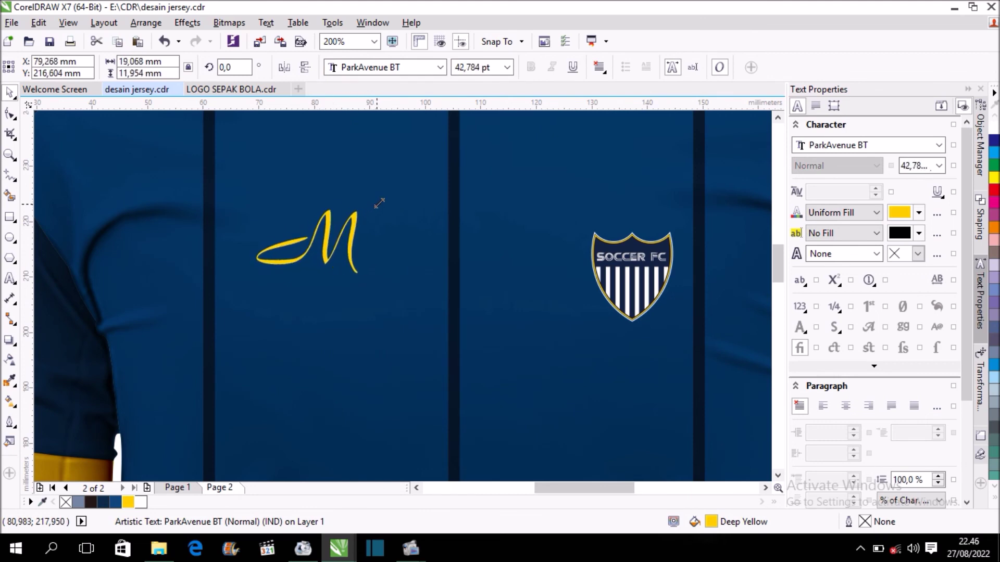
left_click_drag(314, 235, 290, 275)
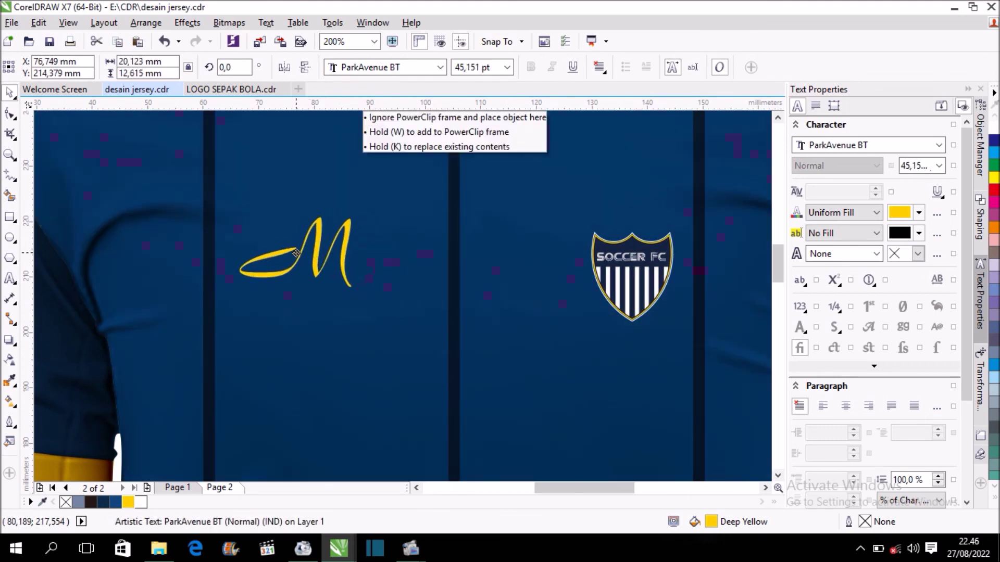
left_click_drag(290, 276, 285, 283)
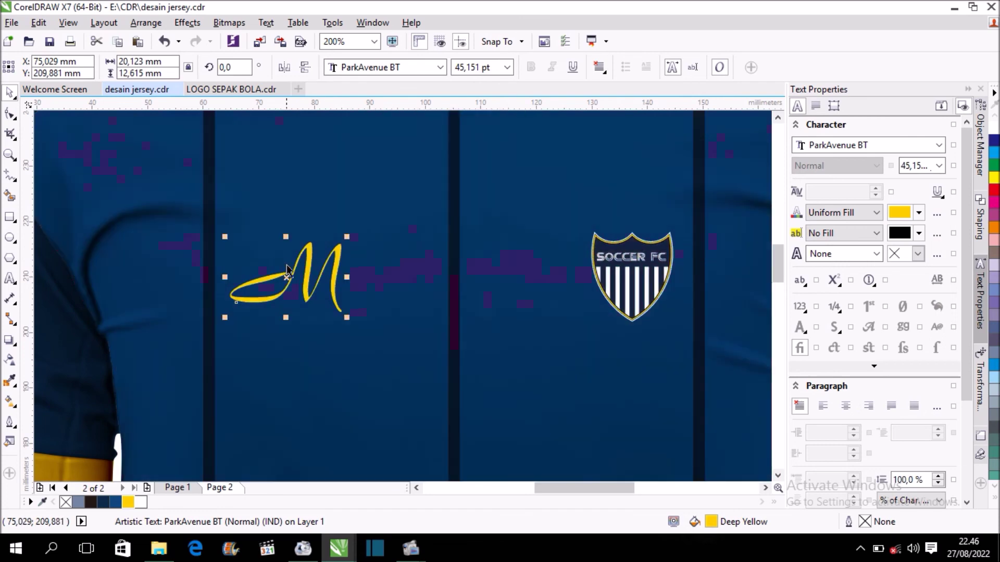
left_click(299, 189)
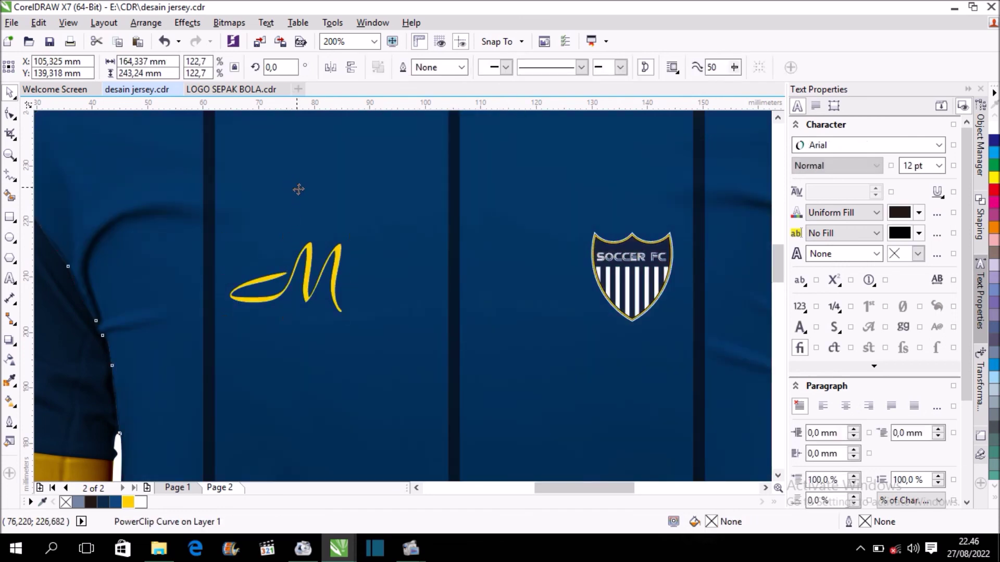
left_click(7, 284)
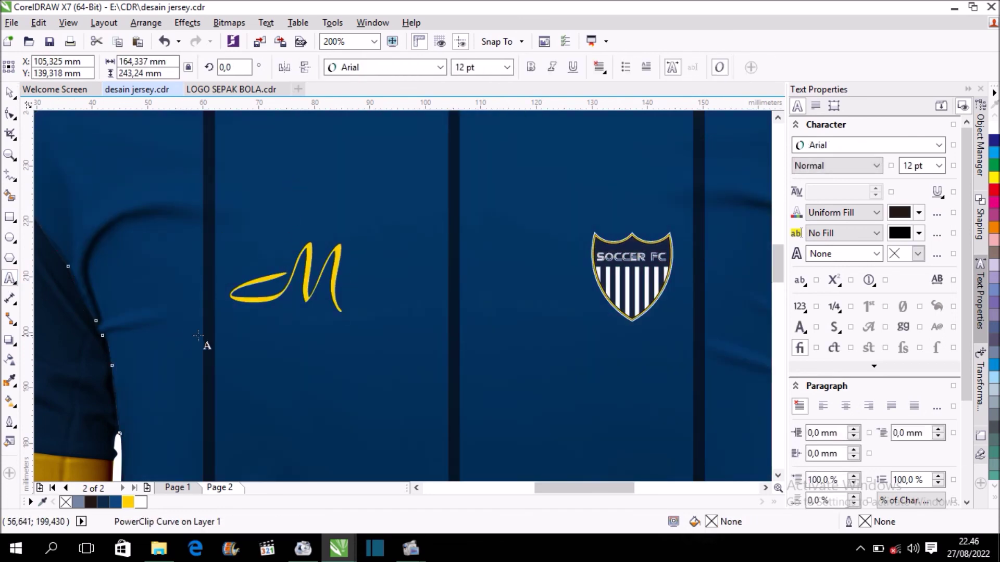
Add white 12 pt 'MAFAZA STUDIO' text just below the M
left_click(236, 322)
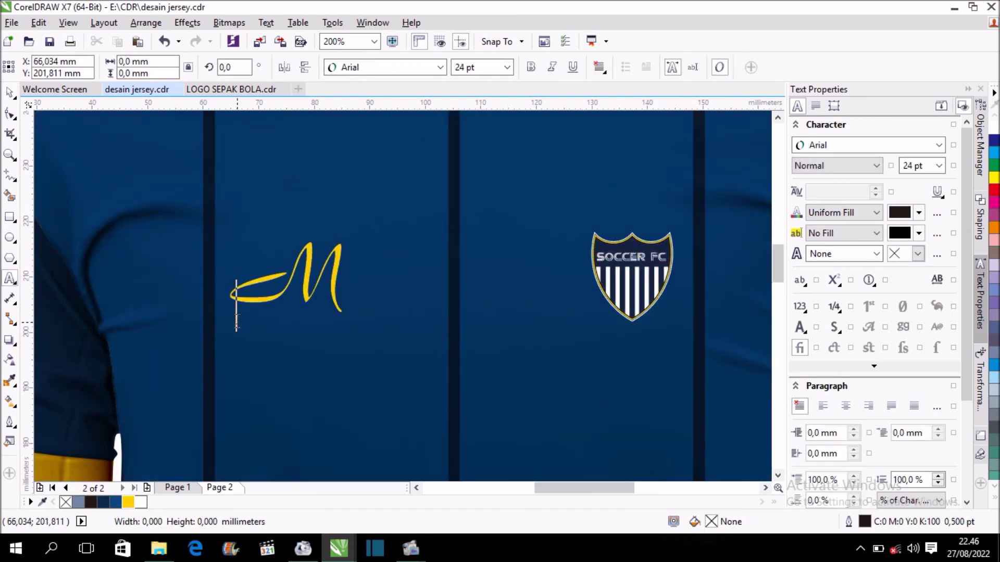
left_click(507, 67)
left_click(484, 156)
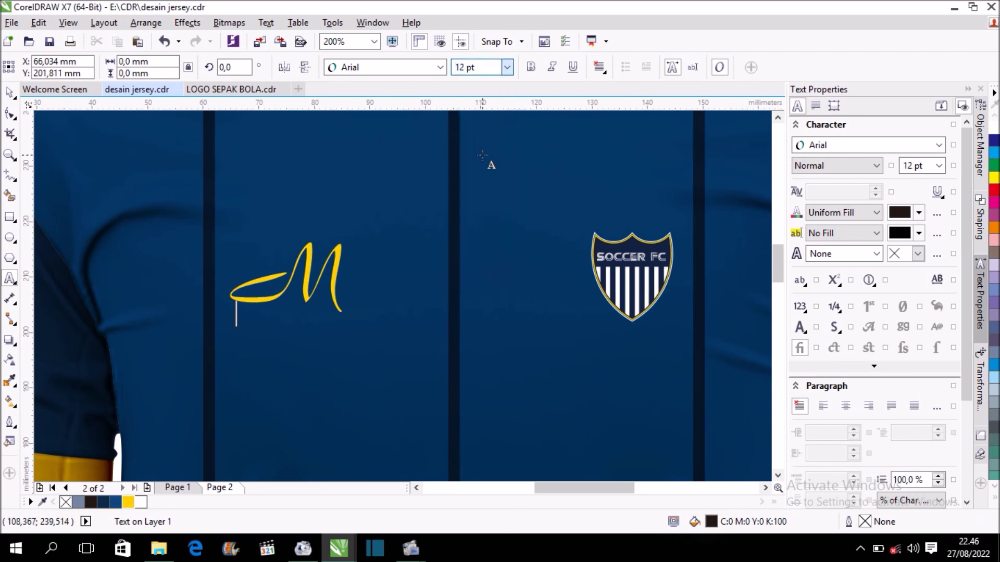
type("AFAZA STUDIO")
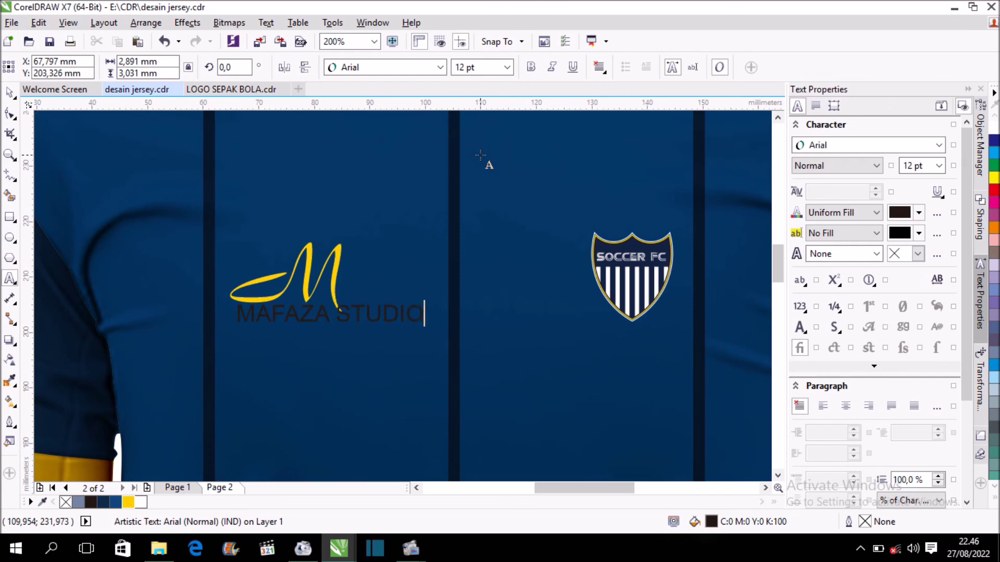
key("Escape")
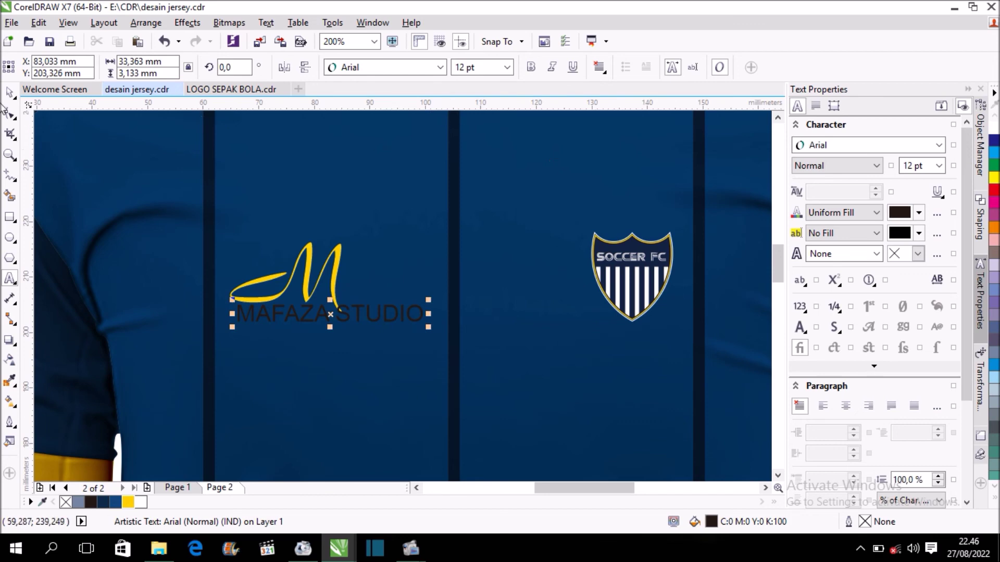
left_click(10, 94)
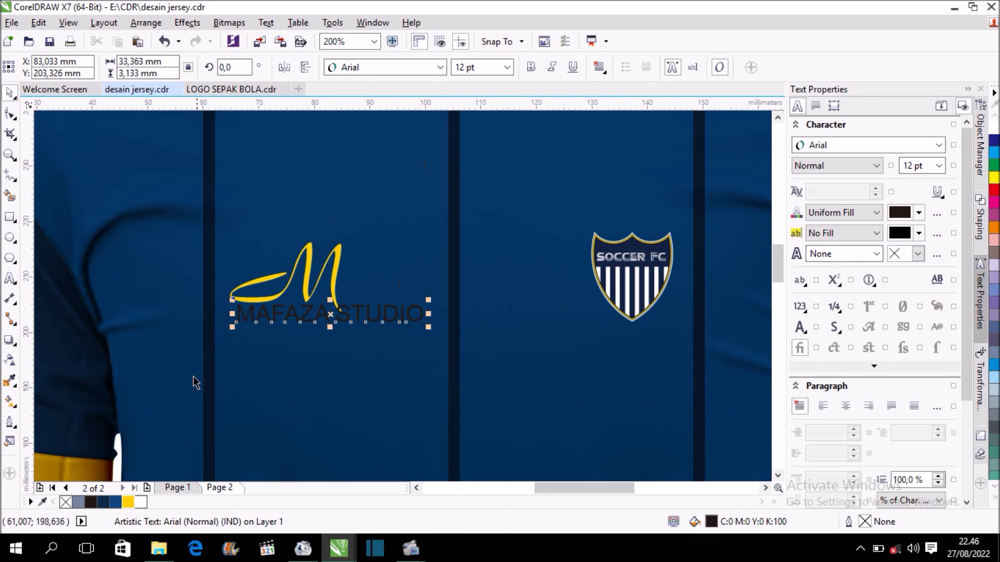
left_click(141, 502)
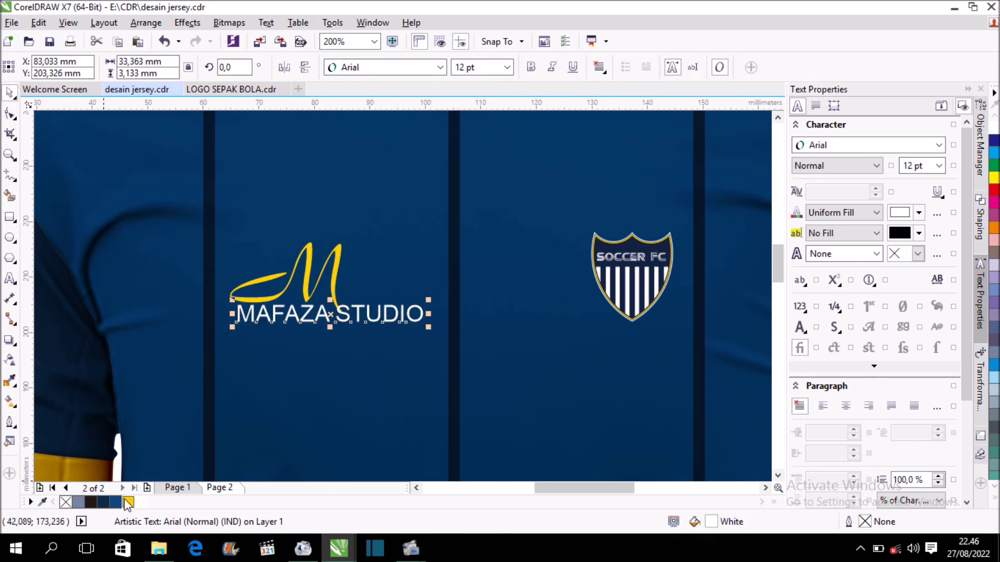
Set MAFAZA STUDIO to Best School, about 9.1 pt, under the M, then finish the PowerClip edit
left_click_drag(433, 298, 419, 306)
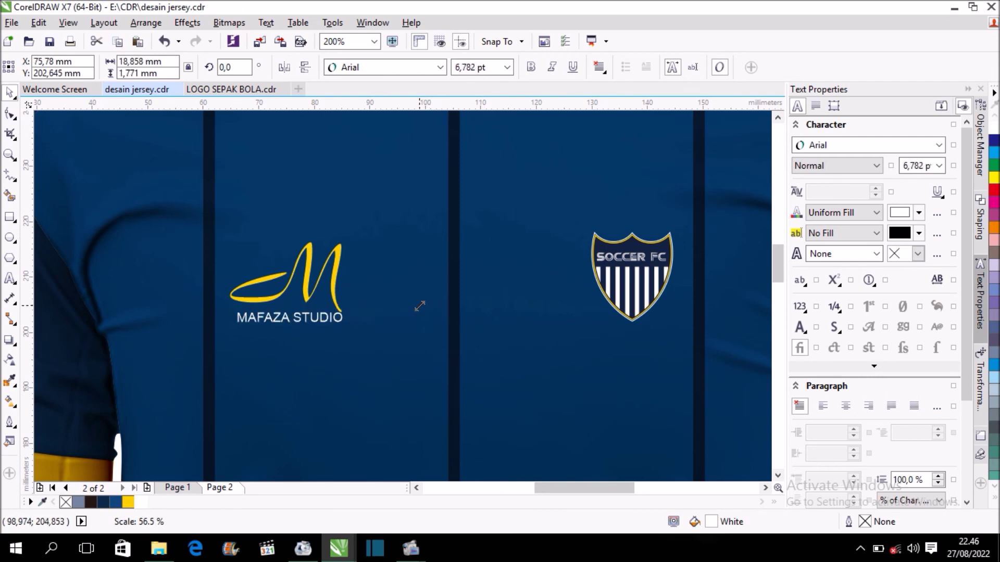
left_click(401, 68)
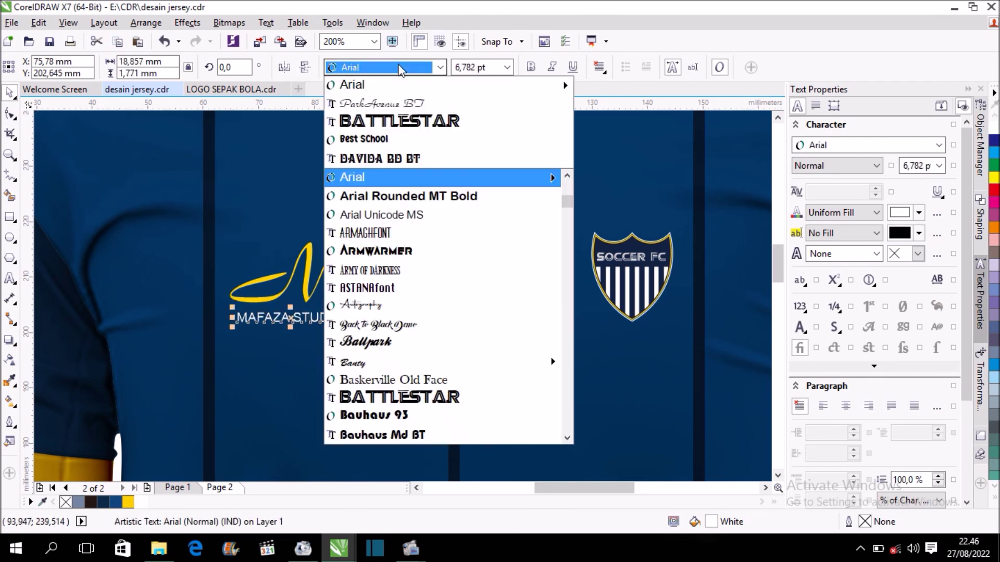
left_click(399, 140)
scroll(313, 344, "up", 1)
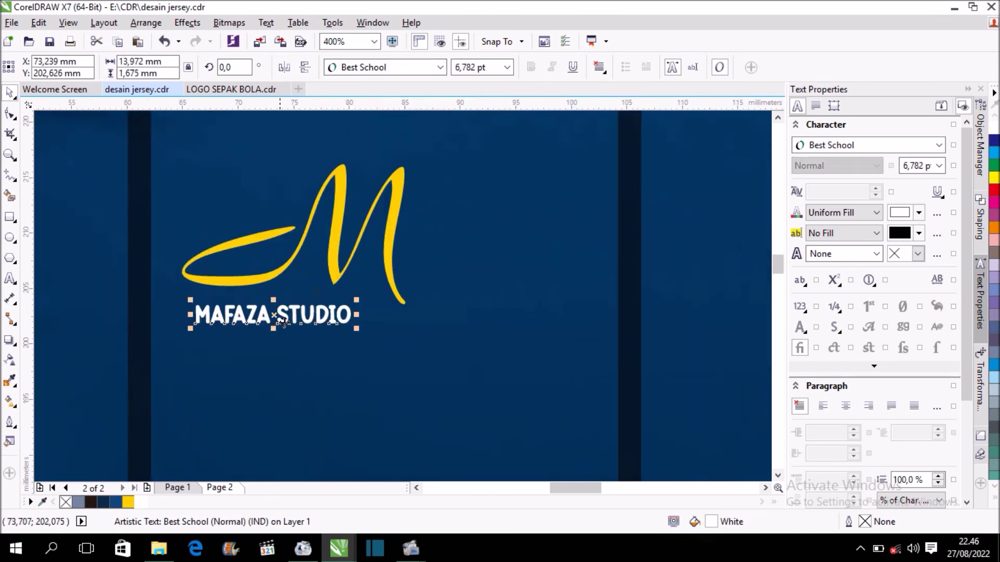
left_click_drag(358, 330, 411, 335)
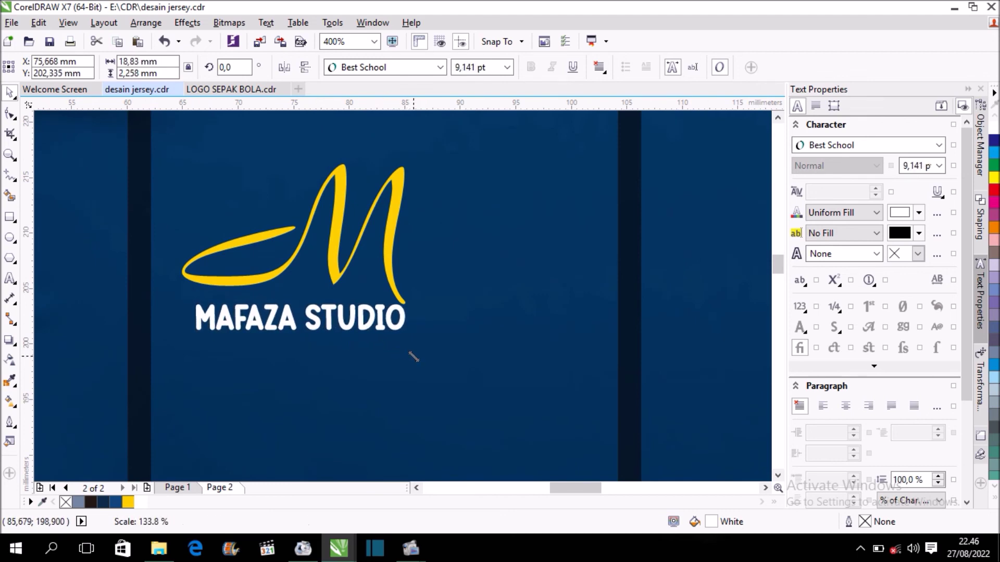
mouse_move(303, 319)
left_mouse_down()
mouse_move(300, 330)
mouse_move(325, 325)
left_mouse_up()
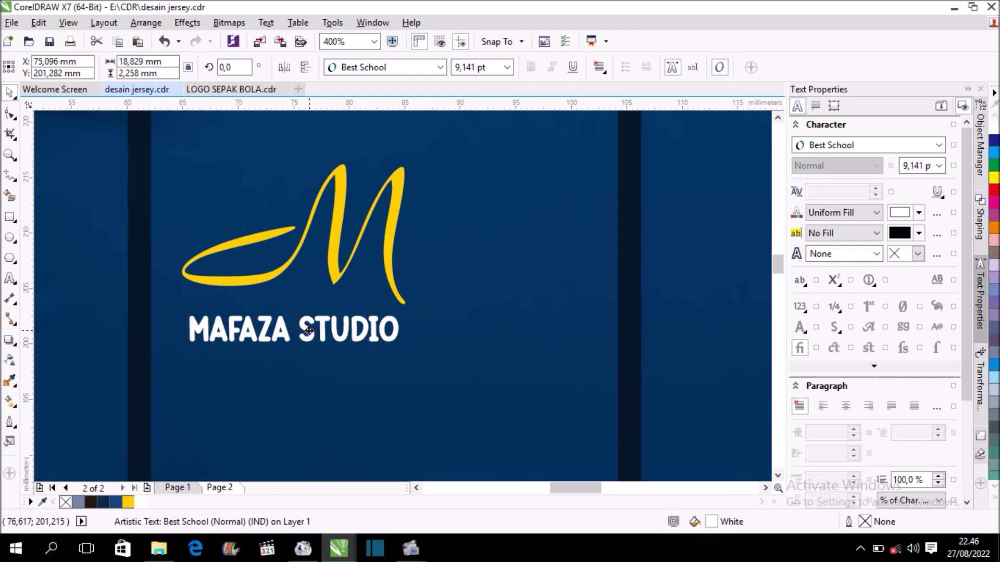
left_click(482, 285)
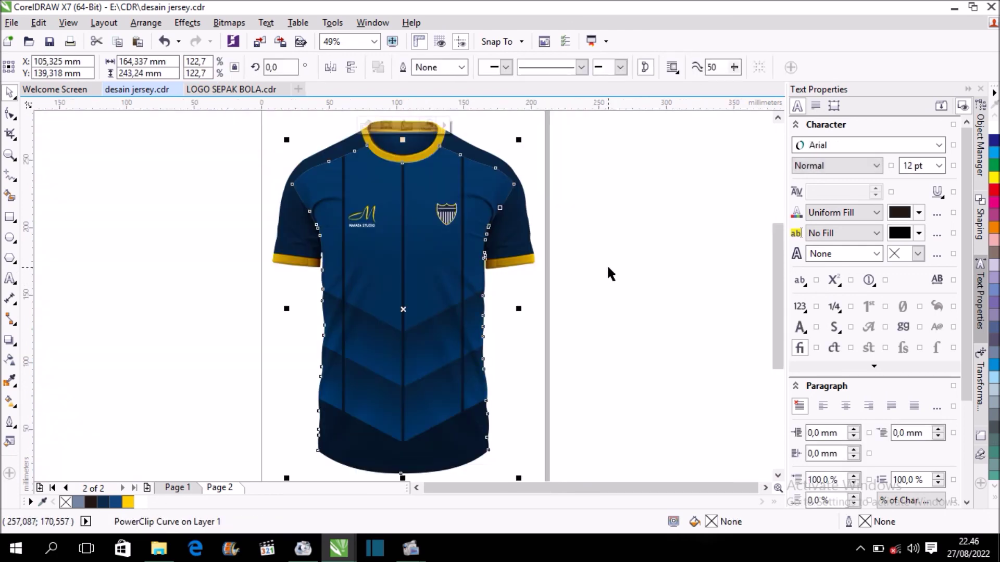
left_click(607, 268)
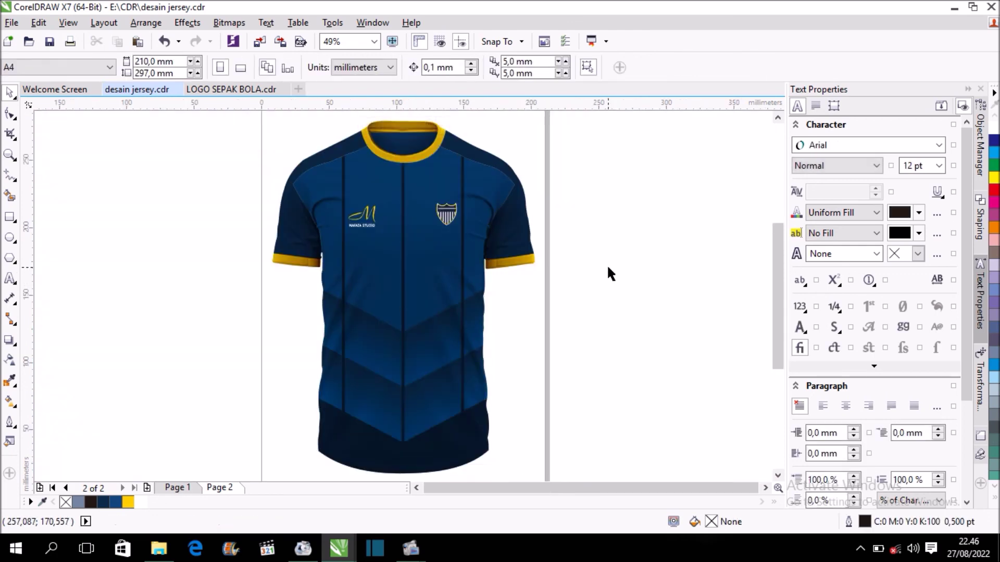